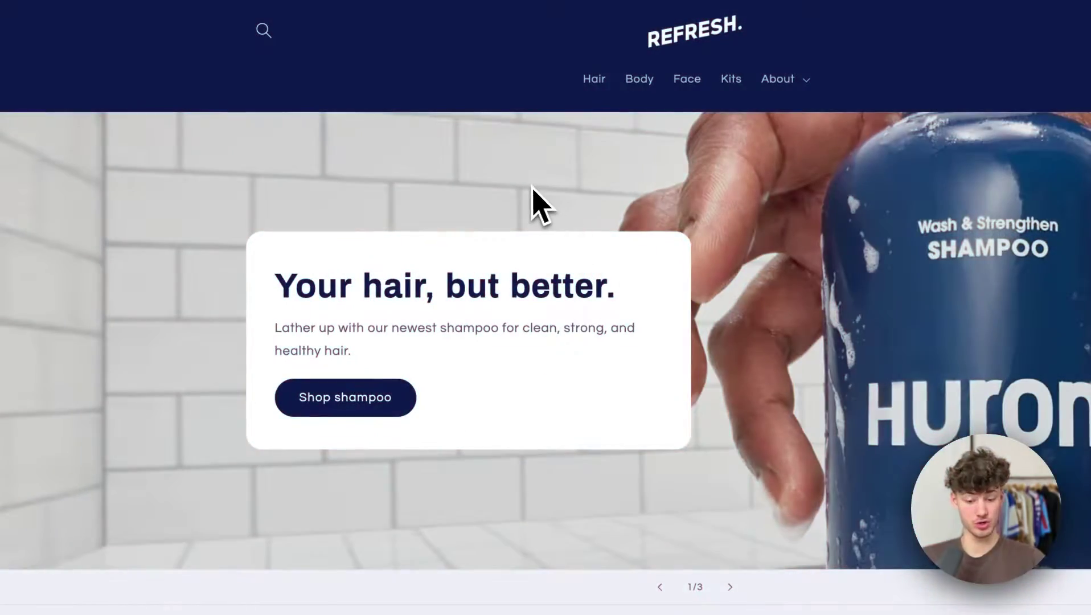
- Look through the Refresh theme's demo storefront, including the featured products and the press quotes
{"action": "scroll", "coordinate": [660, 321], "scroll_direction": "down", "scroll_amount": 5}
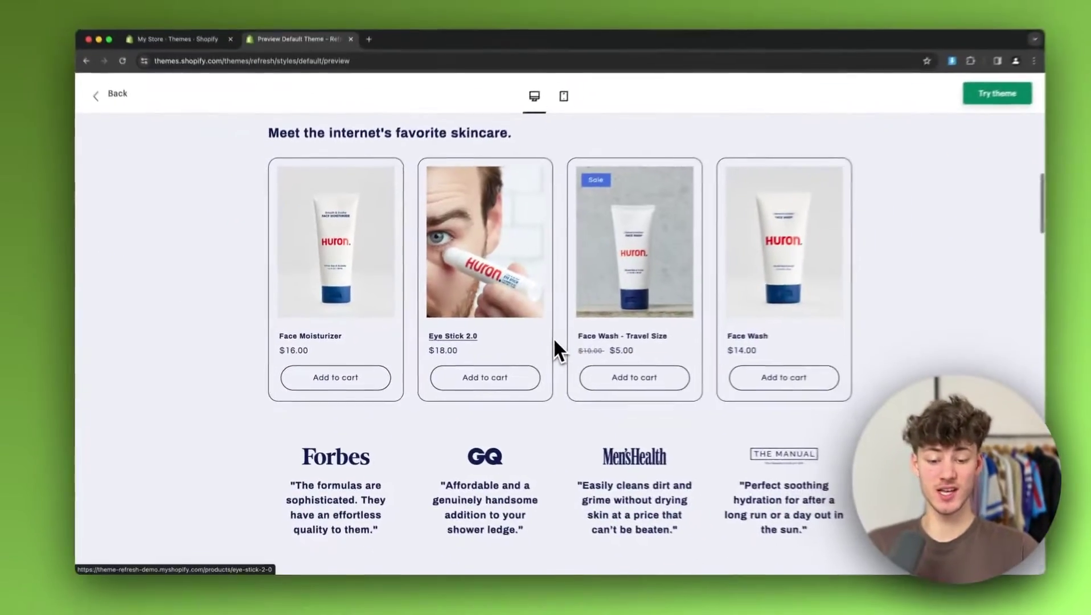
{"action": "scroll", "coordinate": [401, 250], "scroll_direction": "down", "scroll_amount": 3}
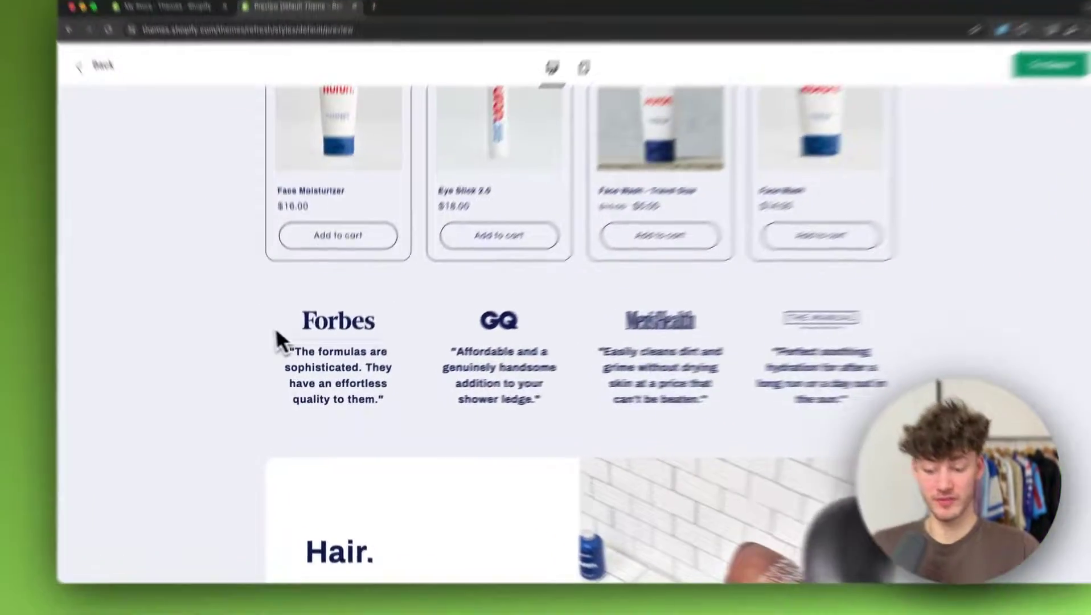
{"action": "left_click_drag", "start_coordinate": [276, 337], "coordinate": [436, 394]}
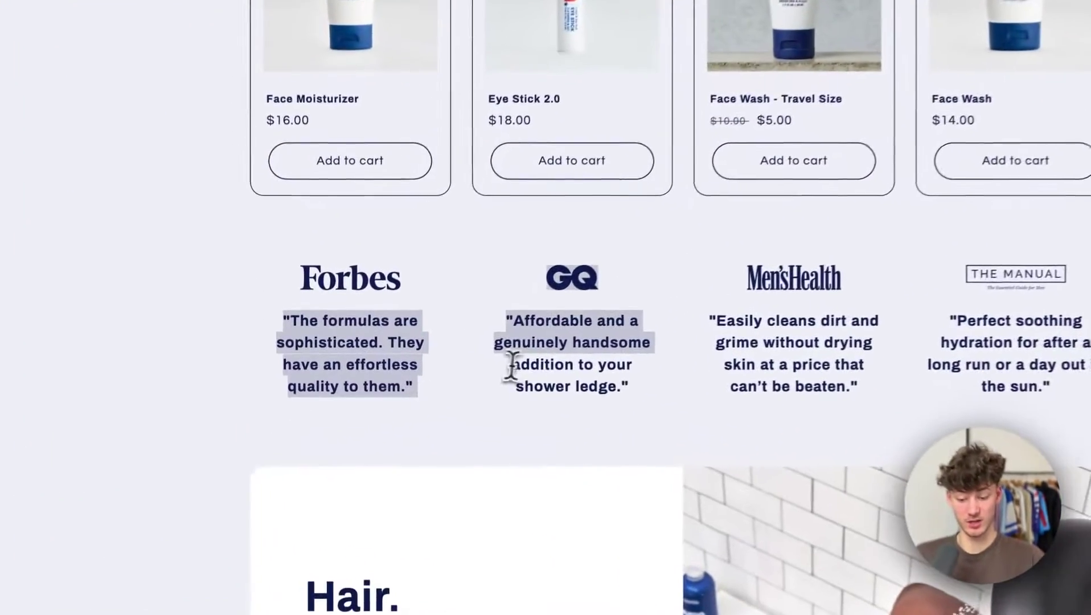
{"action": "left_click", "coordinate": [478, 410]}
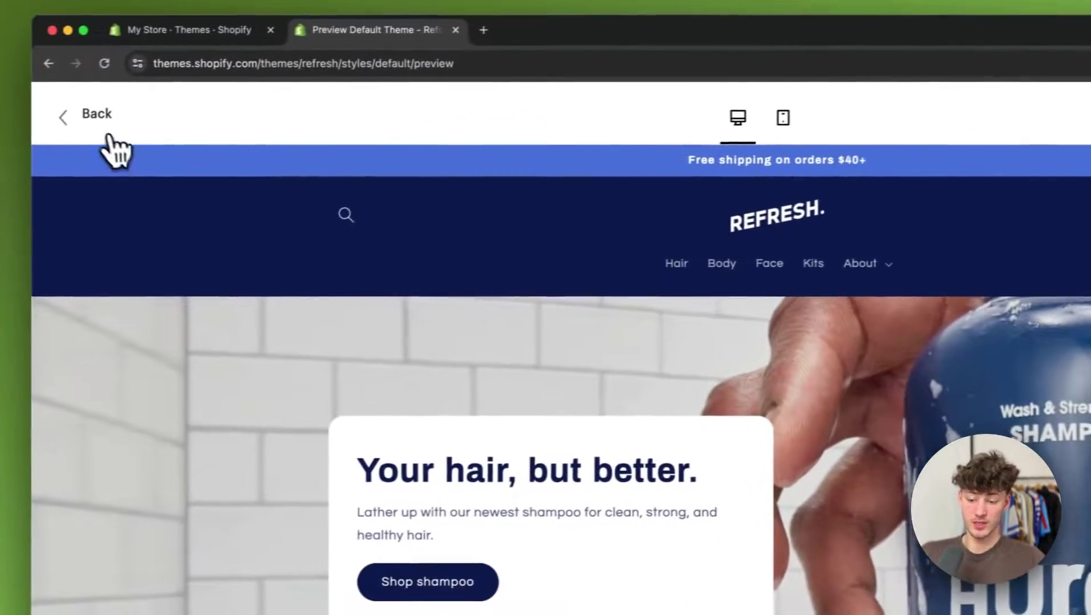
- Add the free Refresh theme to the online store and open the Refresh draft from the theme library for customization
{"action": "left_click", "coordinate": [107, 136]}
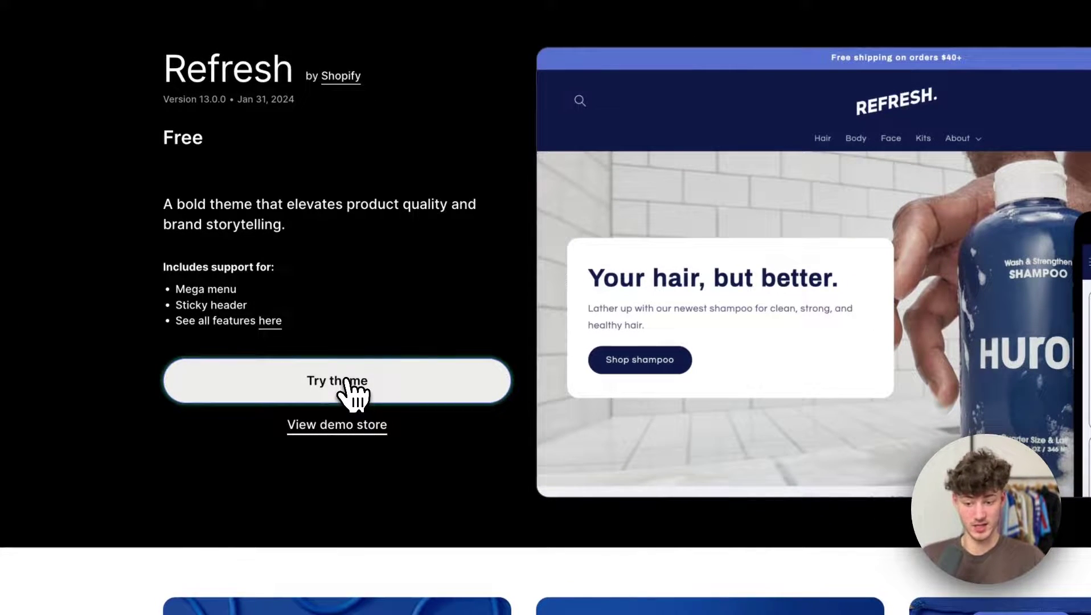
{"action": "left_click", "coordinate": [345, 380]}
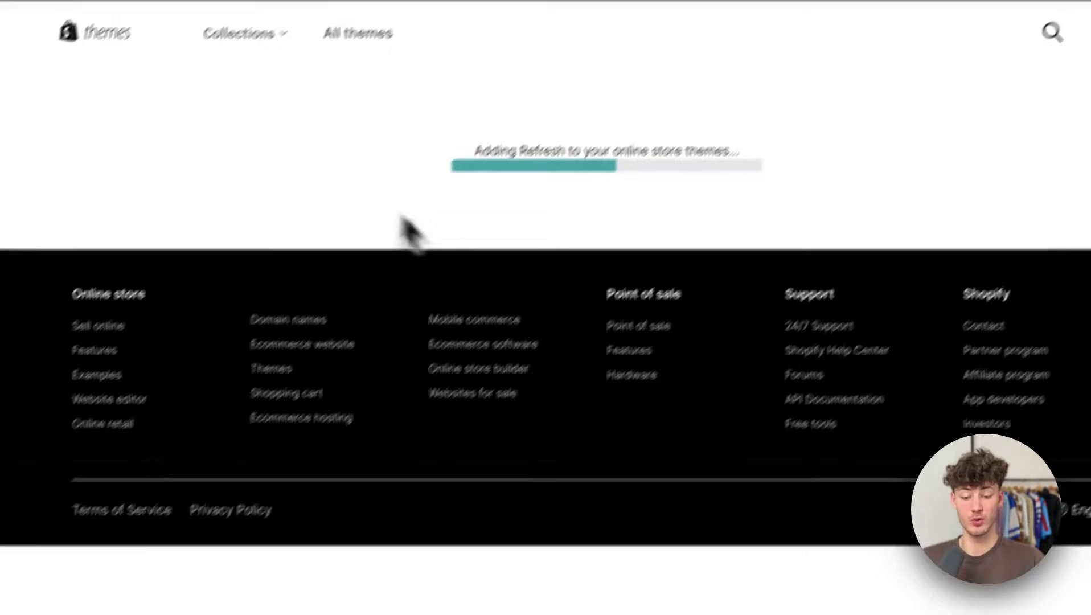
{"action": "left_click_drag", "start_coordinate": [510, 140], "coordinate": [954, 47]}
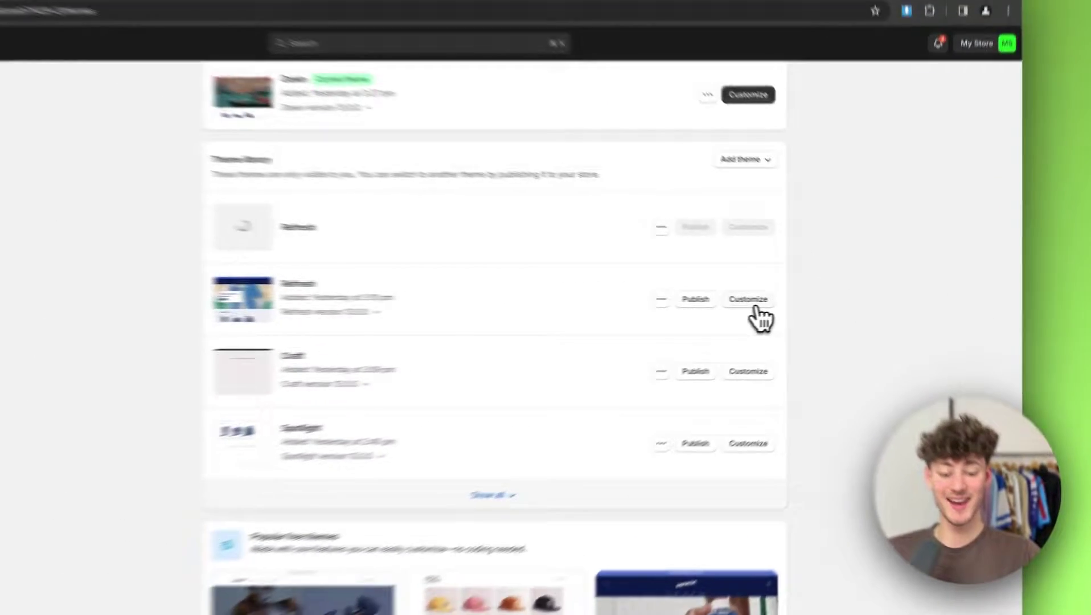
{"action": "left_click", "coordinate": [800, 300]}
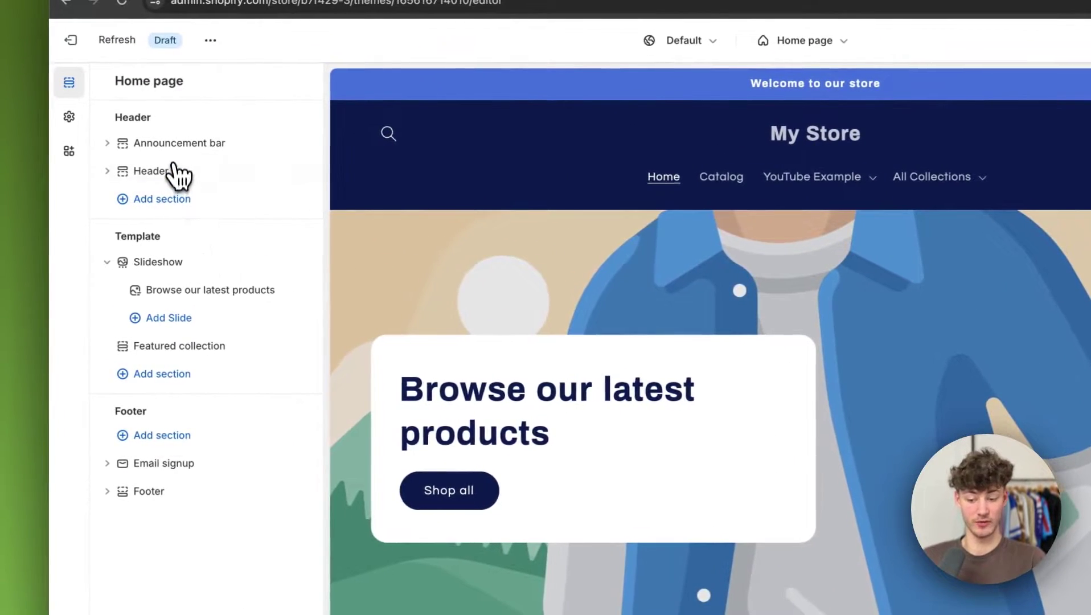
- Open the header's Announcement bar section and review its color scheme, social media icon and announcement settings
{"action": "left_click", "coordinate": [173, 170]}
{"action": "left_click", "coordinate": [173, 175]}
{"action": "left_click", "coordinate": [173, 145]}
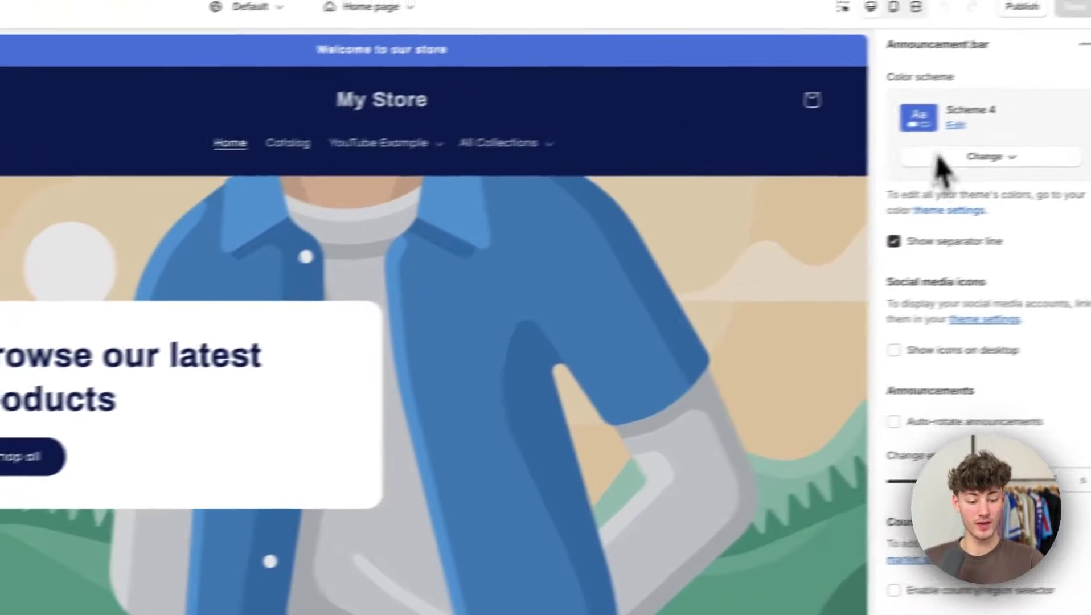
{"action": "left_click", "coordinate": [934, 160]}
{"action": "left_click", "coordinate": [924, 462]}
{"action": "scroll", "coordinate": [924, 462], "scroll_direction": "down", "scroll_amount": 2}
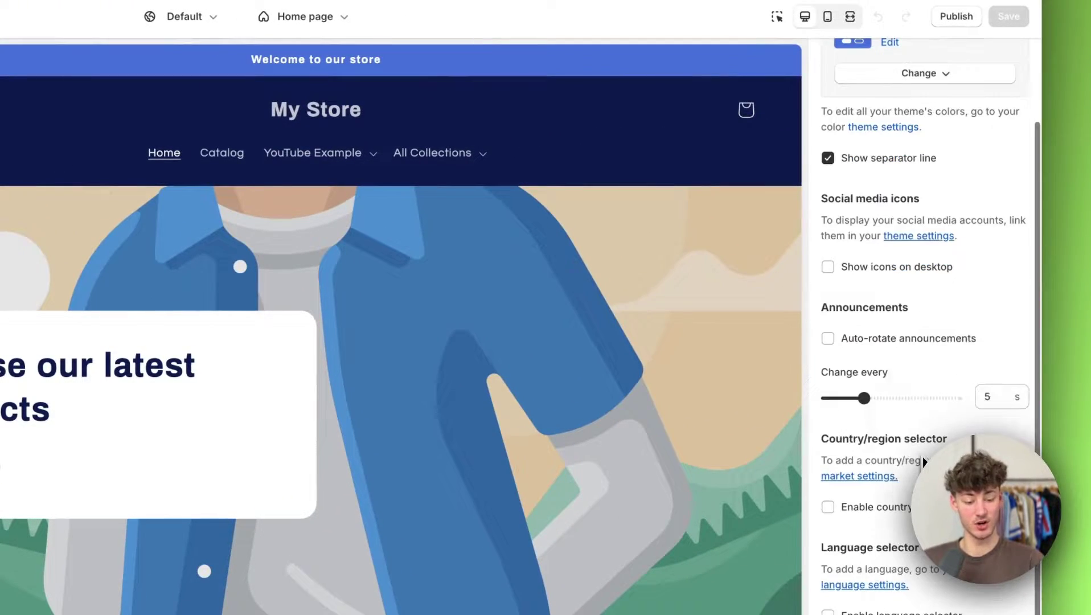
{"action": "scroll", "coordinate": [924, 463], "scroll_direction": "up", "scroll_amount": 2}
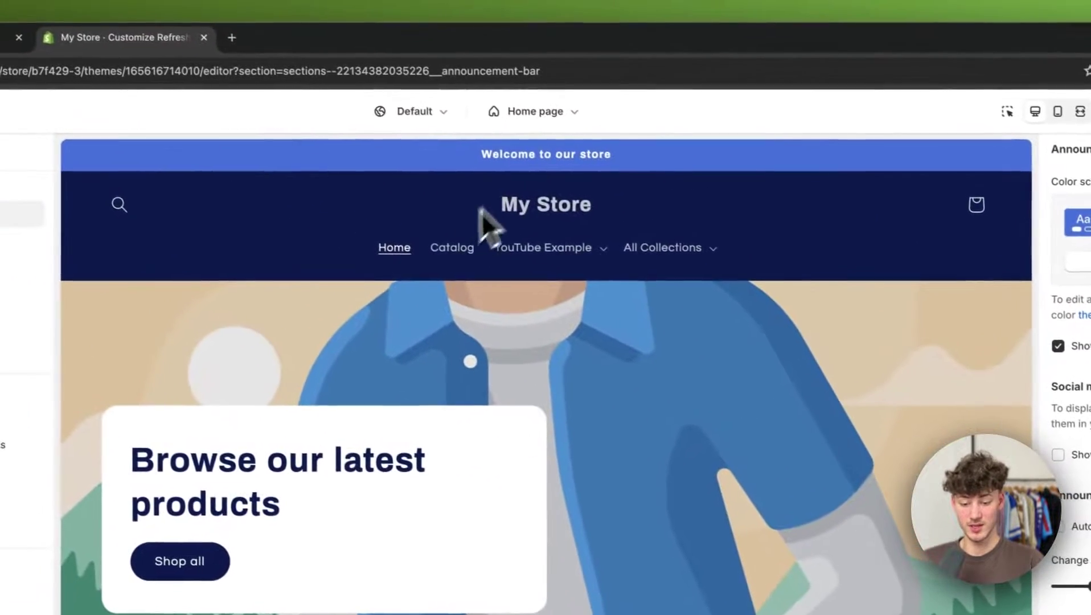
- Switch the theme editor to the default product template and look through the Joggers product page
{"action": "left_click", "coordinate": [304, 17]}
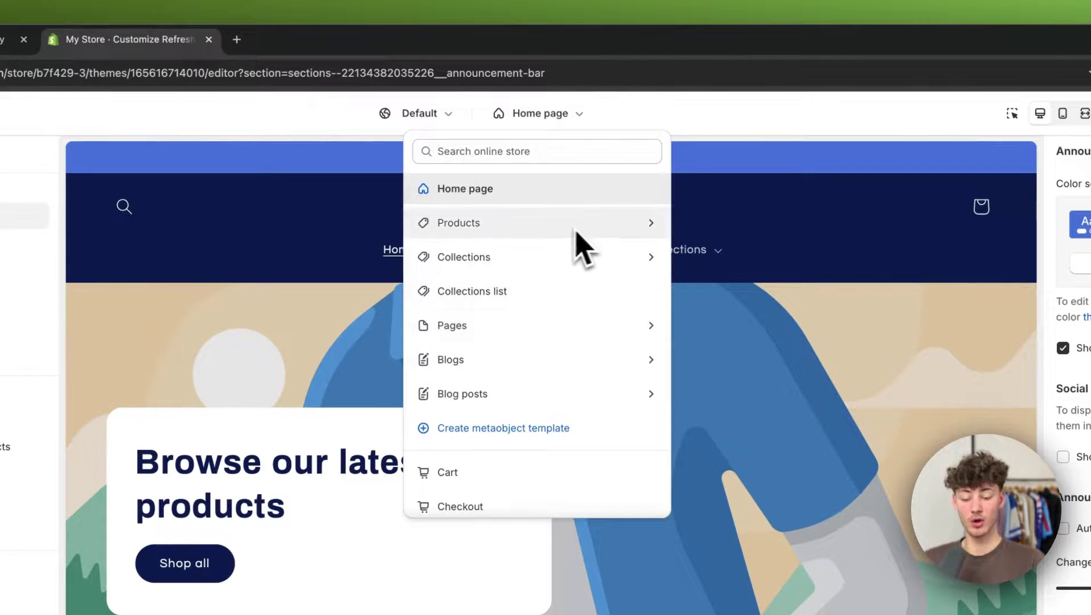
{"action": "left_click", "coordinate": [632, 228]}
{"action": "left_click", "coordinate": [478, 222]}
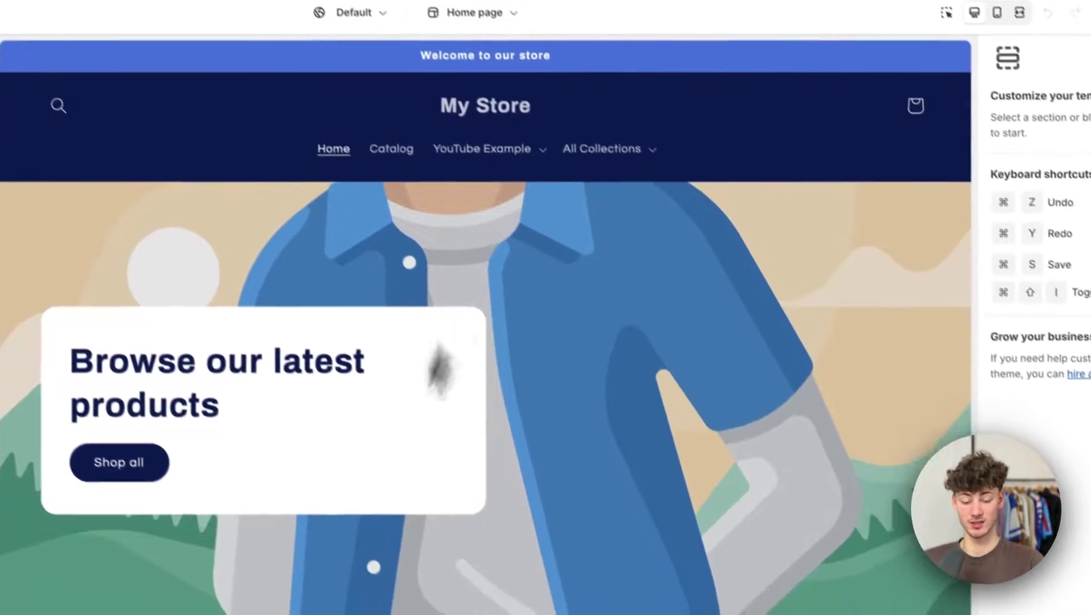
{"action": "scroll", "coordinate": [479, 343], "scroll_direction": "down", "scroll_amount": 3}
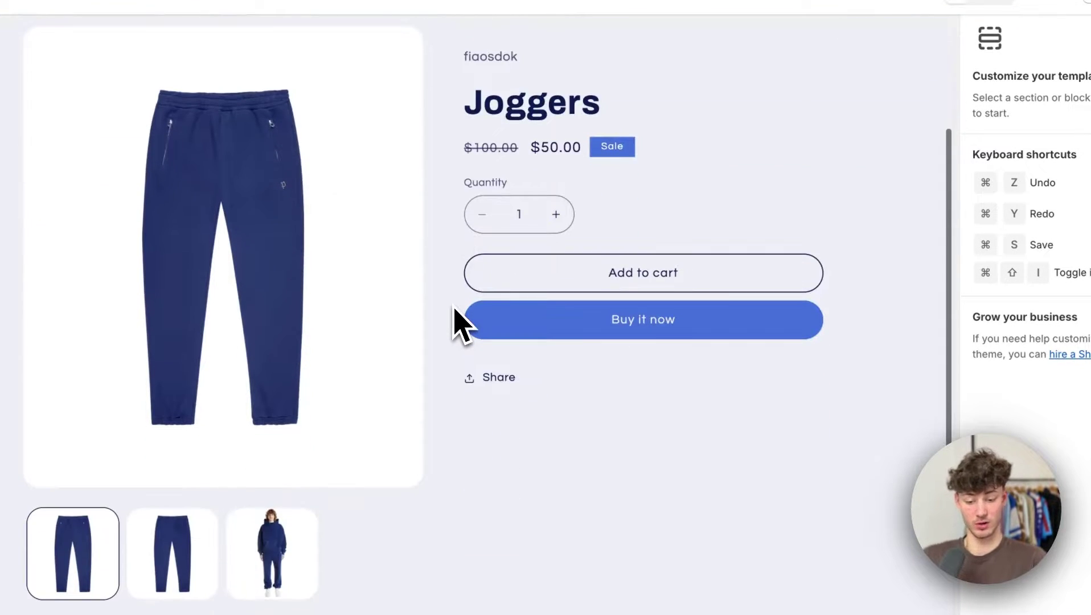
{"action": "scroll", "coordinate": [454, 309], "scroll_direction": "up", "scroll_amount": 2}
{"action": "scroll", "coordinate": [490, 325], "scroll_direction": "down", "scroll_amount": 4}
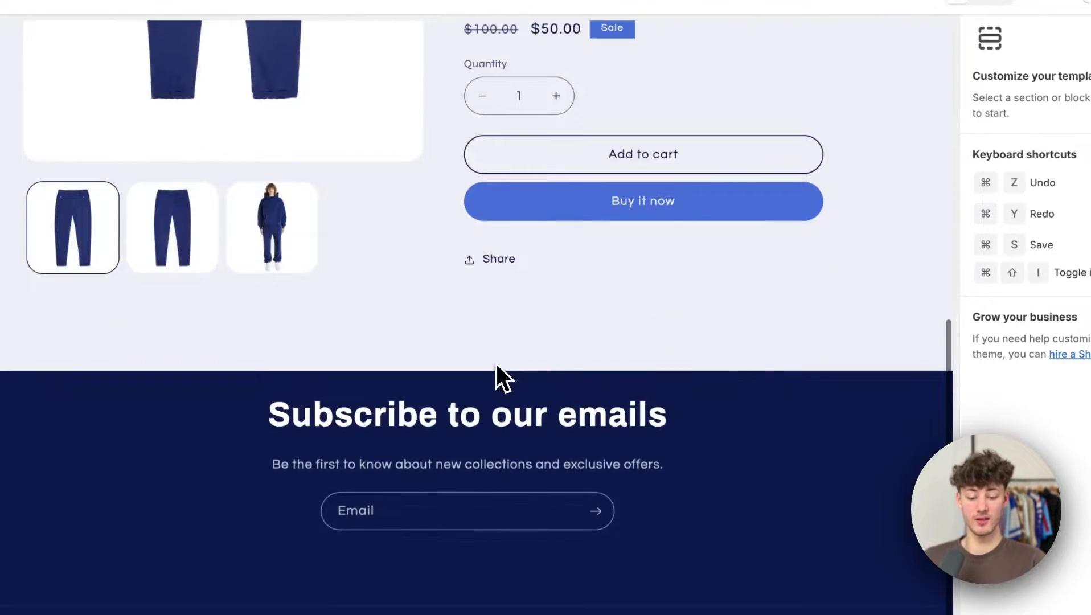
{"action": "scroll", "coordinate": [513, 463], "scroll_direction": "up", "scroll_amount": 5}
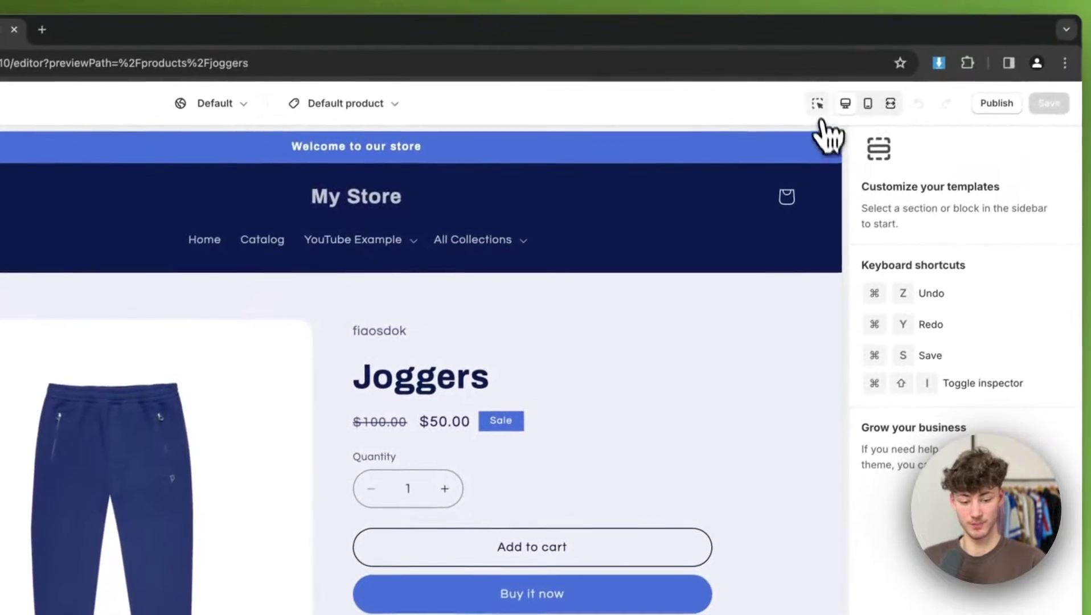
- Select the Product information section with the preview inspector and disable sticky content on desktop
{"action": "scroll", "coordinate": [604, 453], "scroll_direction": "down", "scroll_amount": 2}
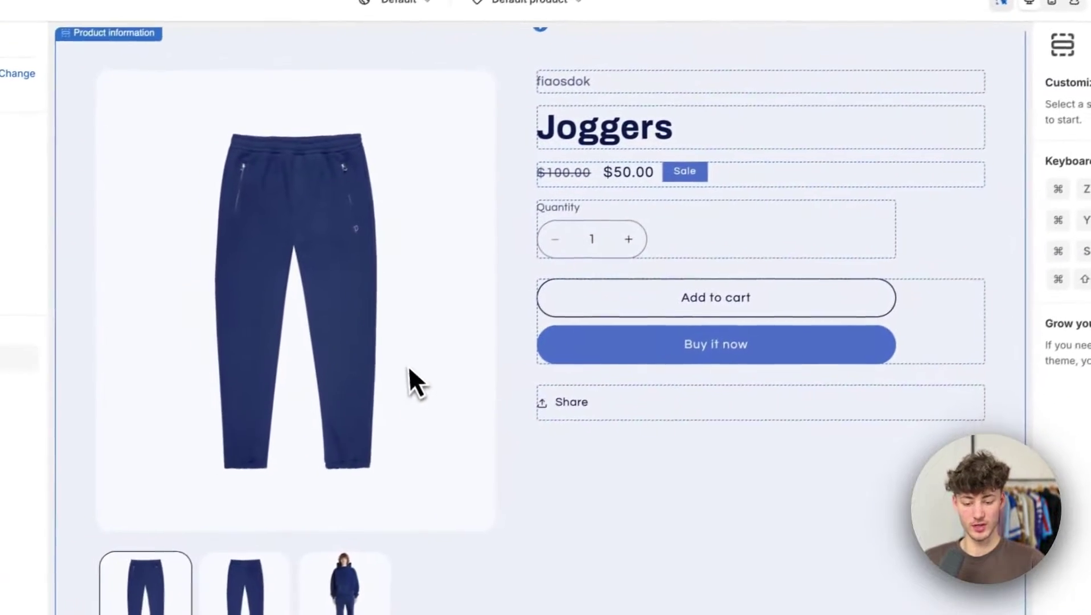
{"action": "left_click", "coordinate": [386, 498]}
{"action": "scroll", "coordinate": [490, 413], "scroll_direction": "up", "scroll_amount": 2}
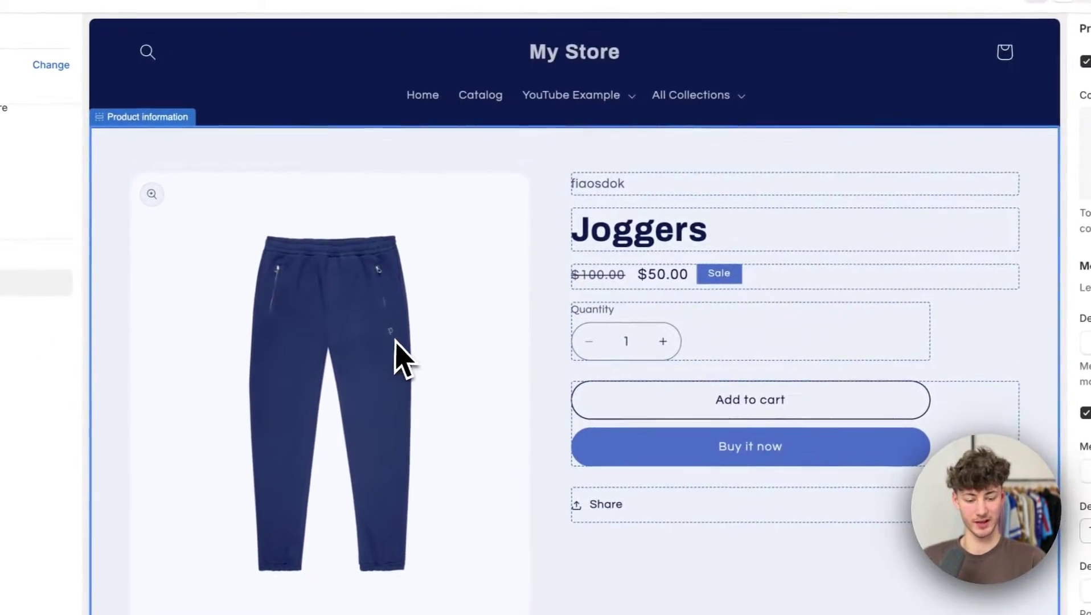
{"action": "scroll", "coordinate": [1085, 330], "scroll_direction": "down", "scroll_amount": 4}
{"action": "scroll", "coordinate": [1085, 308], "scroll_direction": "up", "scroll_amount": 6}
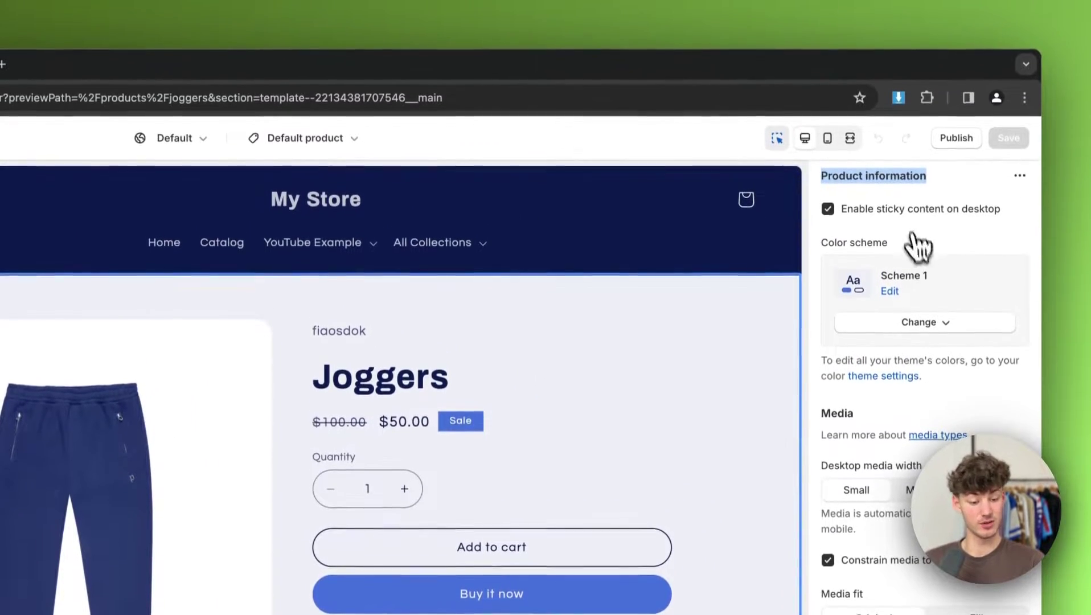
{"action": "left_click", "coordinate": [905, 178]}
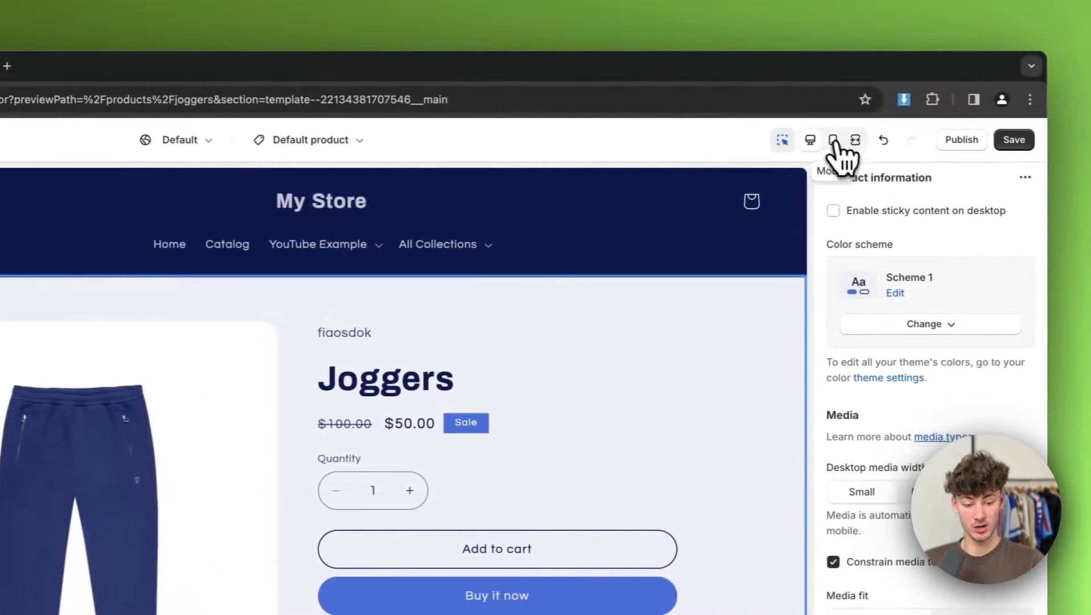
- Compare the mobile and desktop previews of the Joggers product page, ending in the desktop view
{"action": "left_click", "coordinate": [1058, 139]}
{"action": "left_click", "coordinate": [1035, 139]}
{"action": "left_click", "coordinate": [828, 140]}
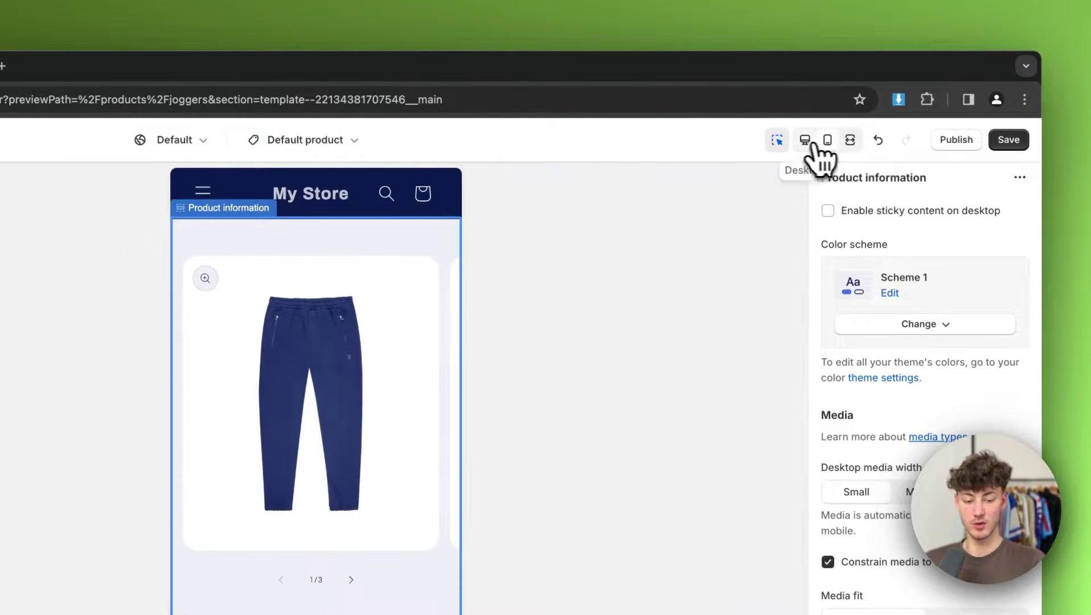
{"action": "left_click", "coordinate": [805, 140]}
{"action": "left_click", "coordinate": [827, 140]}
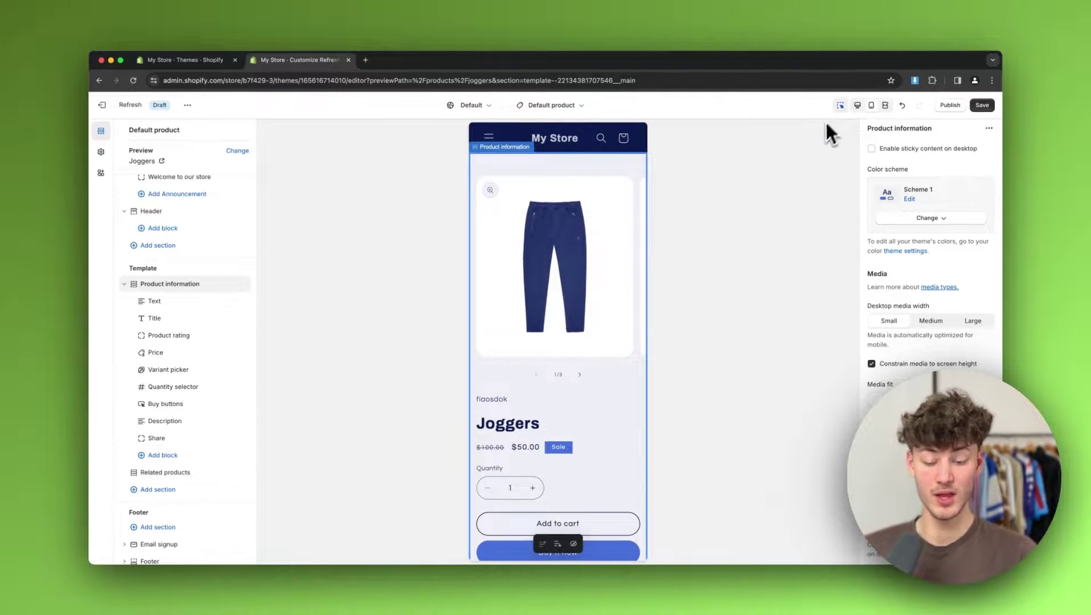
{"action": "left_click", "coordinate": [857, 105]}
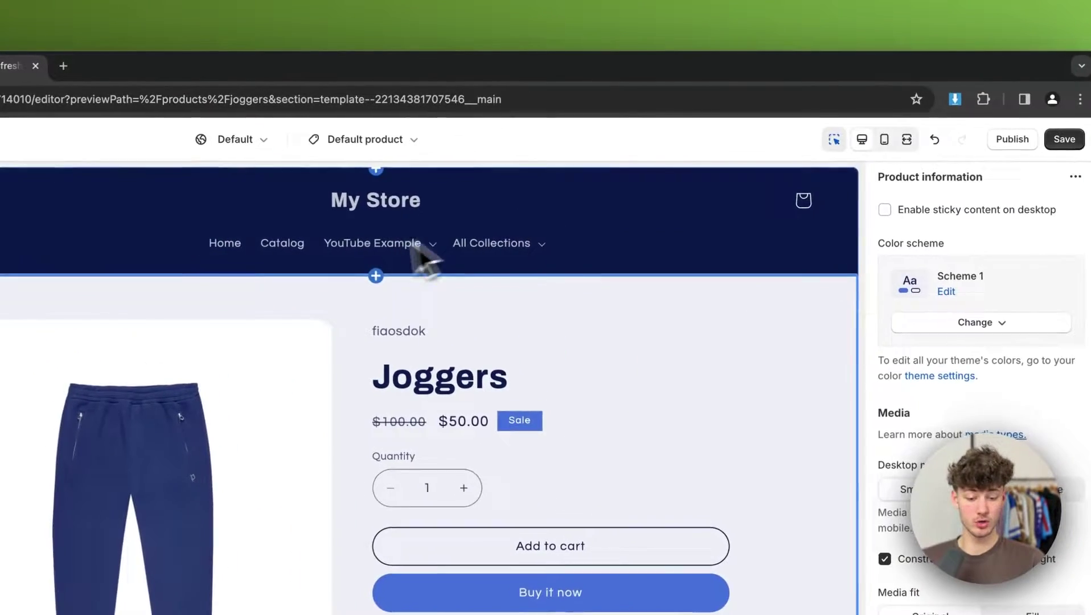
- Return to the home page and compare its mobile and desktop previews, ending in the desktop view
{"action": "left_click", "coordinate": [396, 205]}
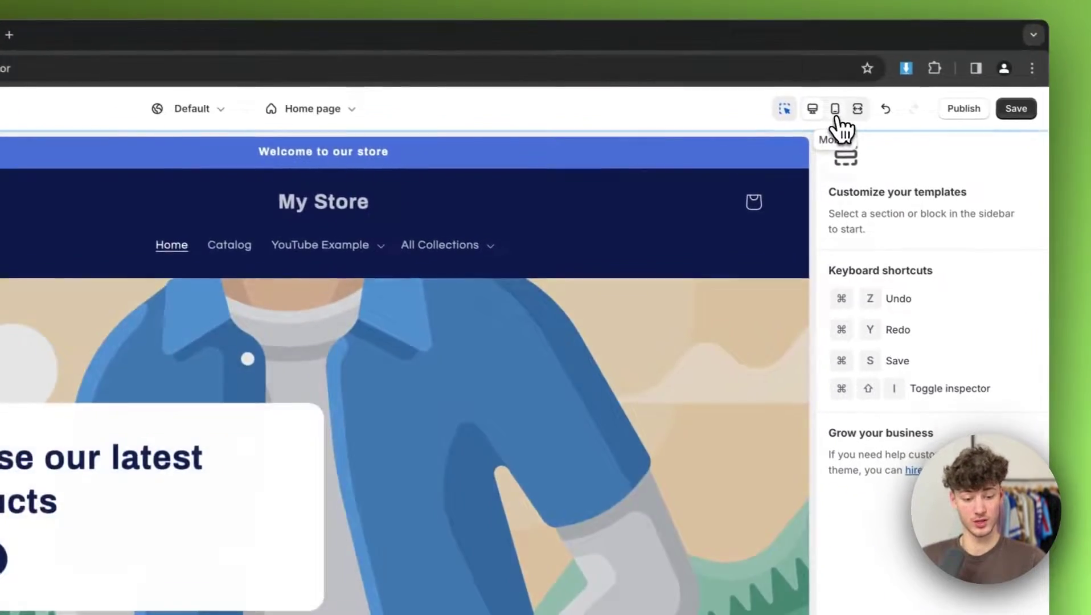
{"action": "left_click", "coordinate": [835, 111]}
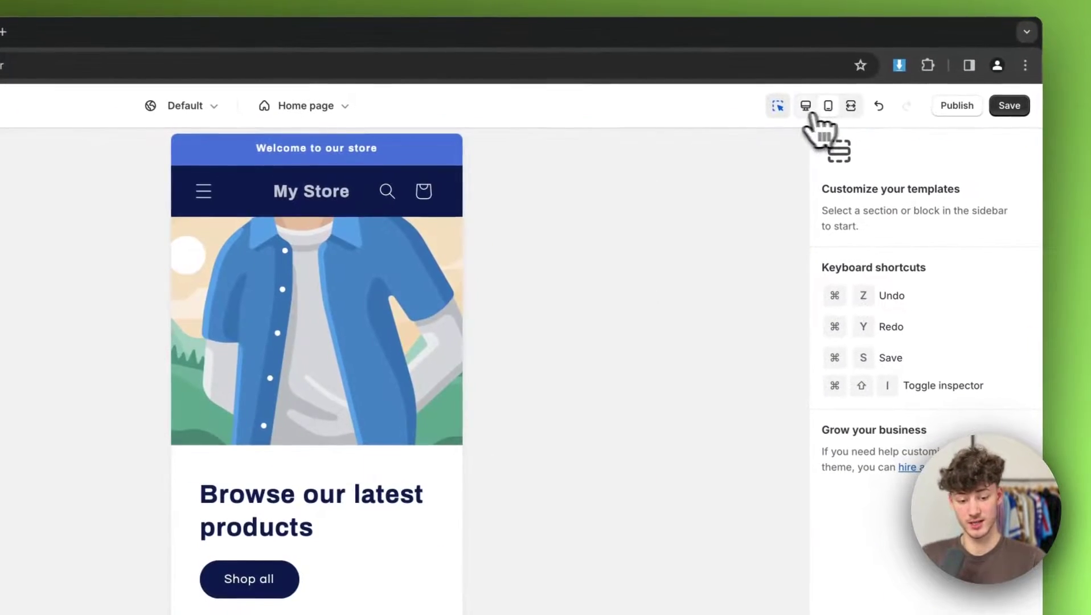
{"action": "left_click", "coordinate": [811, 111]}
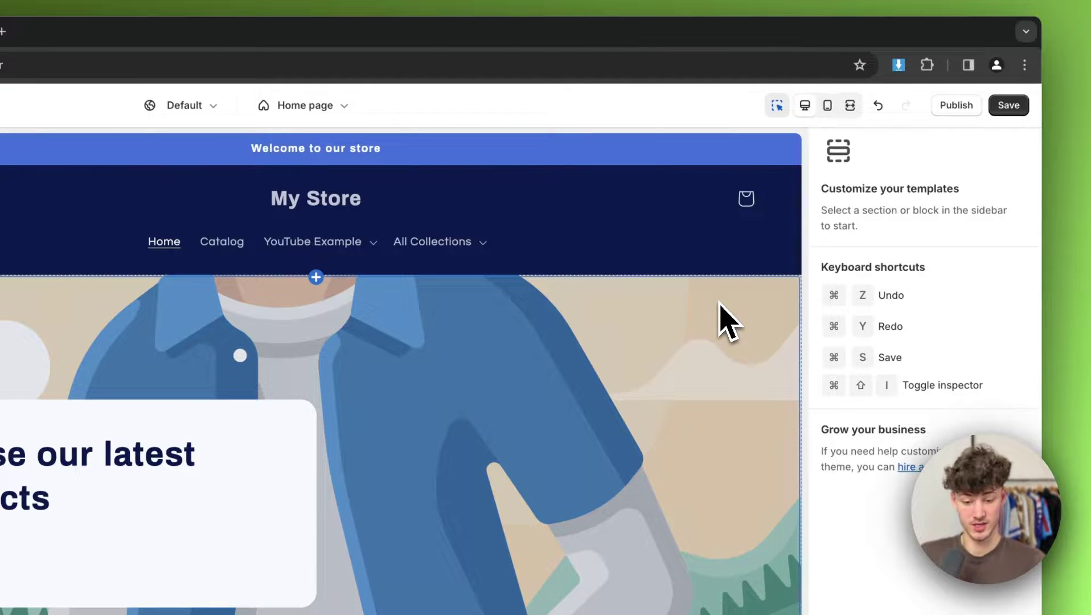
{"action": "left_click", "coordinate": [833, 109]}
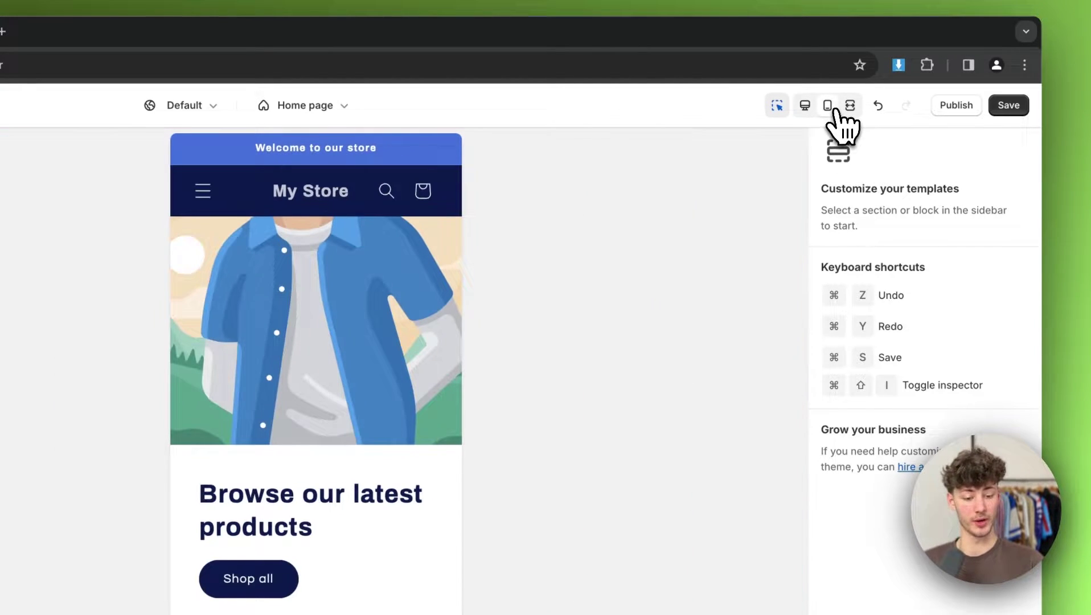
{"action": "left_click", "coordinate": [806, 107]}
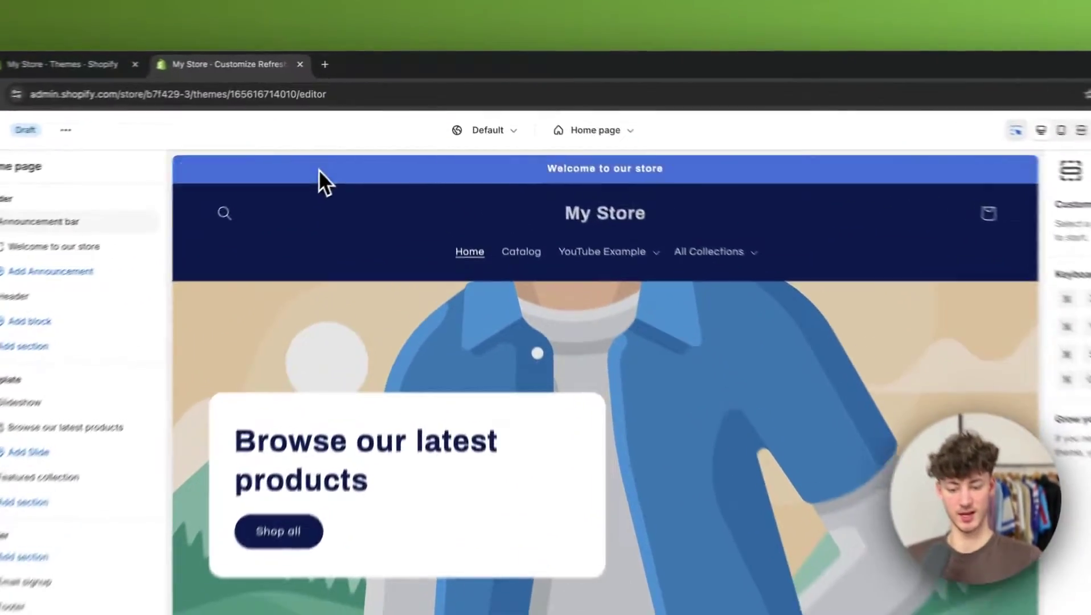
- Set the announcement bar's message to "-20% OFF ALL TROUSERS" and link it to the Bottoms collection
{"action": "left_click", "coordinate": [361, 135]}
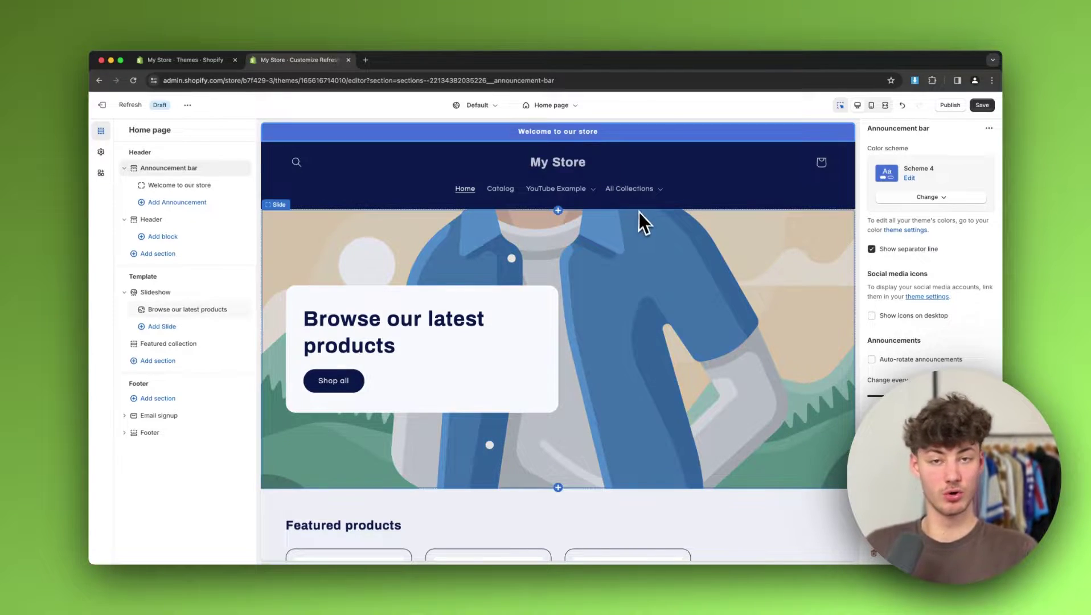
{"action": "left_click", "coordinate": [196, 188]}
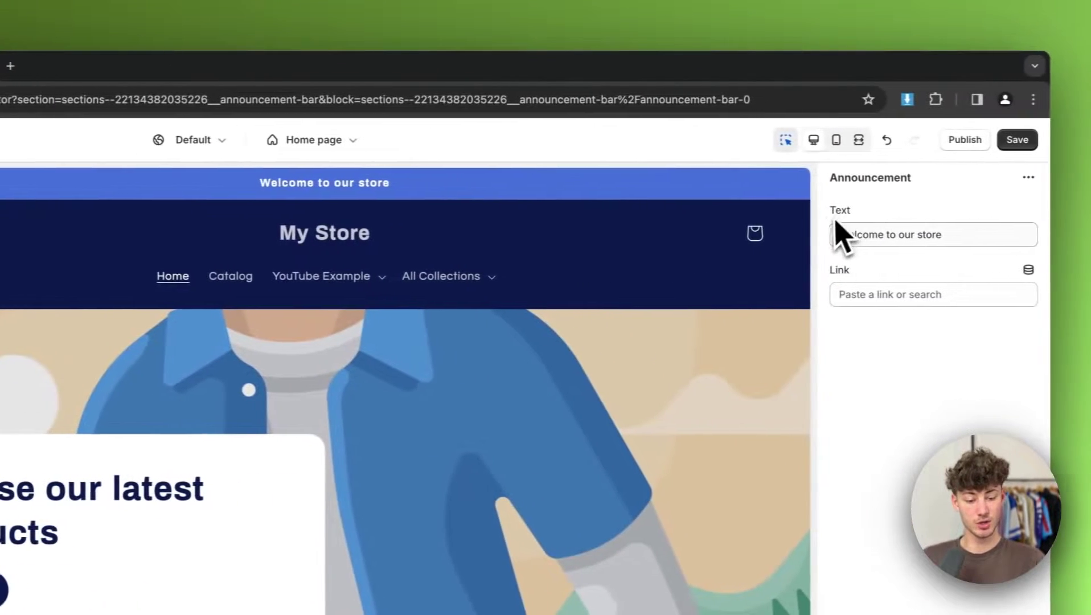
{"action": "left_click", "coordinate": [942, 234]}
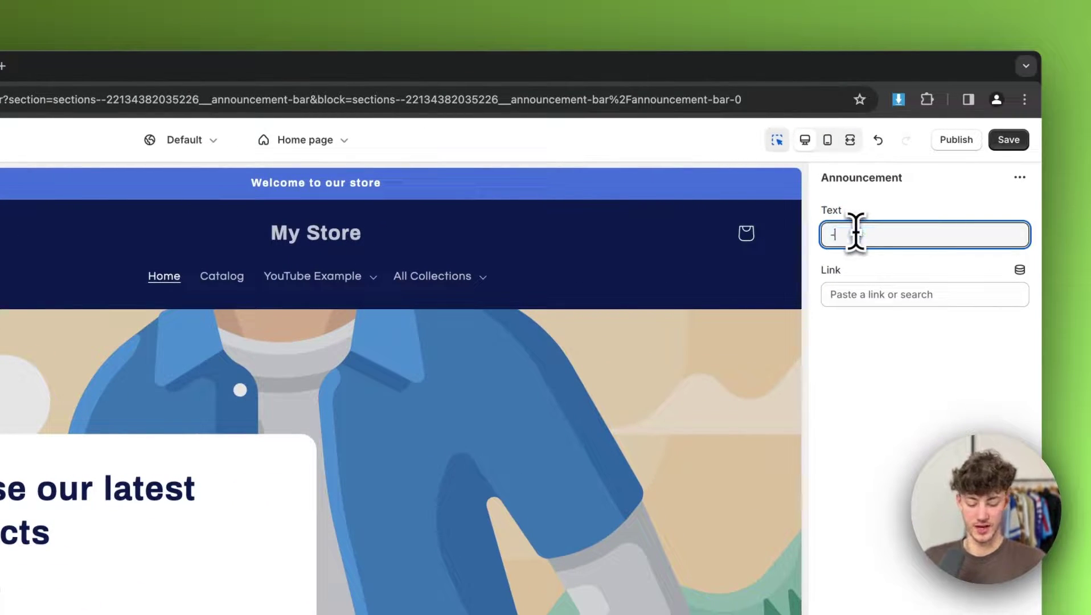
{"action": "type", "text": "-20% OFF ALL TRO"}
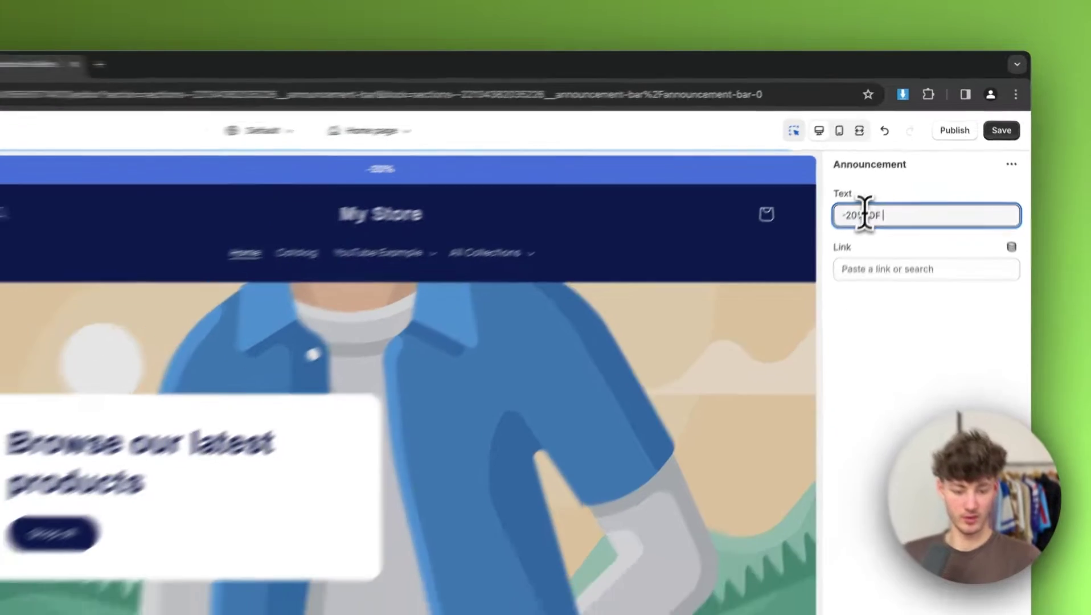
{"action": "type", "text": "USERS"}
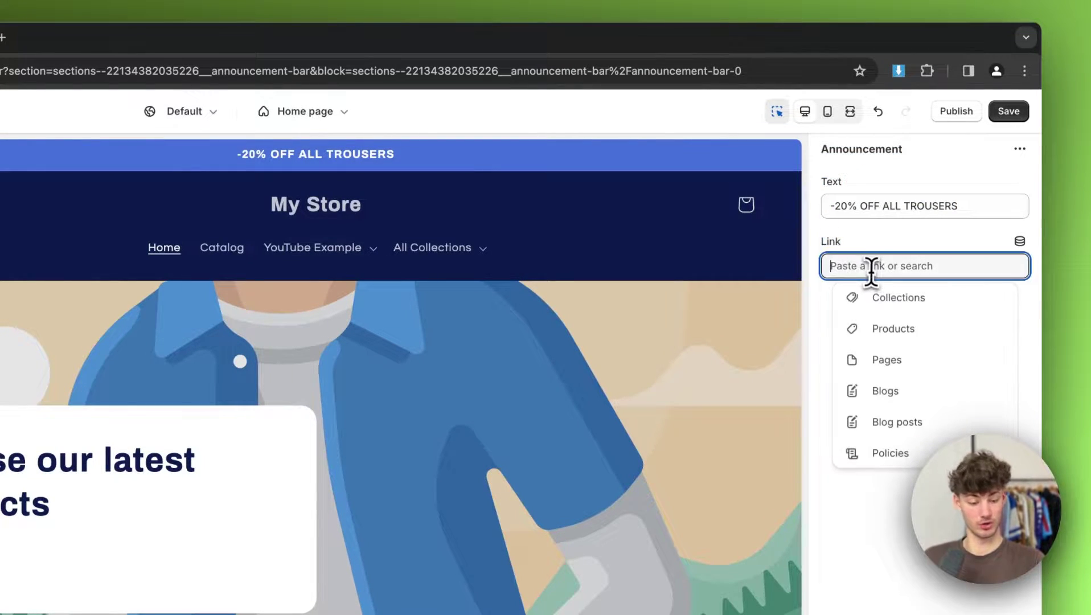
{"action": "left_click", "coordinate": [890, 303]}
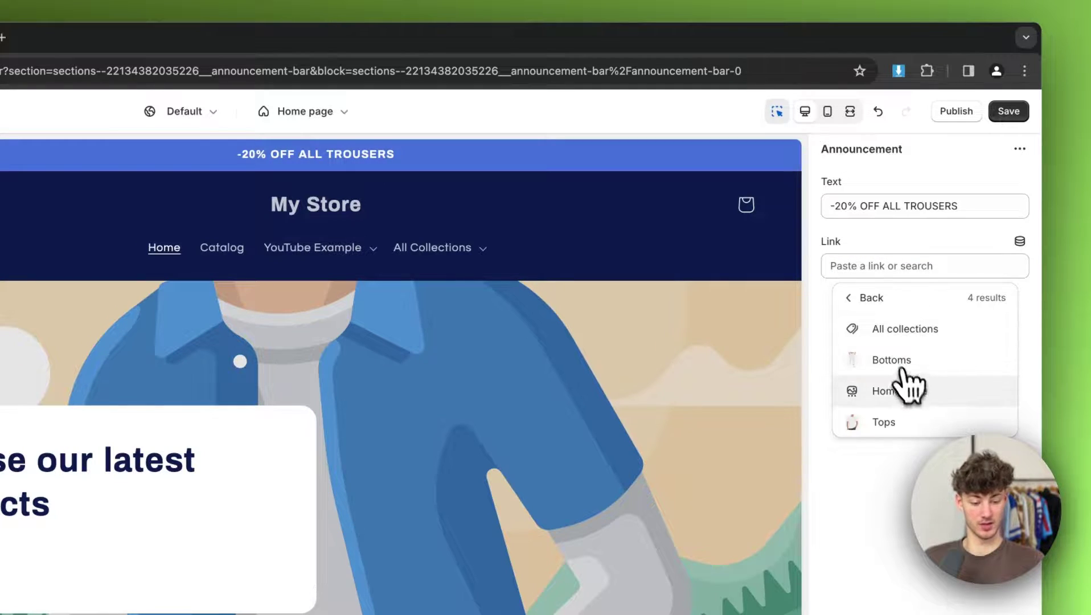
{"action": "left_click", "coordinate": [896, 367]}
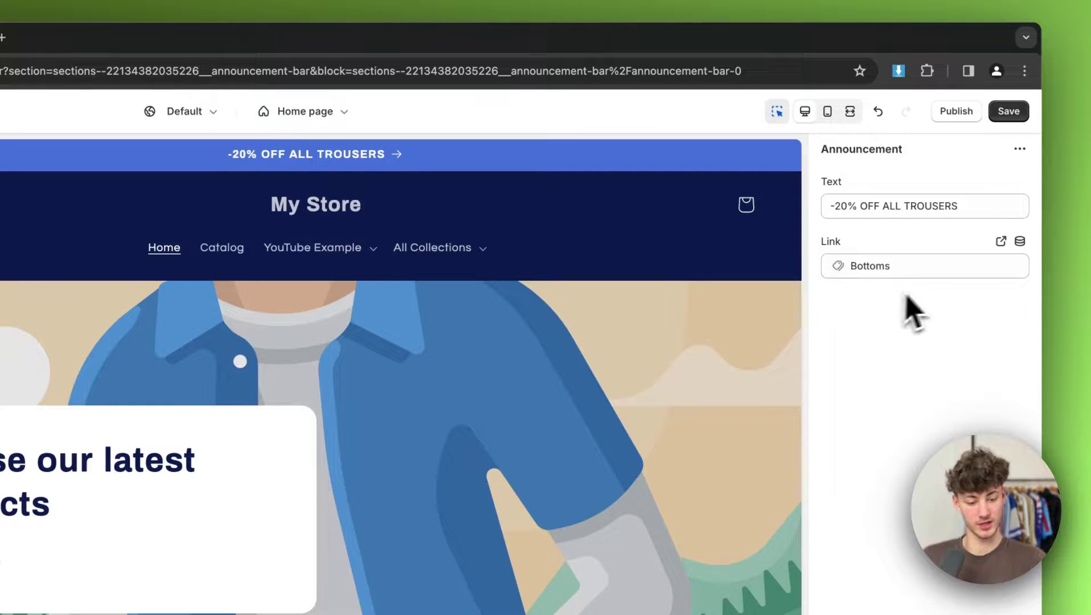
- Save the announcement and test its Bottoms collection link in the preview, ending back on the home page
{"action": "left_click", "coordinate": [1008, 111]}
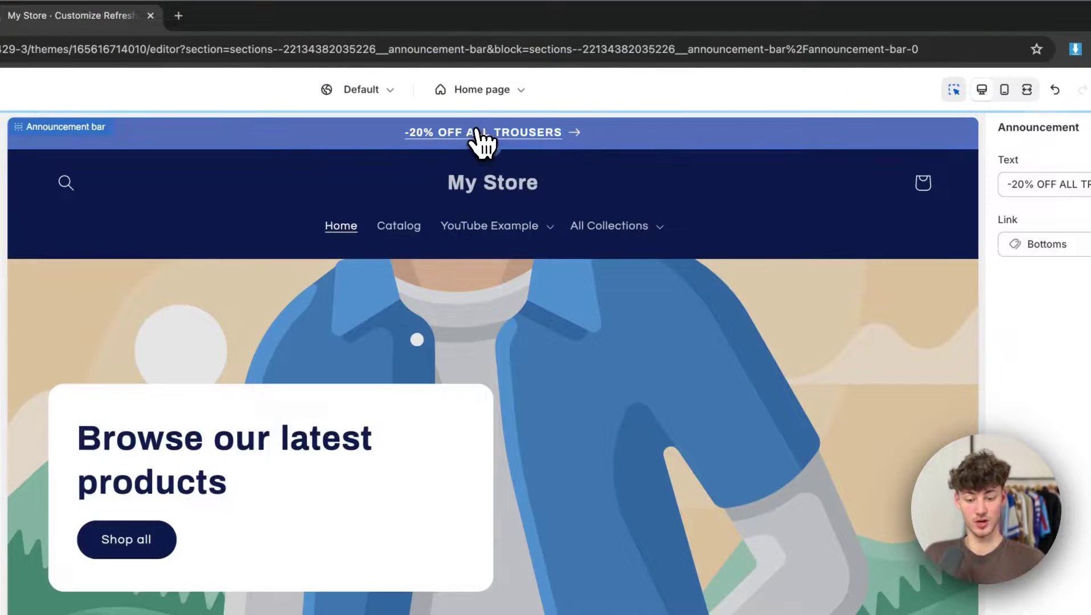
{"action": "left_click", "coordinate": [478, 136]}
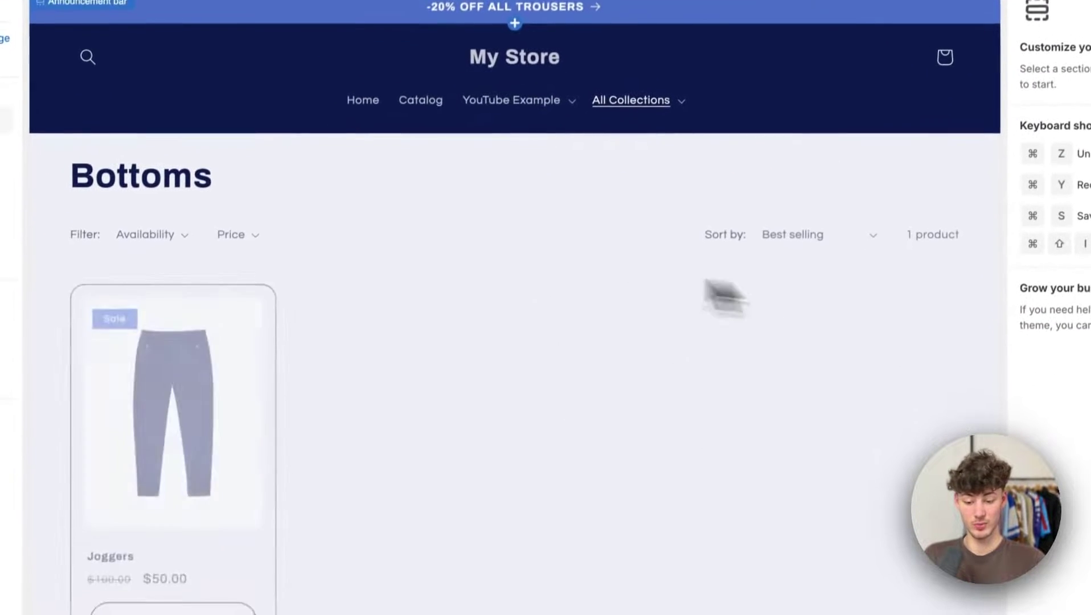
{"action": "scroll", "coordinate": [365, 512], "scroll_direction": "down", "scroll_amount": 5}
{"action": "scroll", "coordinate": [354, 218], "scroll_direction": "up", "scroll_amount": 6}
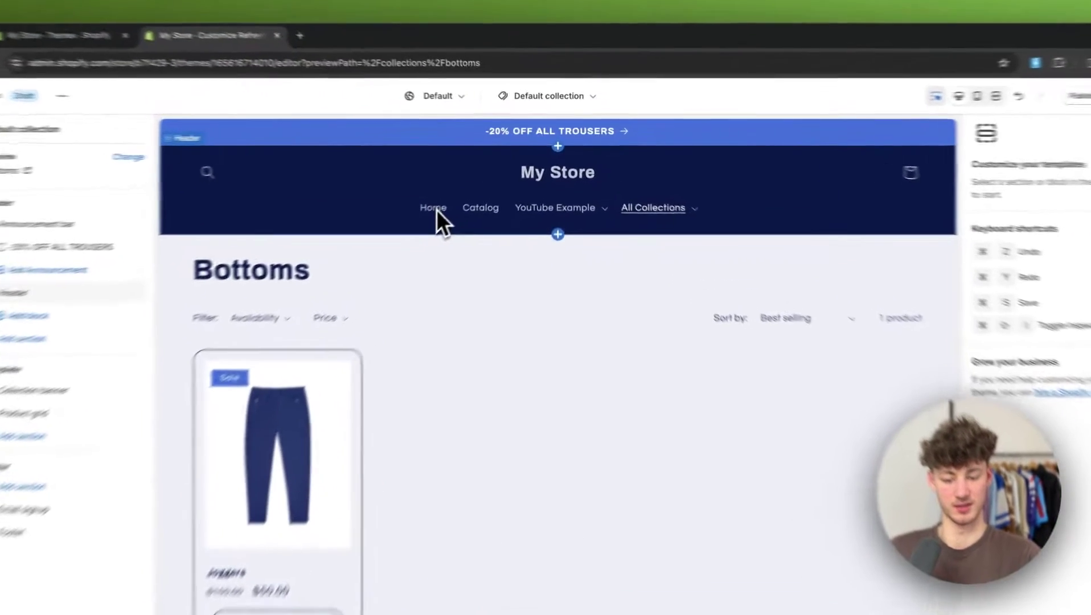
{"action": "left_click", "coordinate": [469, 192]}
{"action": "left_click", "coordinate": [416, 228]}
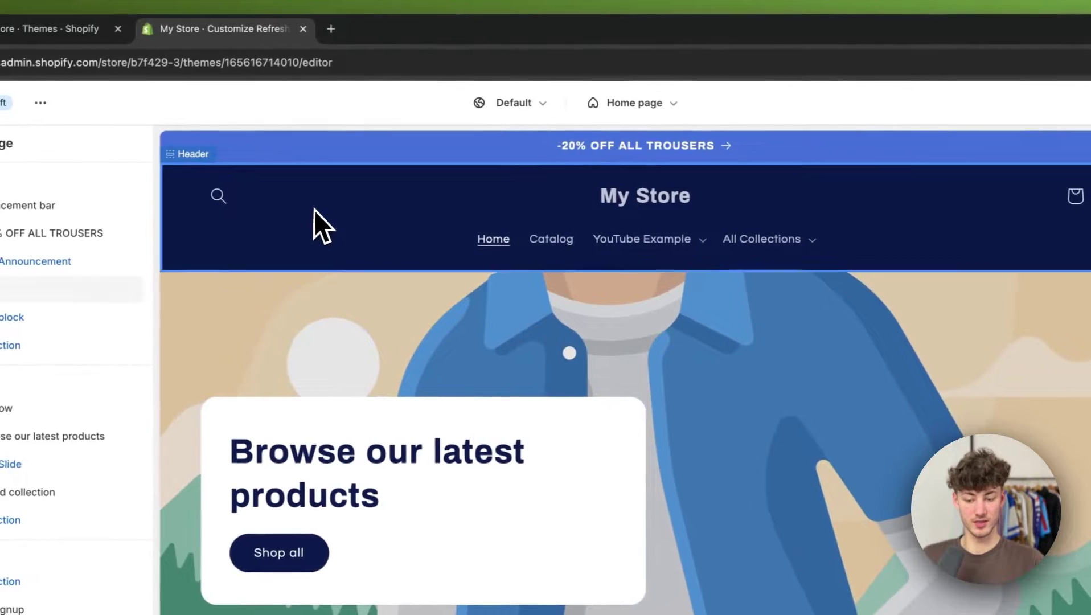
- Select the Header section in the preview and open the Logo group of the theme settings
{"action": "left_click", "coordinate": [226, 194]}
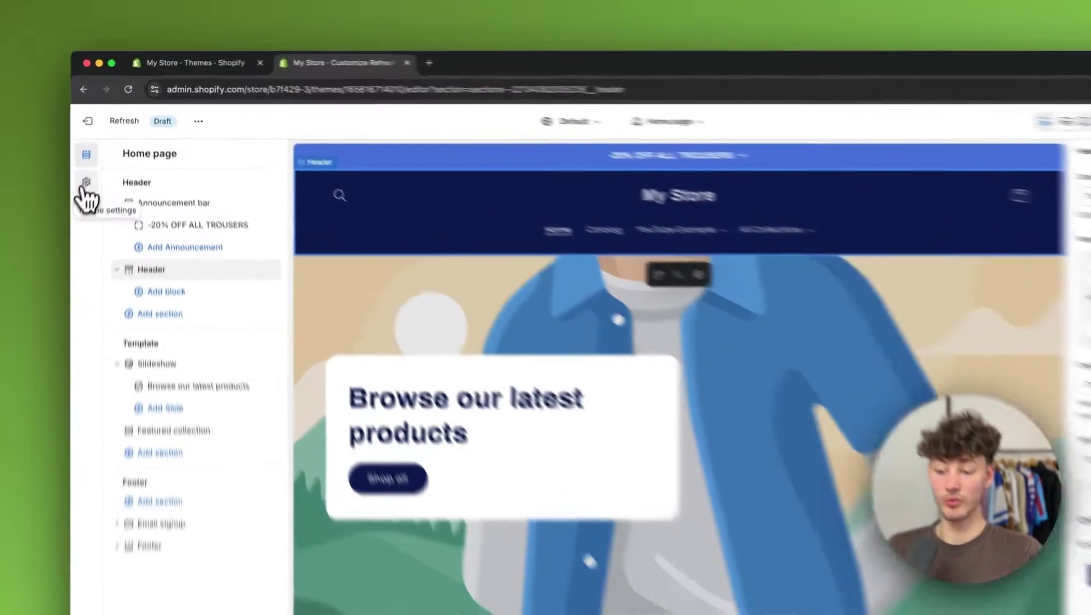
{"action": "left_click", "coordinate": [101, 152]}
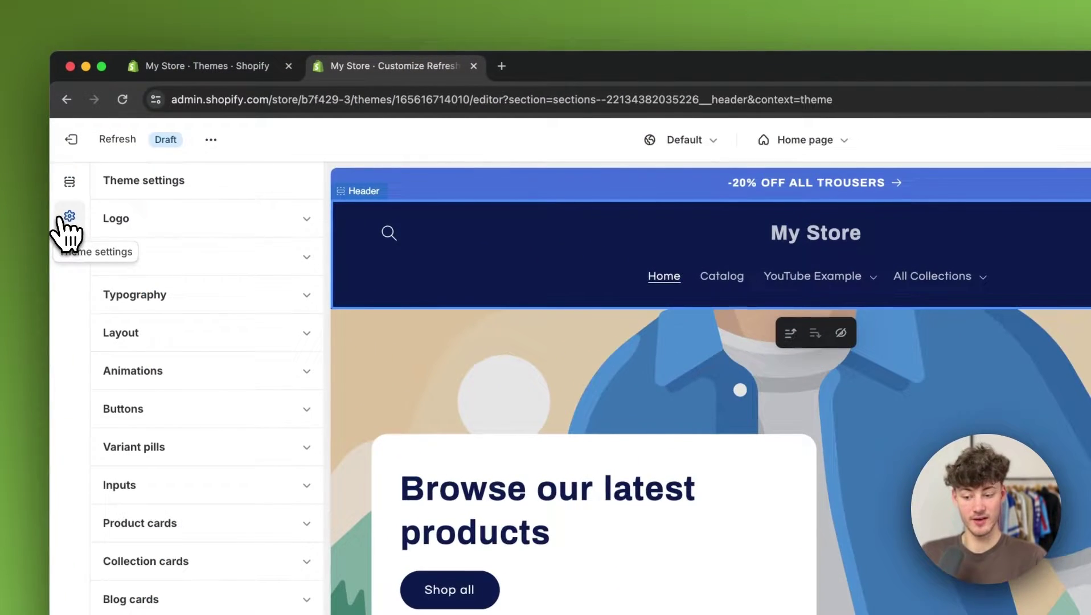
{"action": "left_click", "coordinate": [145, 231]}
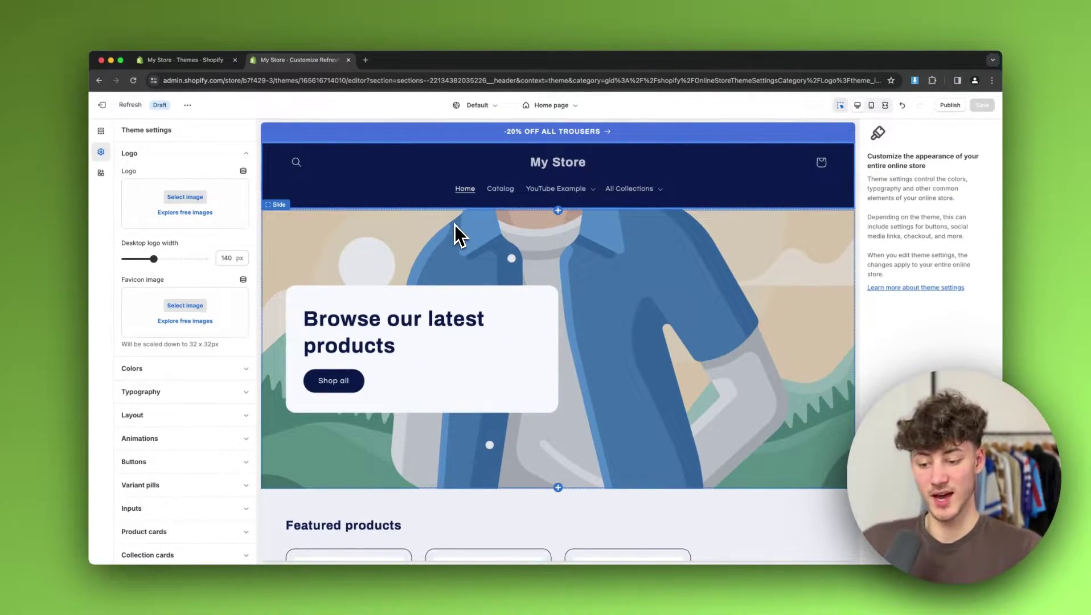
{"action": "left_click", "coordinate": [408, 168]}
{"action": "left_click", "coordinate": [168, 154]}
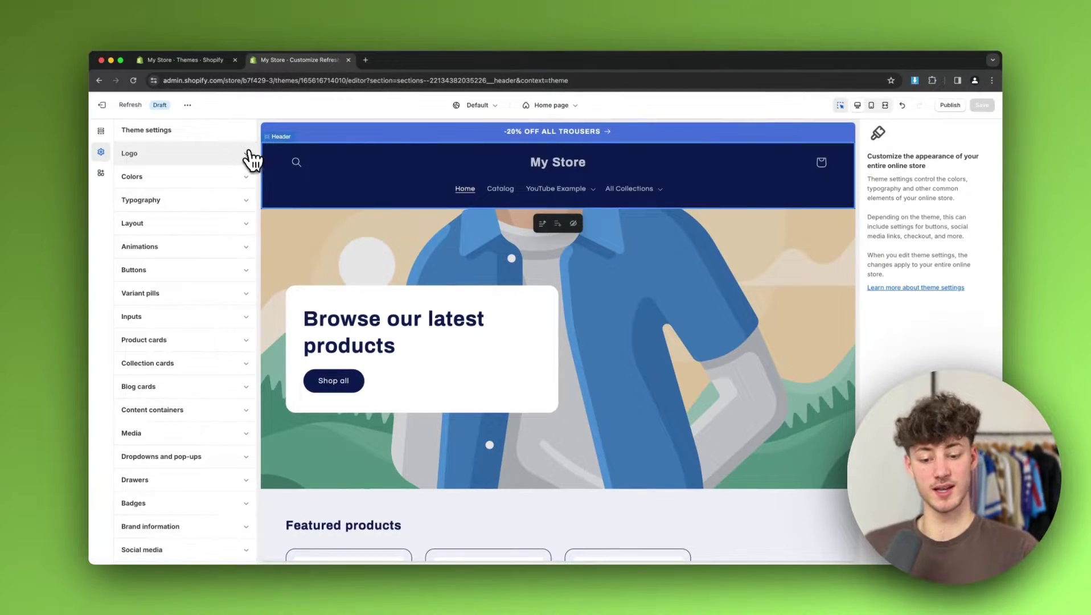
{"action": "left_click", "coordinate": [242, 156]}
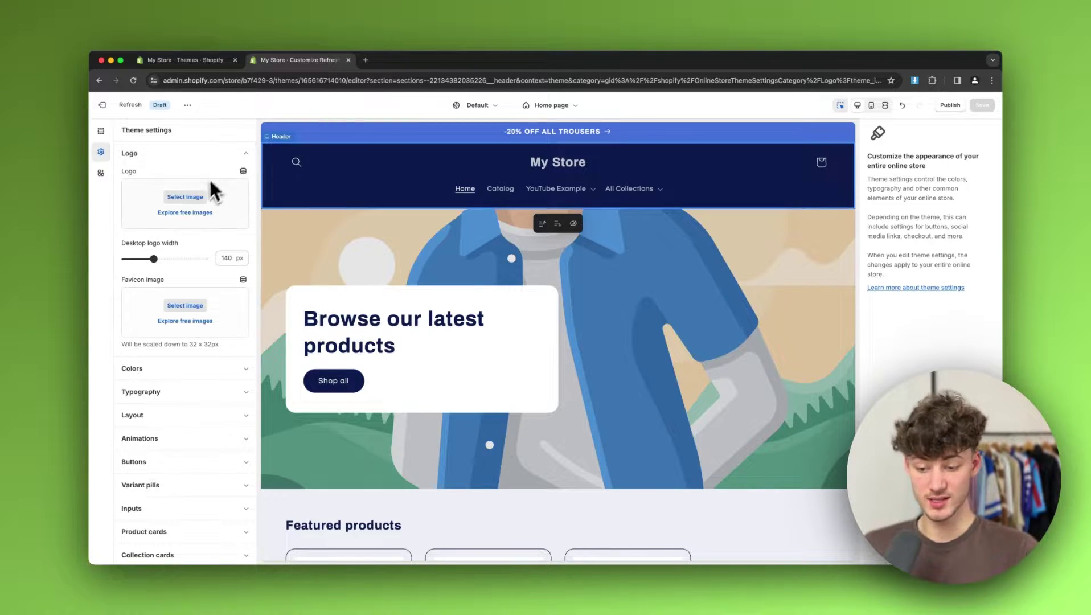
- Set the krause_logo_white image from the store library as the store's logo
{"action": "left_click", "coordinate": [197, 197]}
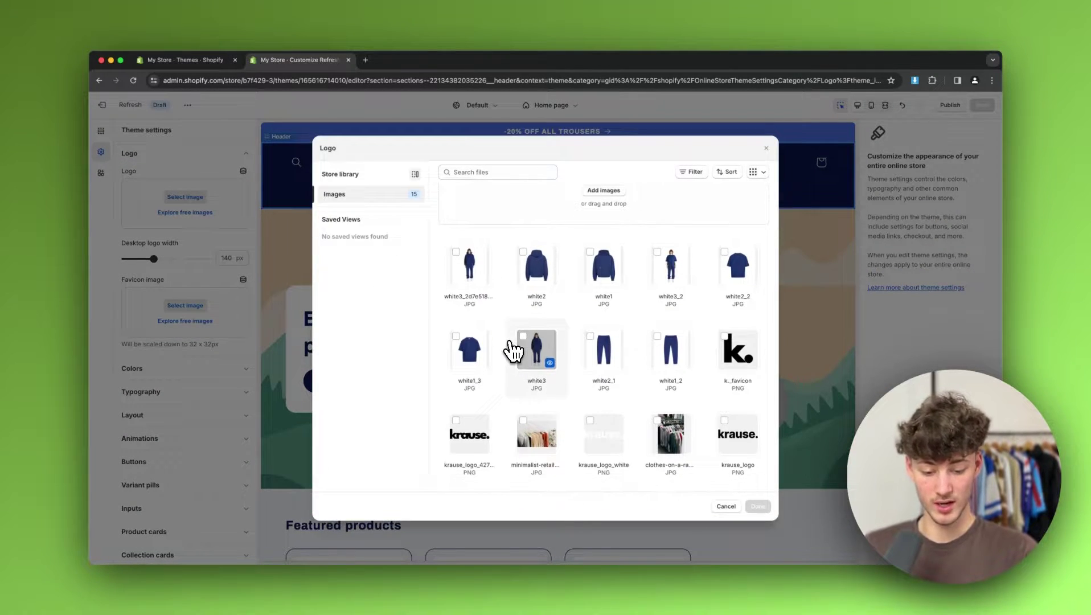
{"action": "double_click", "coordinate": [603, 444]}
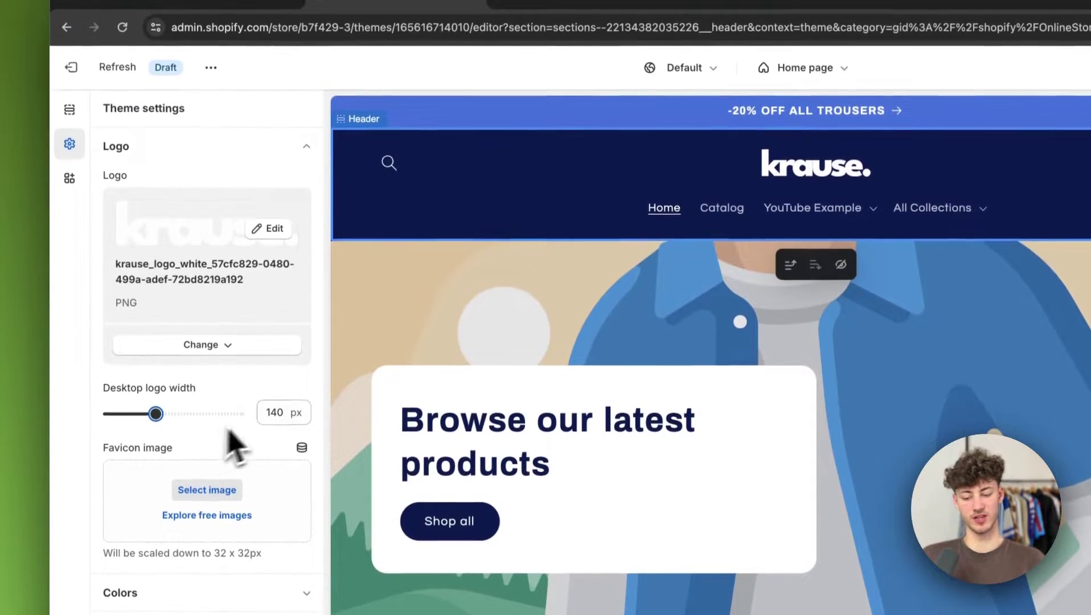
{"action": "double_click", "coordinate": [290, 293]}
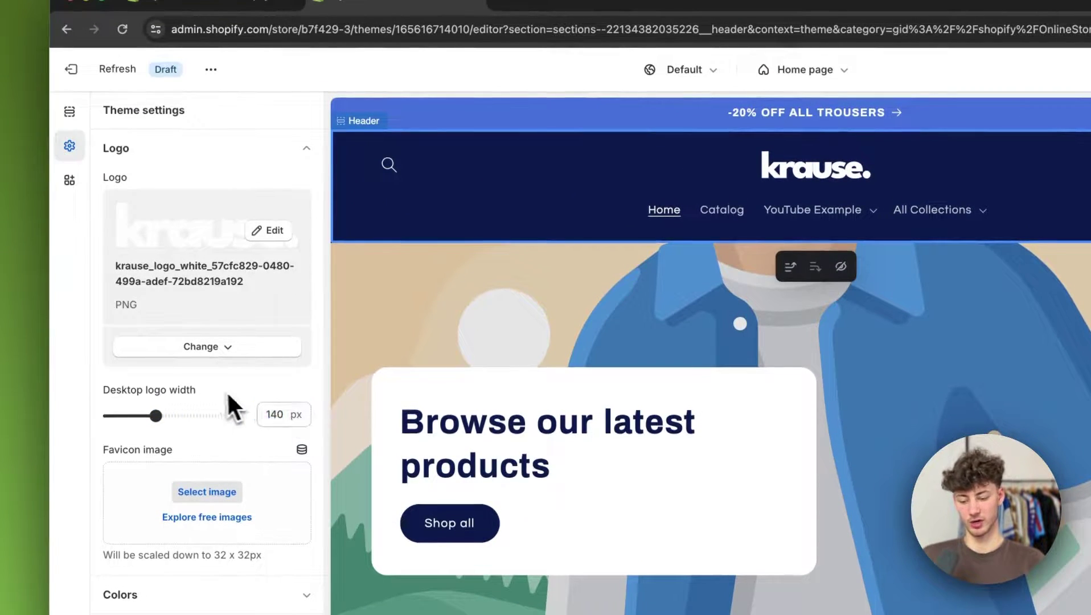
- Search Google Images for "favicon" in a new browser tab, enlarge the Wikipedia example, and return to the theme editor
{"action": "scroll", "coordinate": [228, 393], "scroll_direction": "down", "scroll_amount": 3}
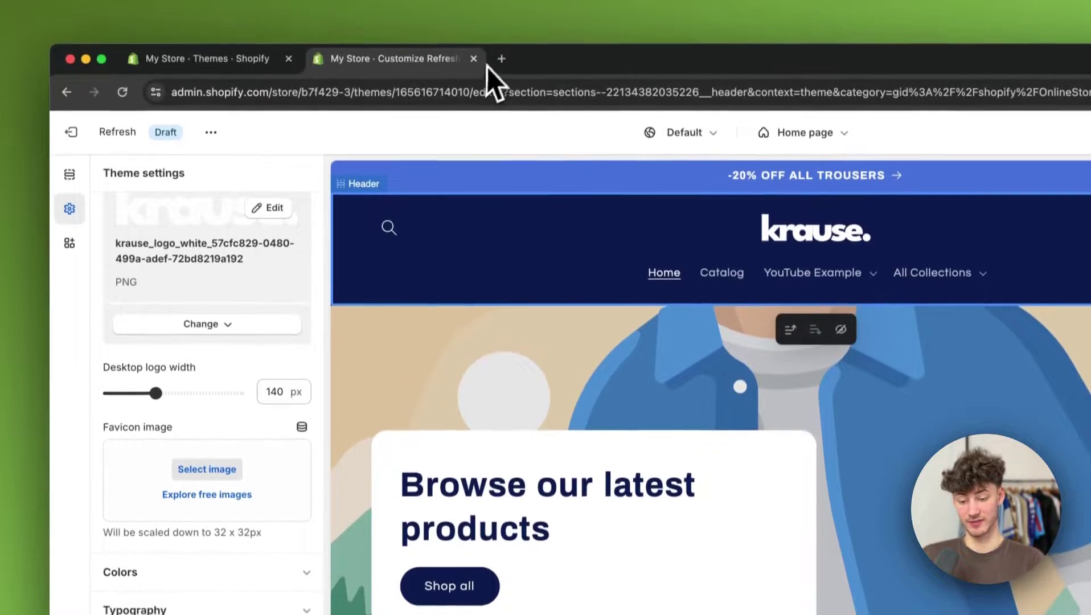
{"action": "left_click", "coordinate": [494, 57]}
{"action": "type", "text": "fa"}
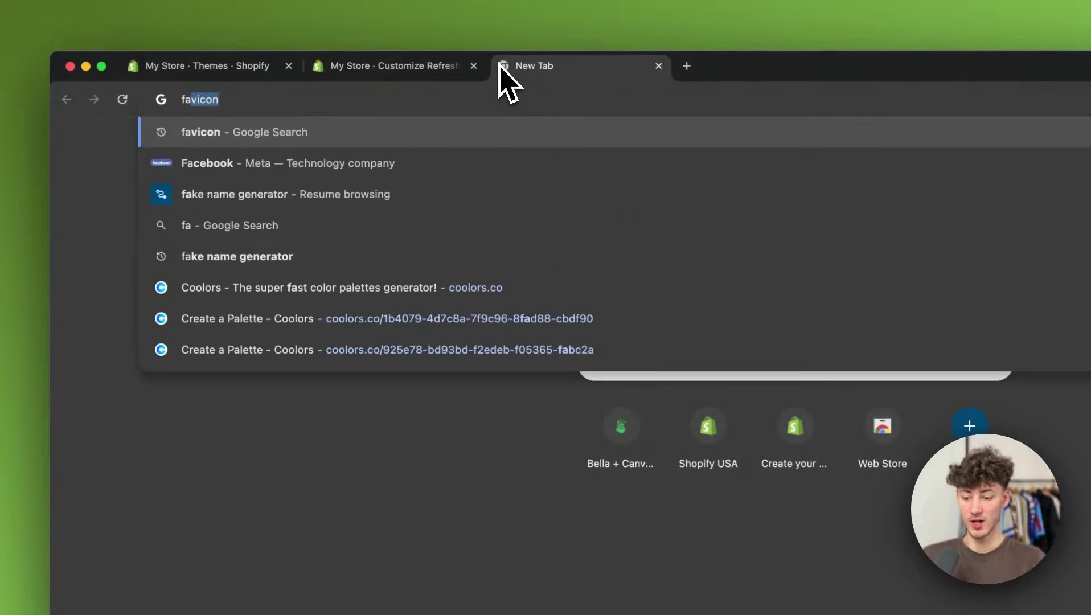
{"action": "key", "text": "Return"}
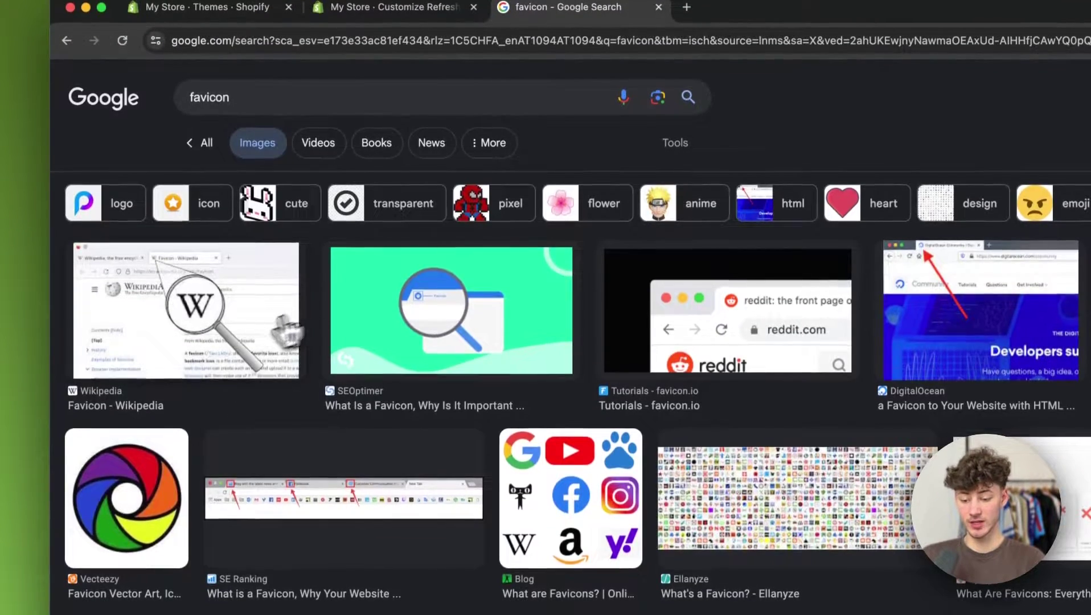
{"action": "left_click", "coordinate": [251, 342]}
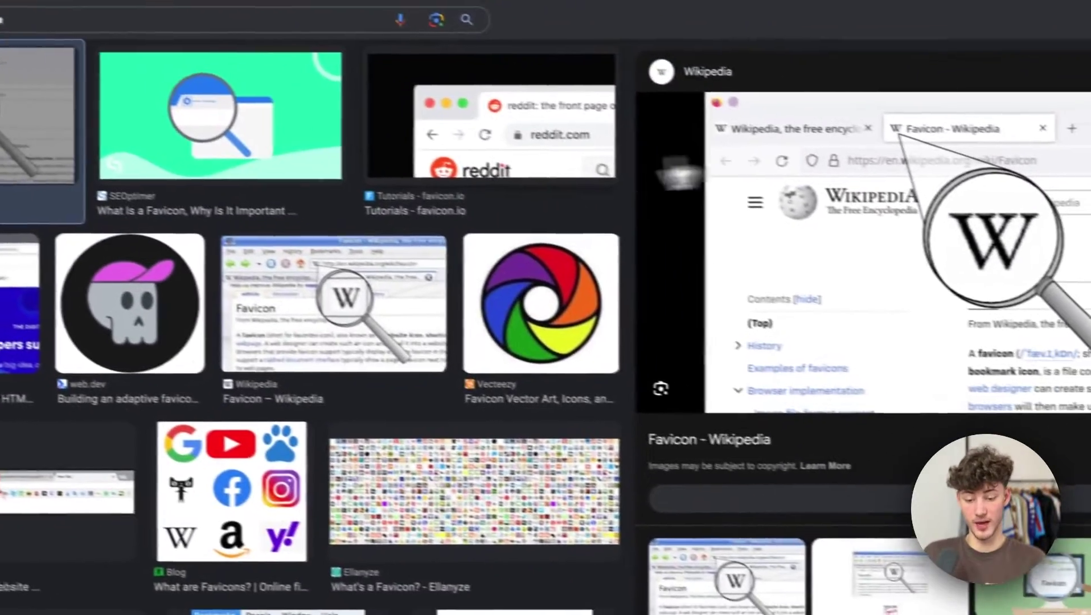
{"action": "left_click", "coordinate": [663, 233]}
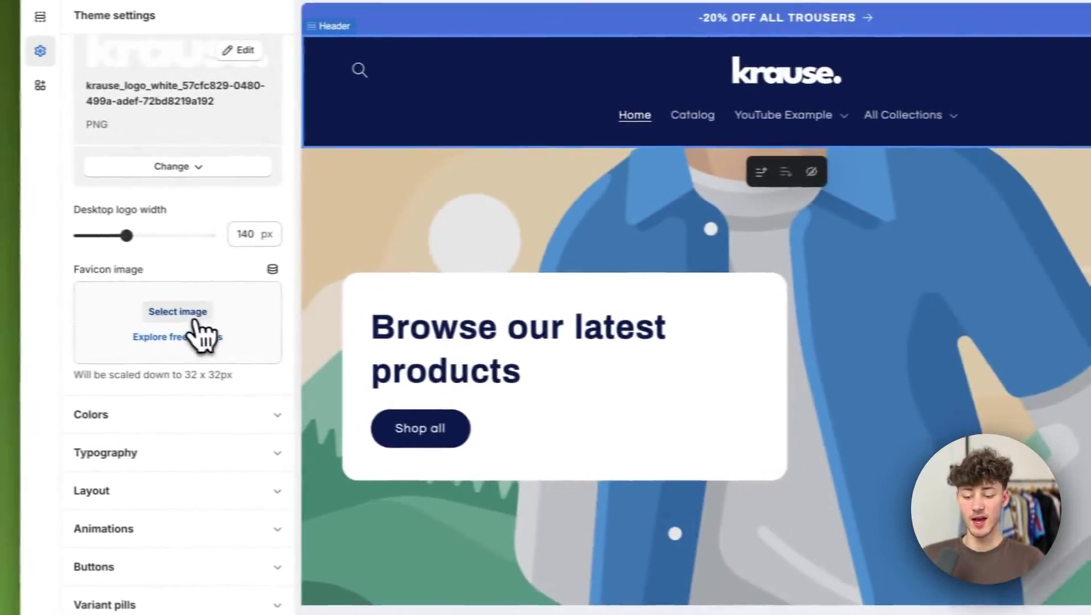
- Set the k._favicon image as the store's favicon and open color Scheme 6 of the theme
{"action": "left_click", "coordinate": [192, 319]}
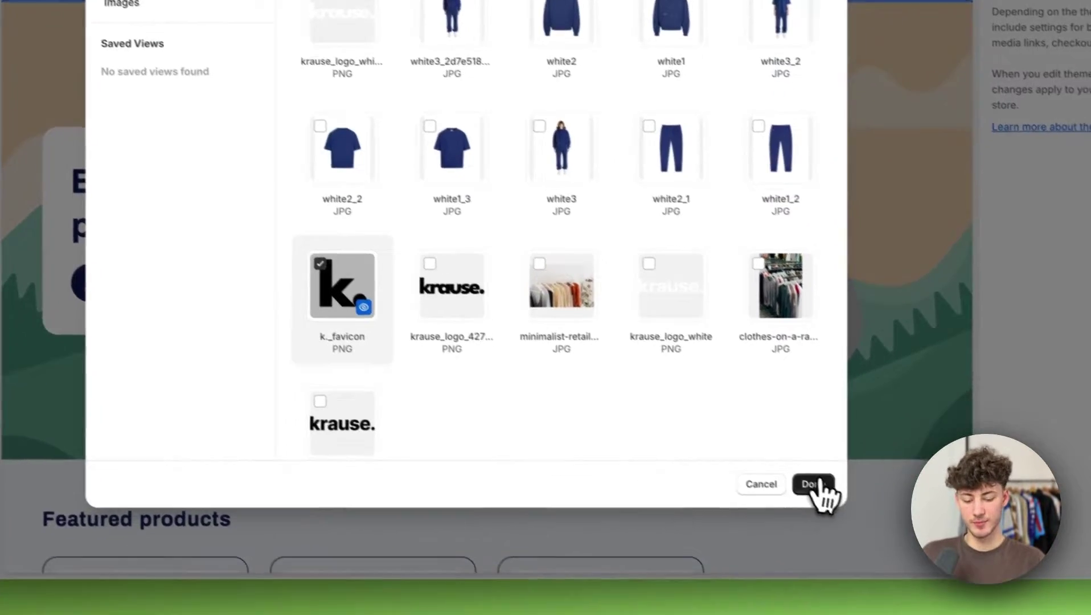
{"action": "left_click", "coordinate": [842, 503]}
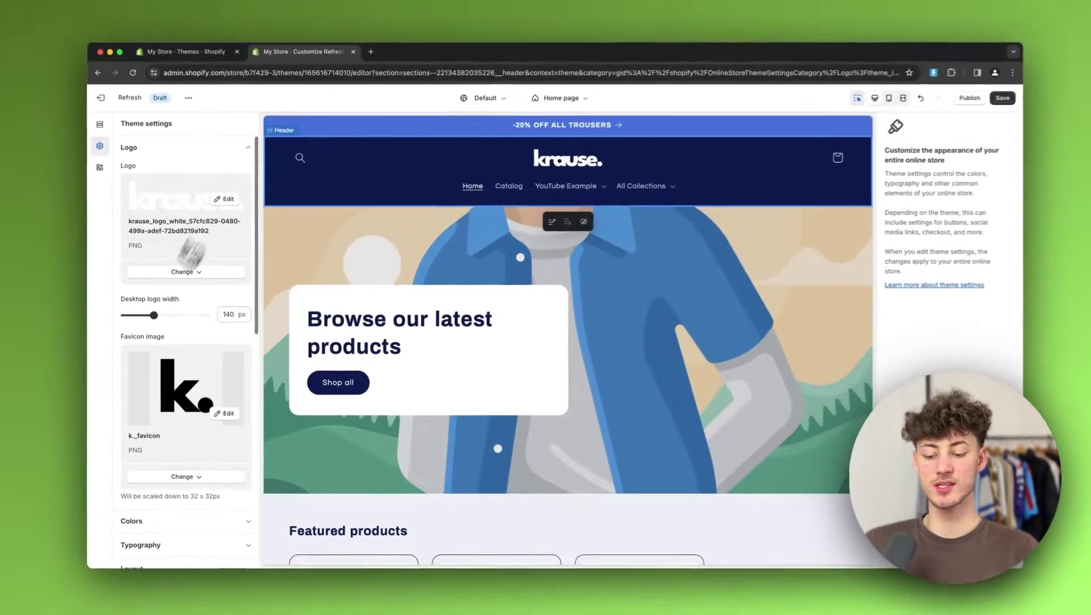
{"action": "scroll", "coordinate": [191, 254], "scroll_direction": "down", "scroll_amount": 3}
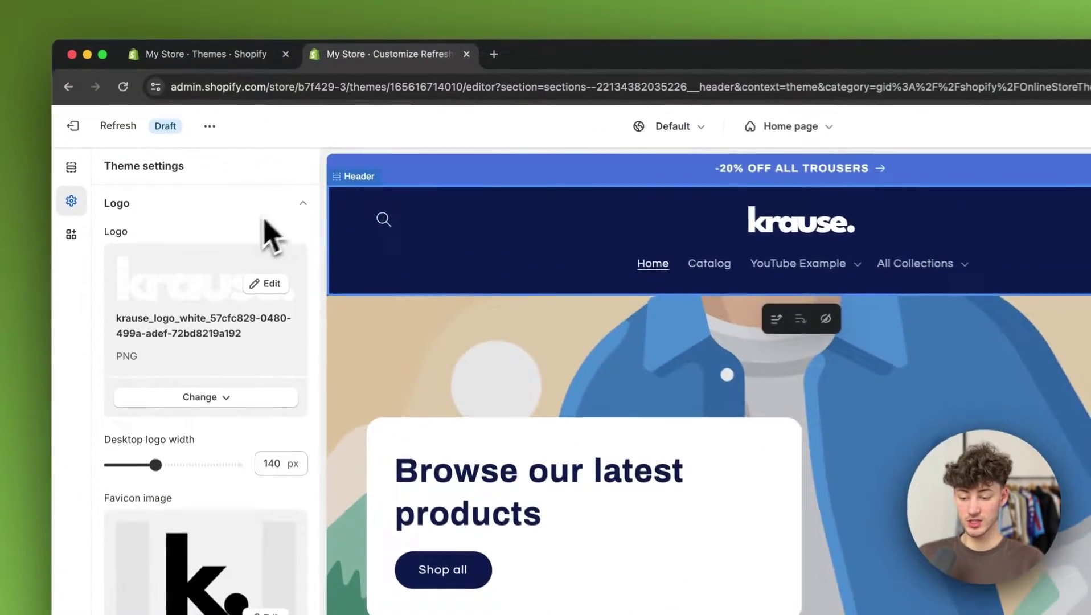
{"action": "left_click", "coordinate": [222, 157]}
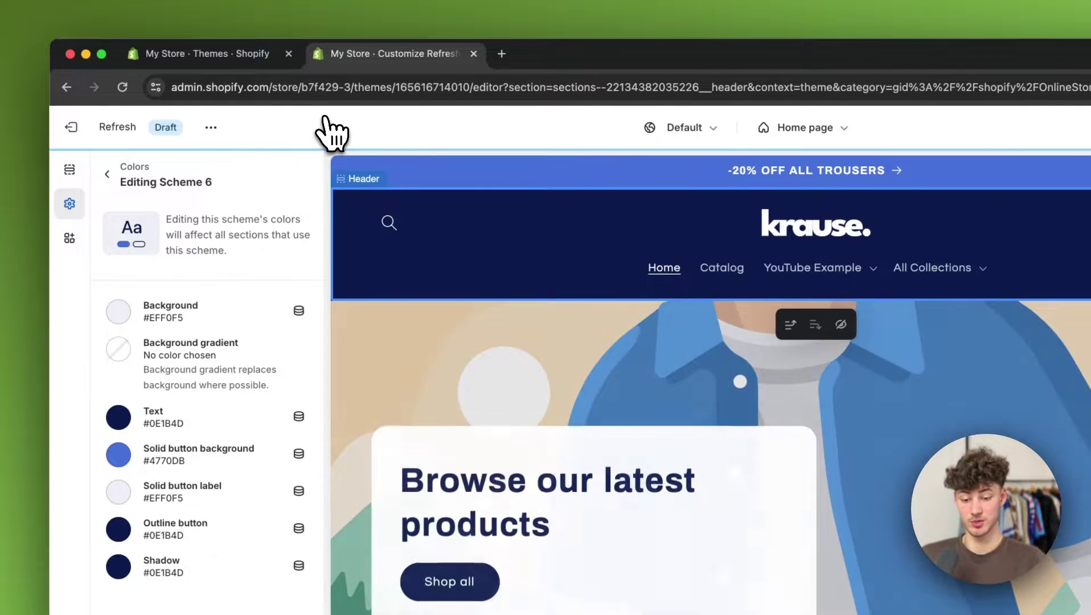
- Switch to Coolors in a new browser tab, dismiss the affiliate pop-up, and start the color palette generator
{"action": "left_click", "coordinate": [501, 54]}
{"action": "type", "text": "co"}
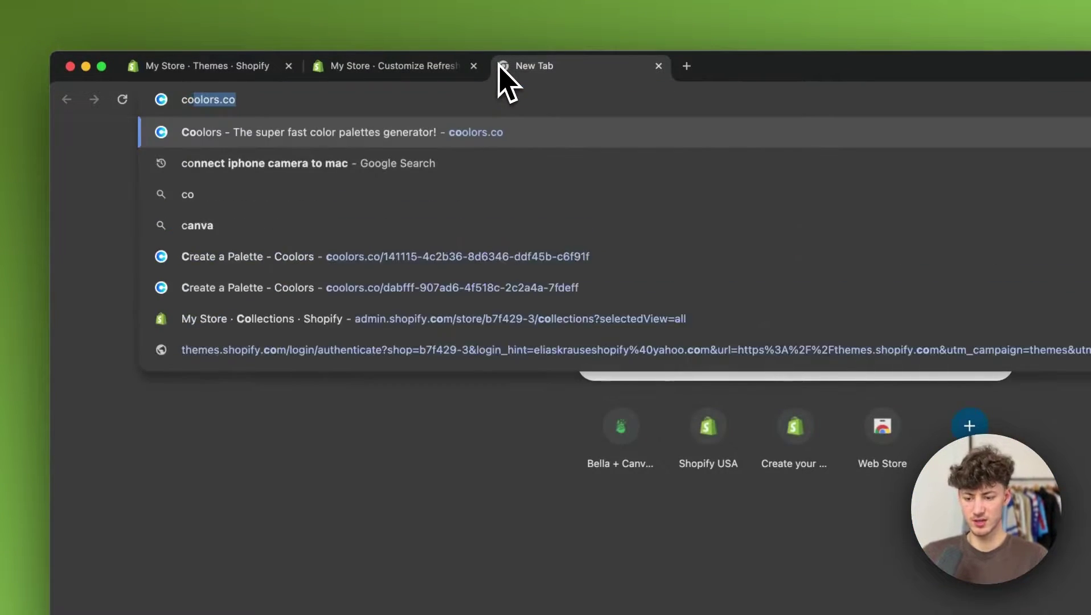
{"action": "key", "text": "Return"}
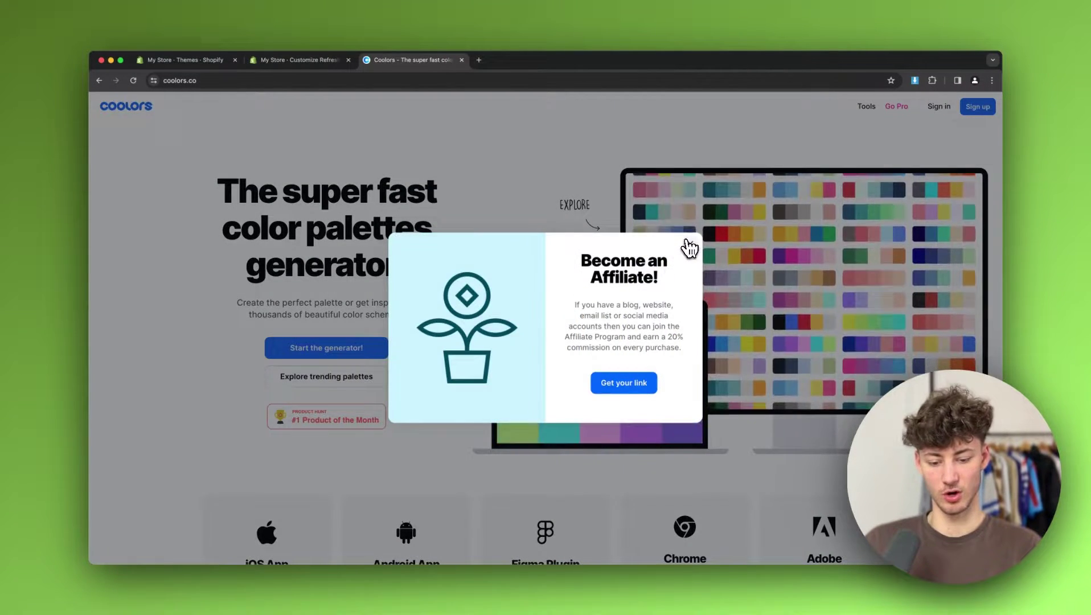
{"action": "left_click", "coordinate": [689, 246]}
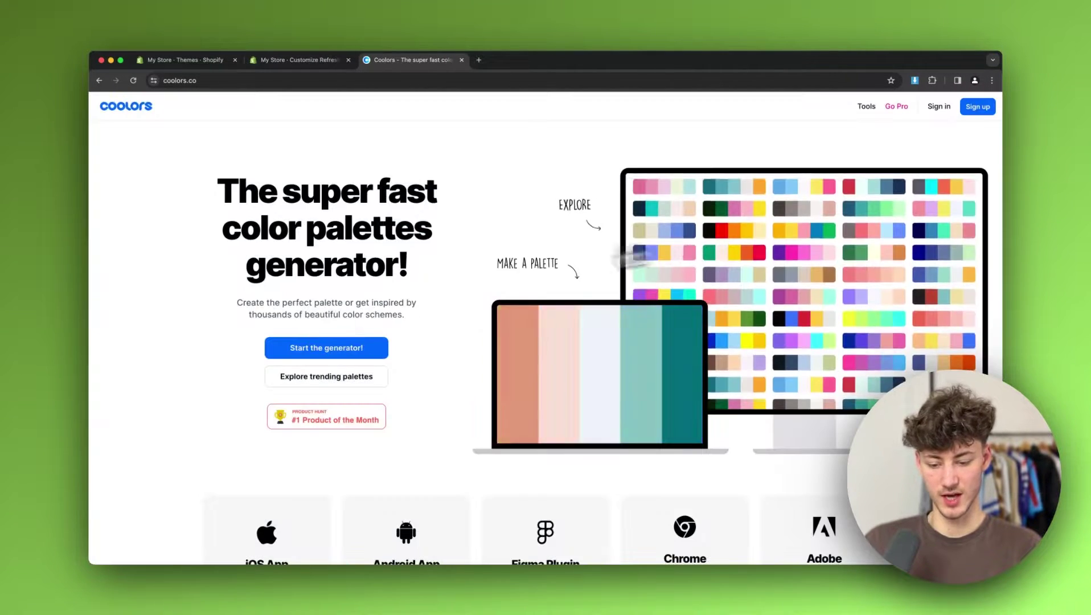
{"action": "left_click", "coordinate": [325, 347]}
- Generate a long series of random color palettes for inspiration and return to the Shopify theme editor
{"action": "key", "text": "space"}
{"action": "key", "text": "space"}
{"action": "key", "text": "space"}
{"action": "key", "text": "space"}
{"action": "key", "text": "space"}
{"action": "key", "text": "space"}
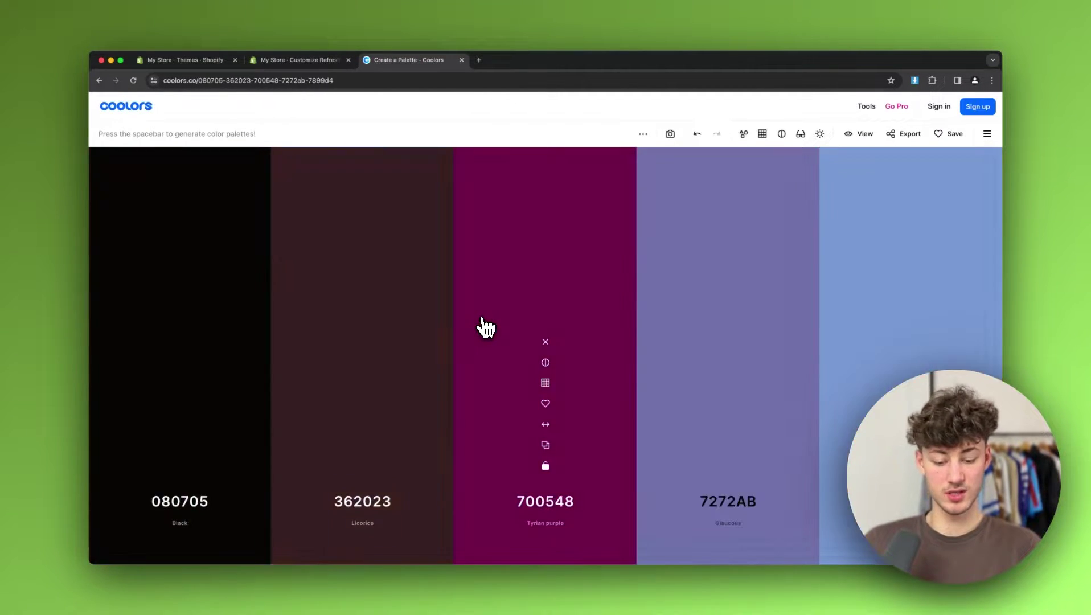
{"action": "key", "text": "space"}
{"action": "key", "text": "space"}
{"action": "key", "text": "space"}
{"action": "key", "text": "space"}
{"action": "key", "text": "space"}
{"action": "key", "text": "space"}
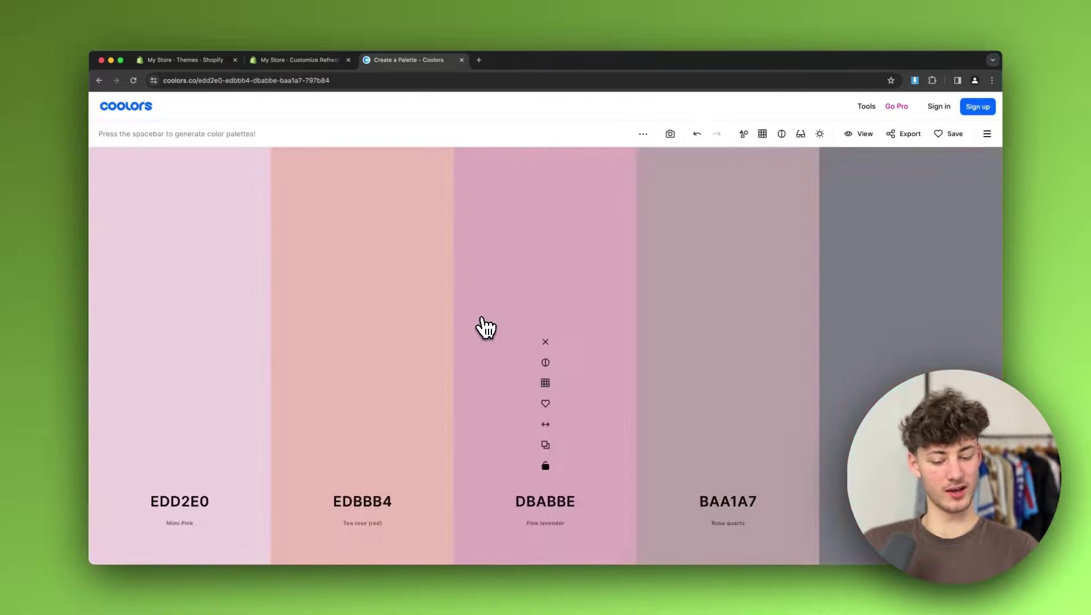
{"action": "key", "text": "space"}
{"action": "key", "text": "space"}
{"action": "key", "text": "space"}
{"action": "key", "text": "space"}
{"action": "key", "text": "space"}
{"action": "key", "text": "space"}
{"action": "key", "text": "space"}
{"action": "key", "text": "space"}
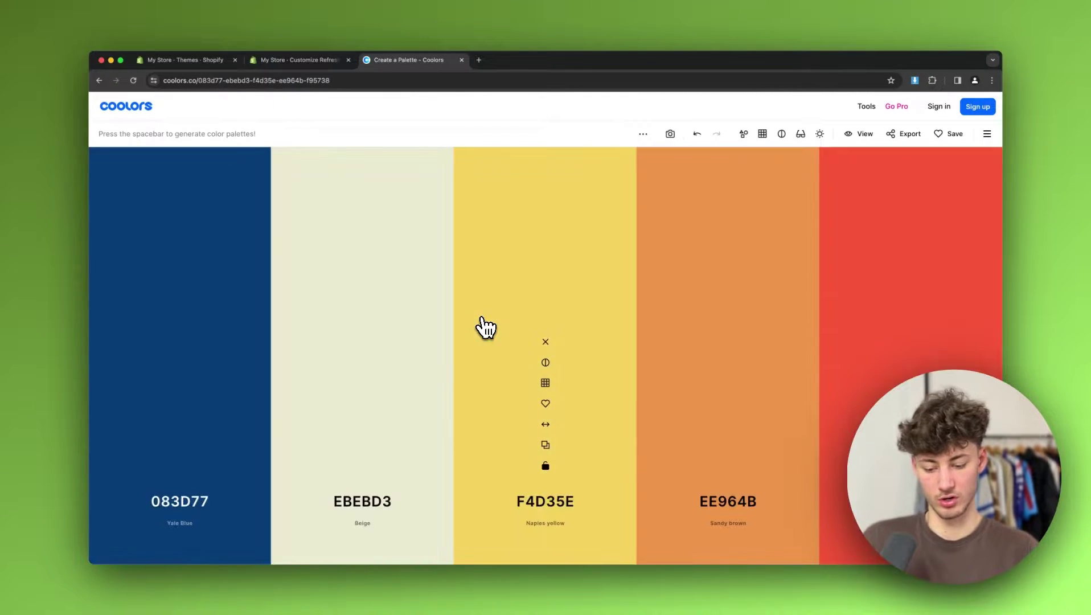
{"action": "key", "text": "space"}
{"action": "key", "text": "space"}
{"action": "key", "text": "space"}
{"action": "key", "text": "space"}
{"action": "key", "text": "space"}
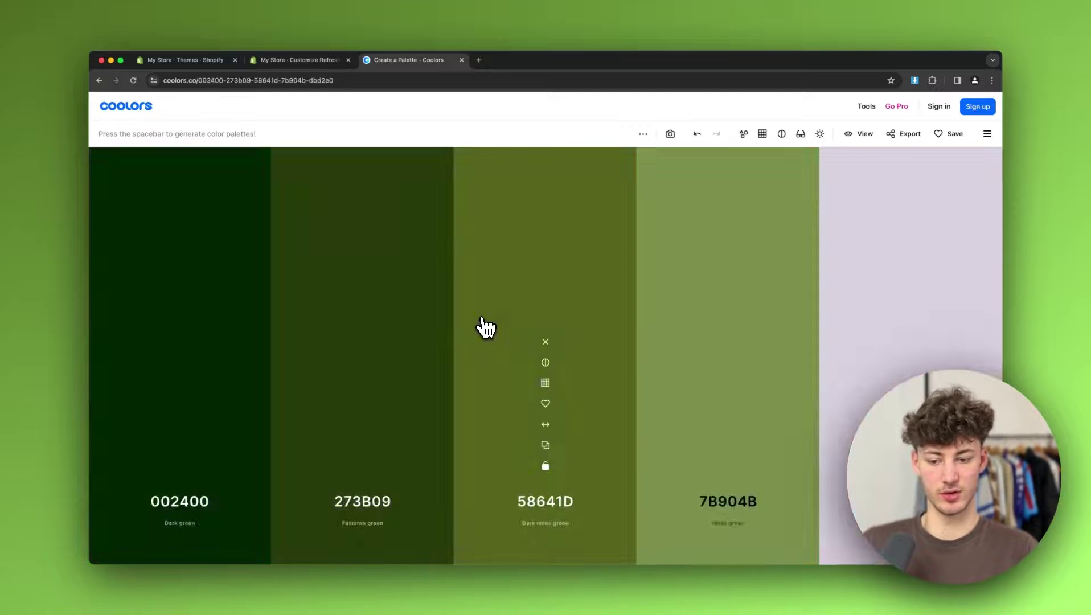
{"action": "key", "text": "space"}
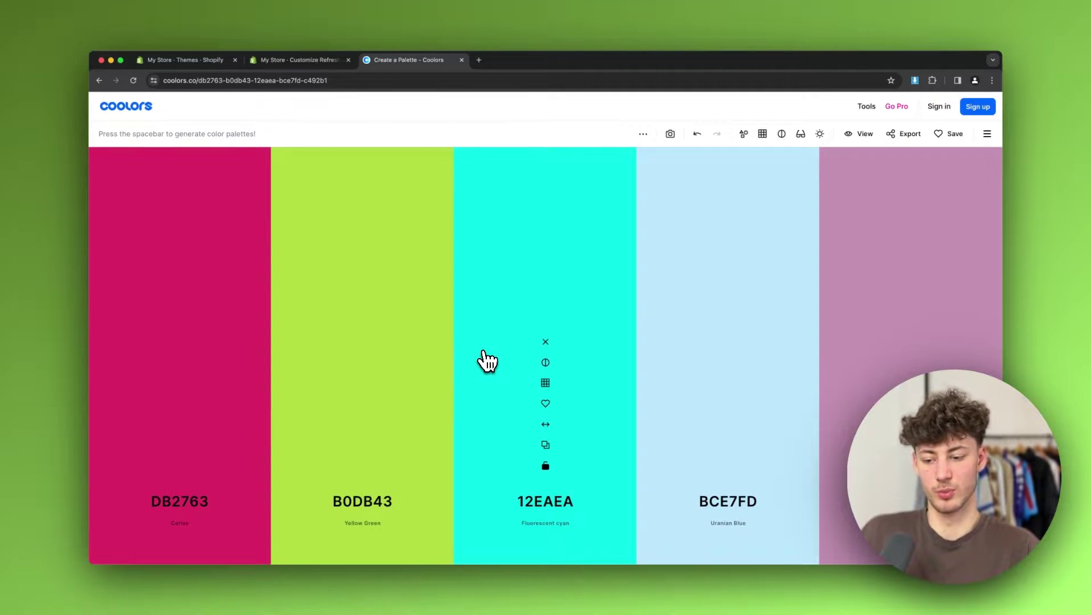
{"action": "key", "text": "space"}
{"action": "key", "text": "space"}
{"action": "key", "text": "super+w"}
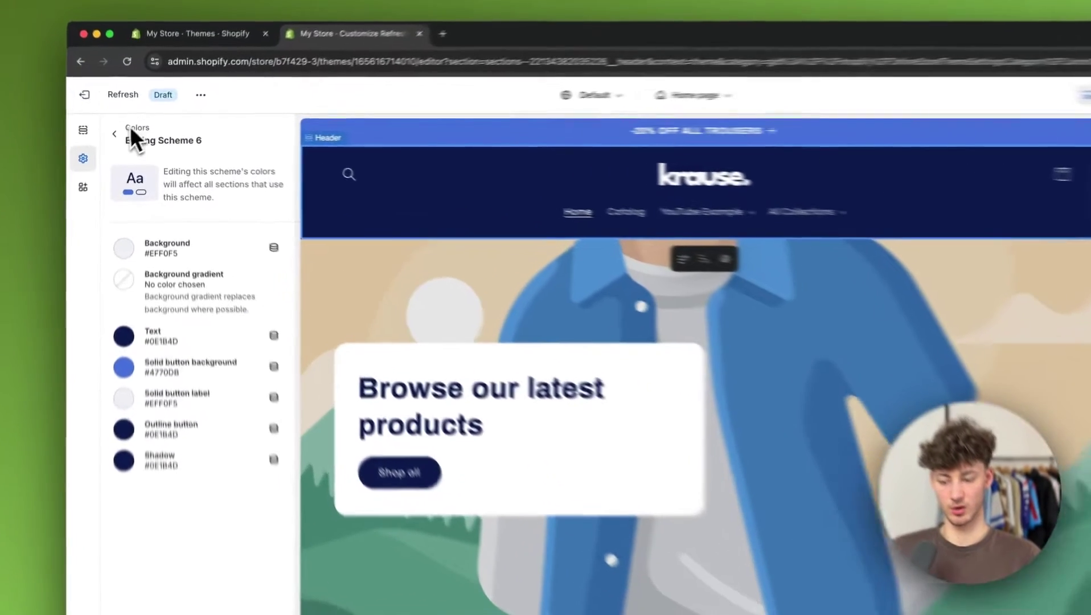
- Leave color Scheme 6 and browse the fonts available for headings in the typography settings, keeping the current font
{"action": "left_click", "coordinate": [123, 133]}
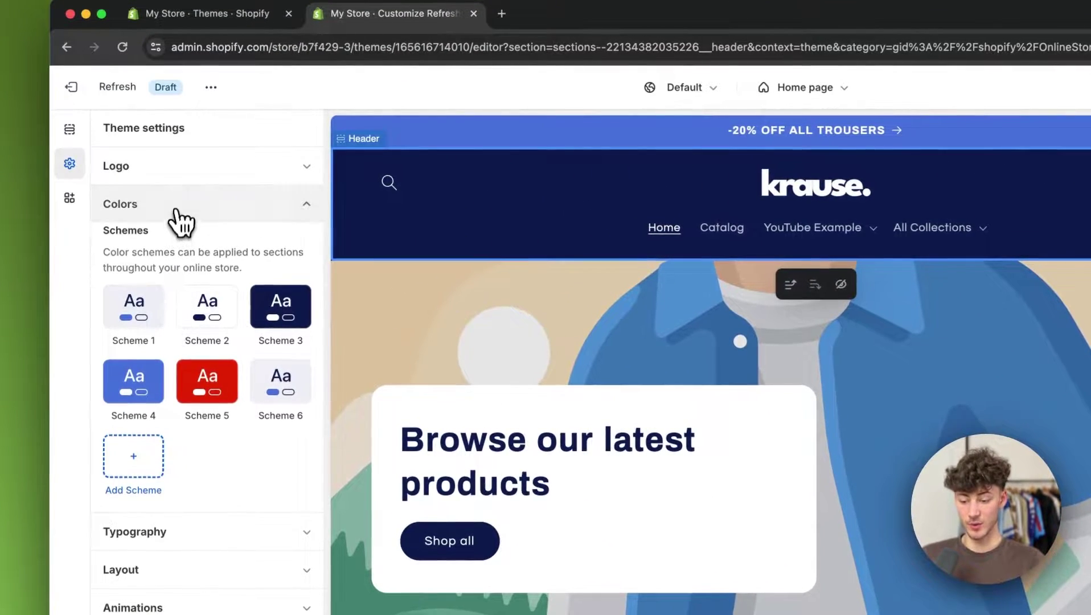
{"action": "left_click", "coordinate": [189, 258]}
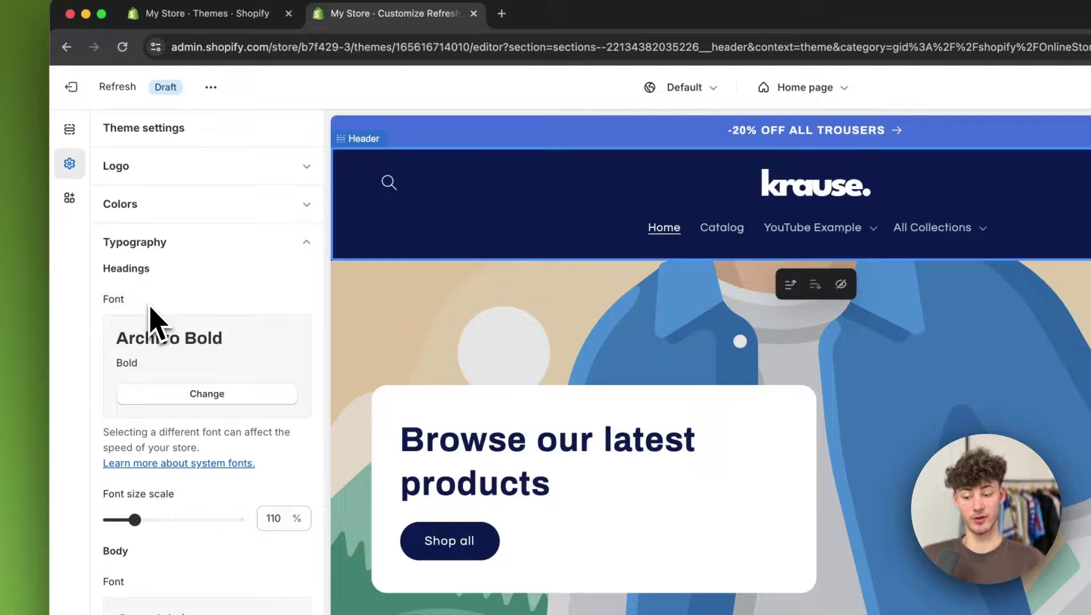
{"action": "scroll", "coordinate": [621, 529], "scroll_direction": "down", "scroll_amount": 2}
{"action": "left_click", "coordinate": [266, 398]}
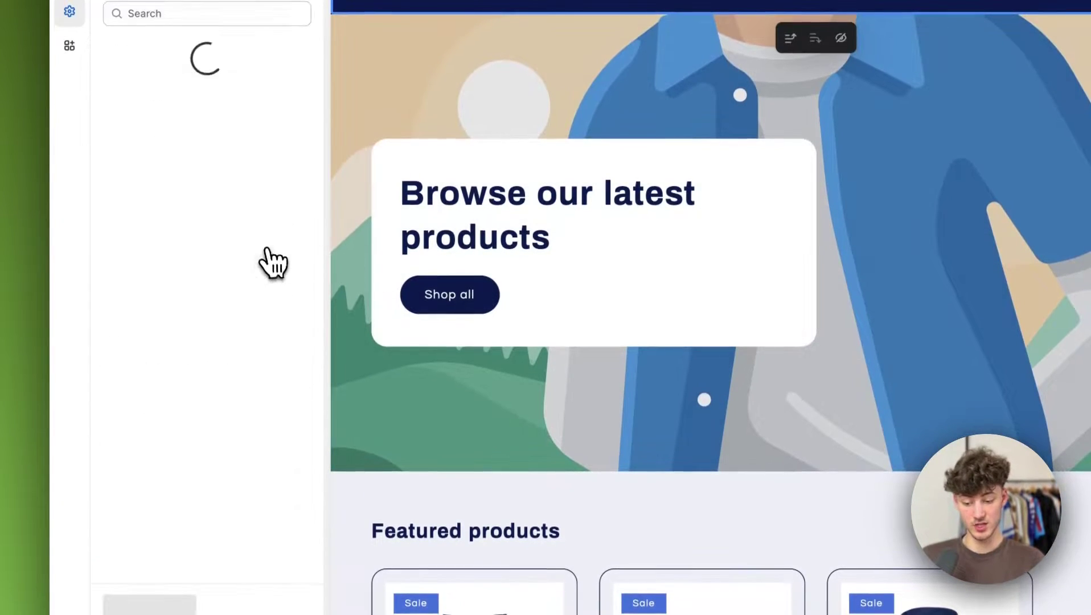
{"action": "scroll", "coordinate": [280, 420], "scroll_direction": "down", "scroll_amount": 5}
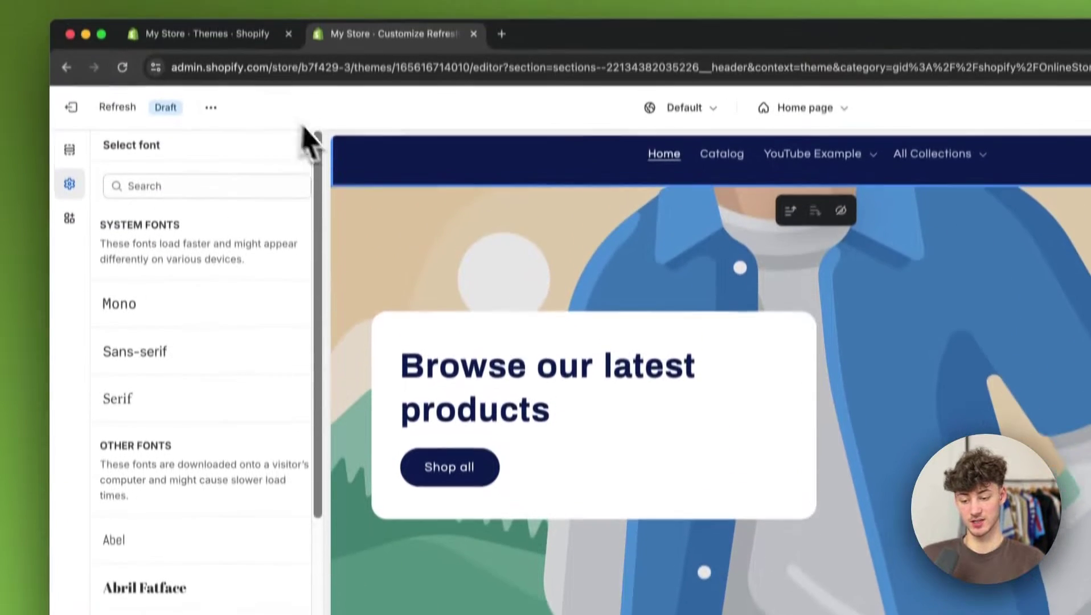
{"action": "left_click", "coordinate": [310, 141]}
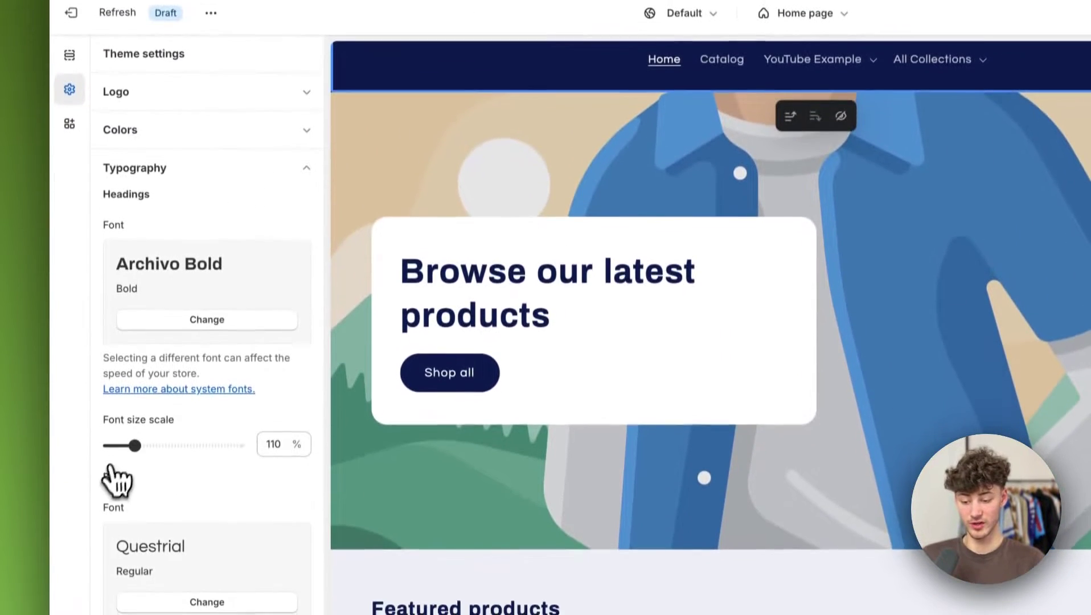
- Close the typography settings and look over the remaining categories of the theme settings
{"action": "left_click_drag", "start_coordinate": [105, 469], "coordinate": [163, 468]}
{"action": "scroll", "coordinate": [169, 484], "scroll_direction": "down", "scroll_amount": 1}
{"action": "scroll", "coordinate": [174, 424], "scroll_direction": "up", "scroll_amount": 1}
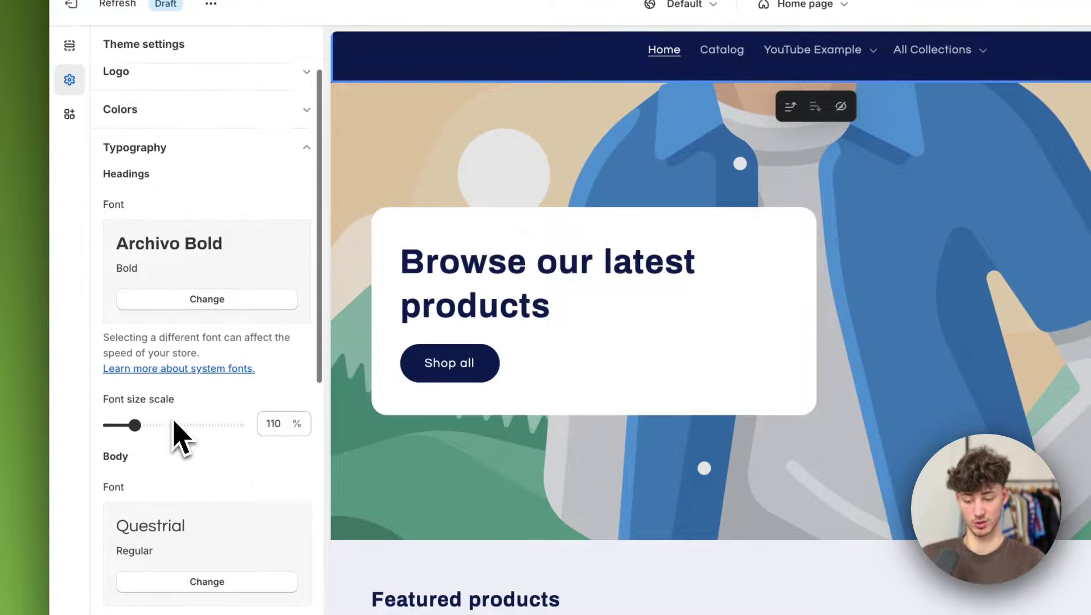
{"action": "left_click", "coordinate": [226, 163]}
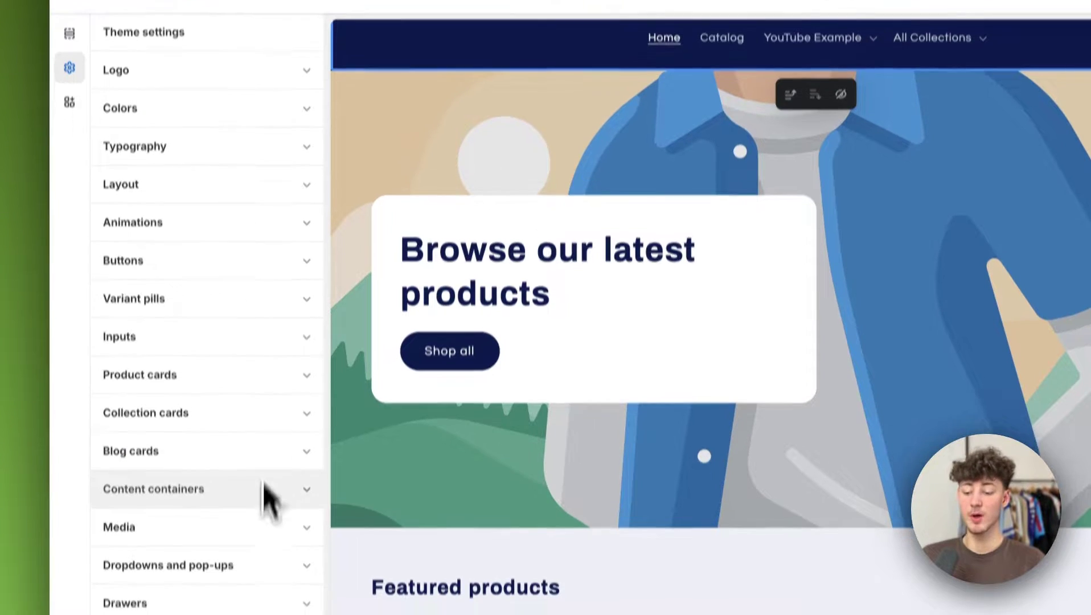
{"action": "scroll", "coordinate": [268, 484], "scroll_direction": "down", "scroll_amount": 4}
{"action": "scroll", "coordinate": [276, 285], "scroll_direction": "up", "scroll_amount": 4}
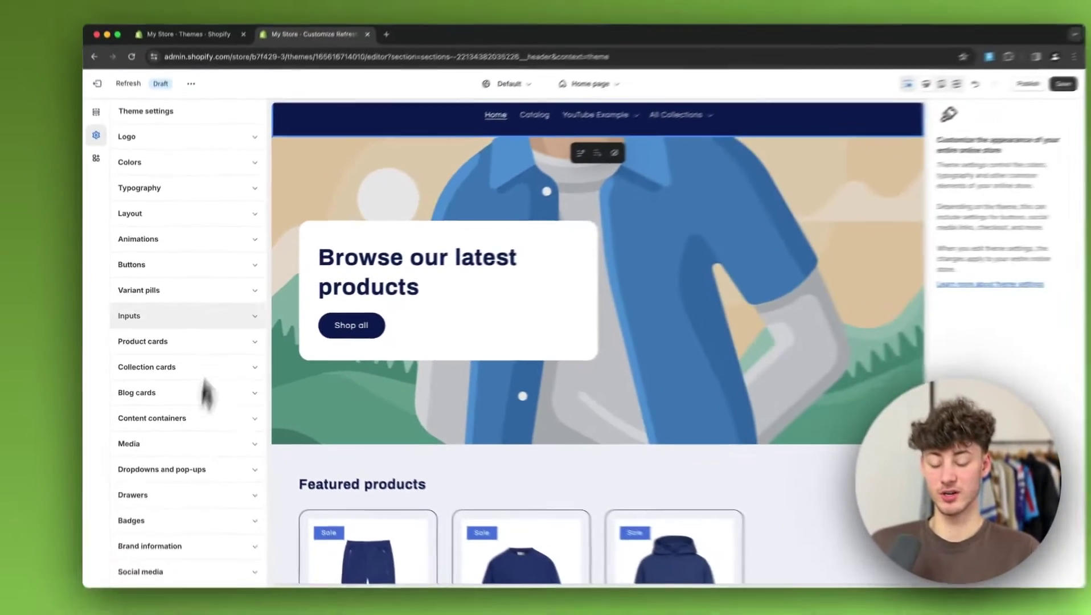
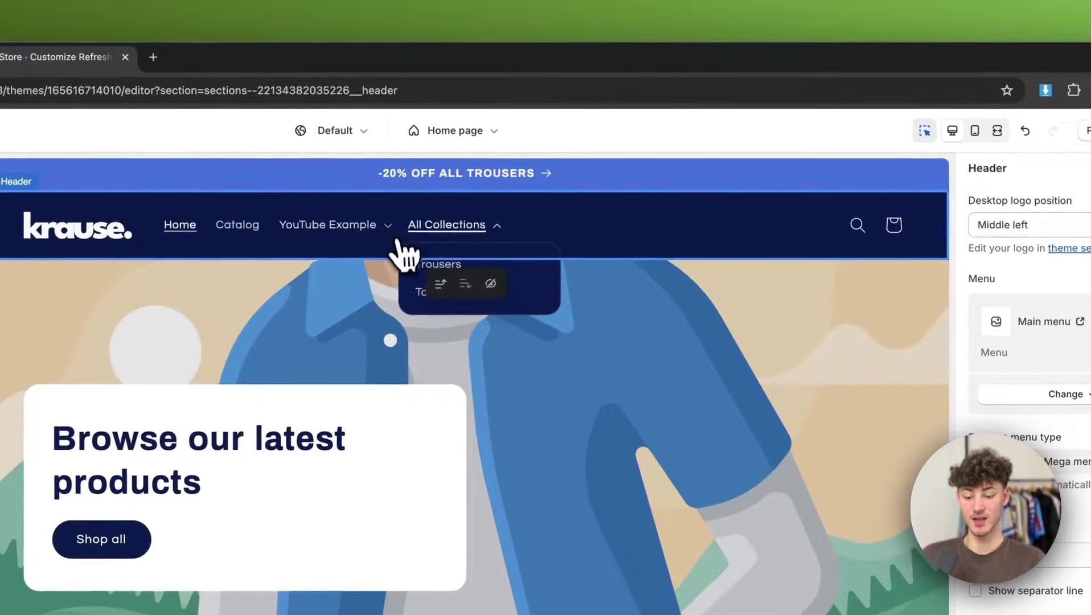
- Open the header's Main menu for editing, add a menu item named Test that links to the Search page, and save the menu
{"action": "mouse_move", "coordinate": [511, 165]}
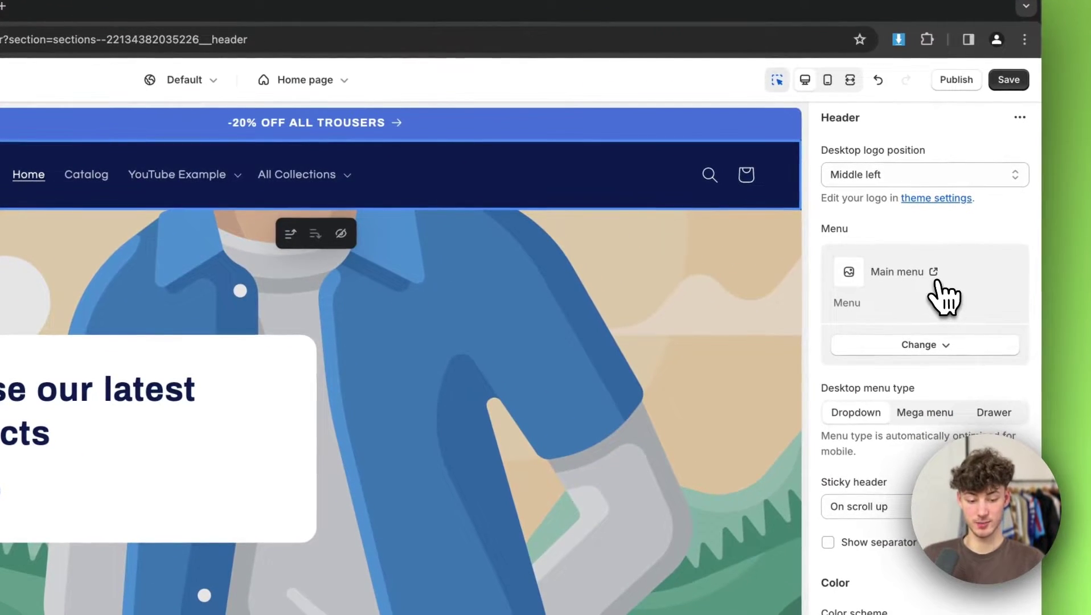
{"action": "left_click", "coordinate": [935, 273]}
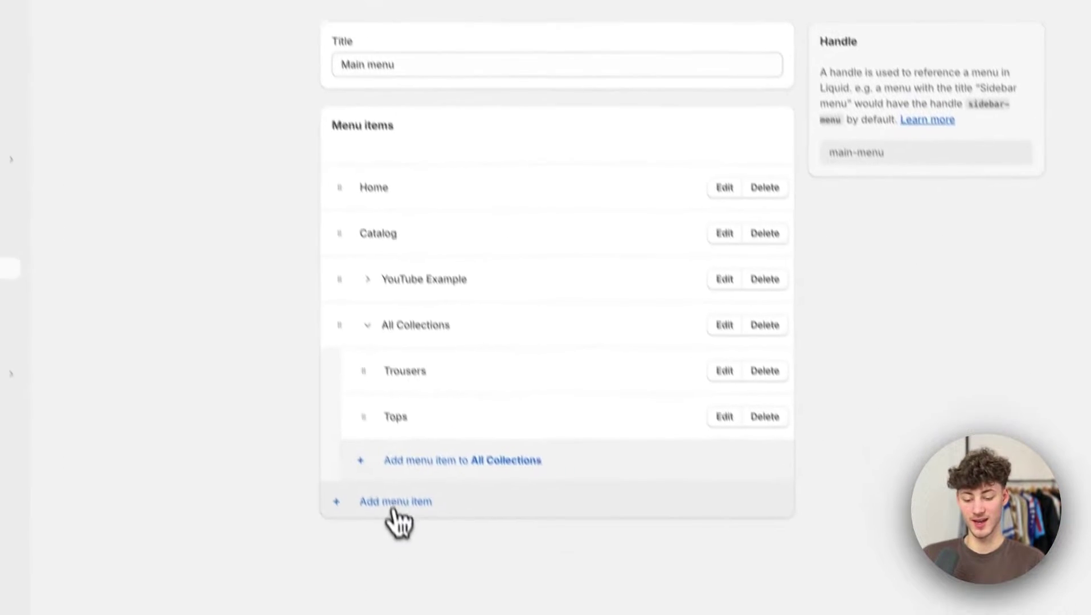
{"action": "left_click", "coordinate": [393, 507]}
{"action": "type", "text": "Tes"}
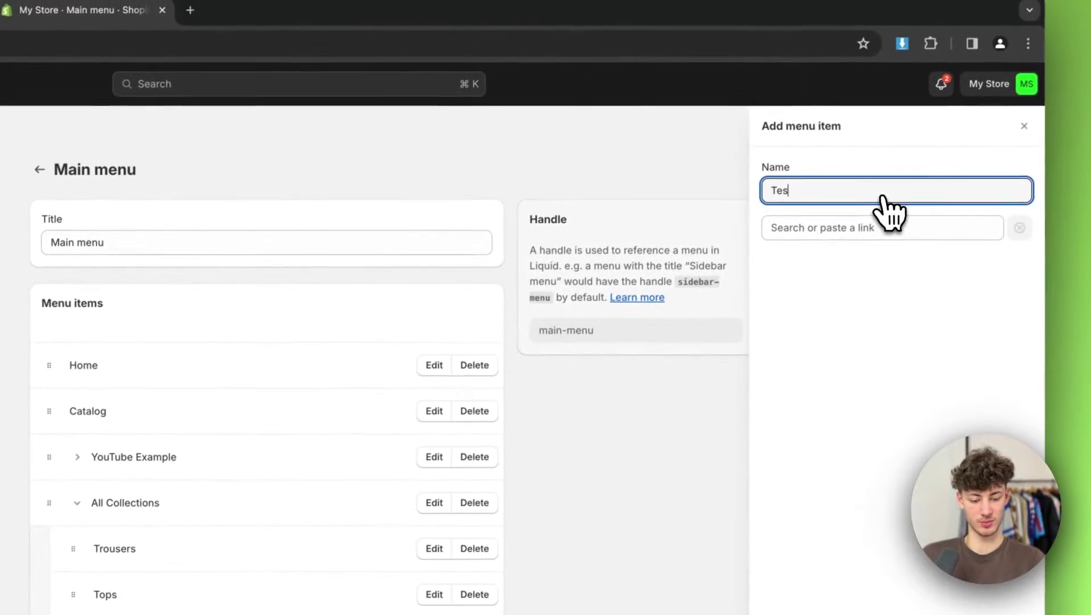
{"action": "type", "text": "t"}
{"action": "left_click", "coordinate": [891, 220]}
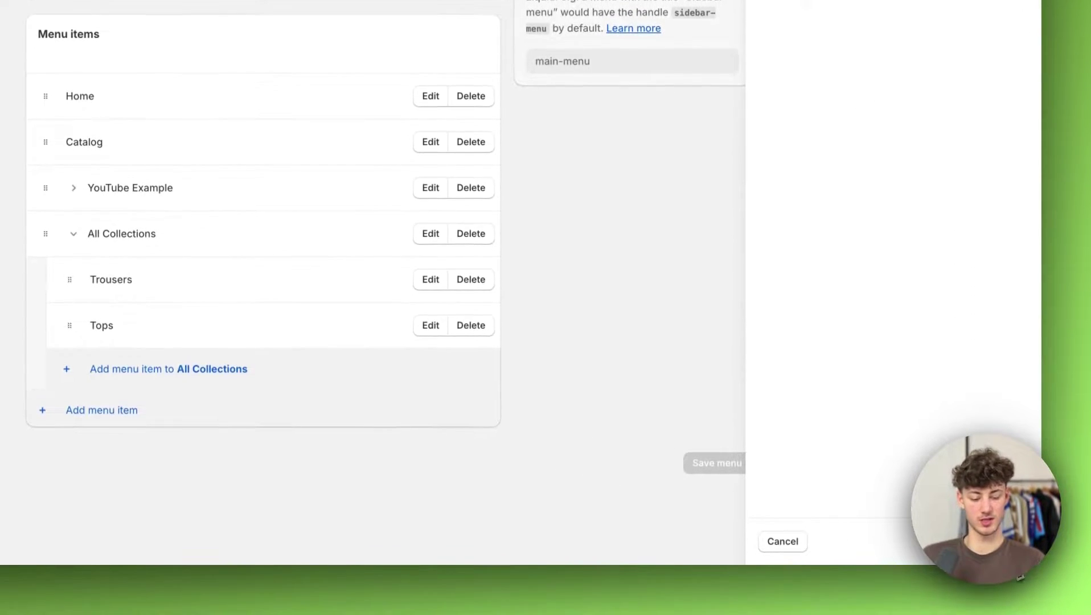
{"action": "left_click", "coordinate": [1017, 541]}
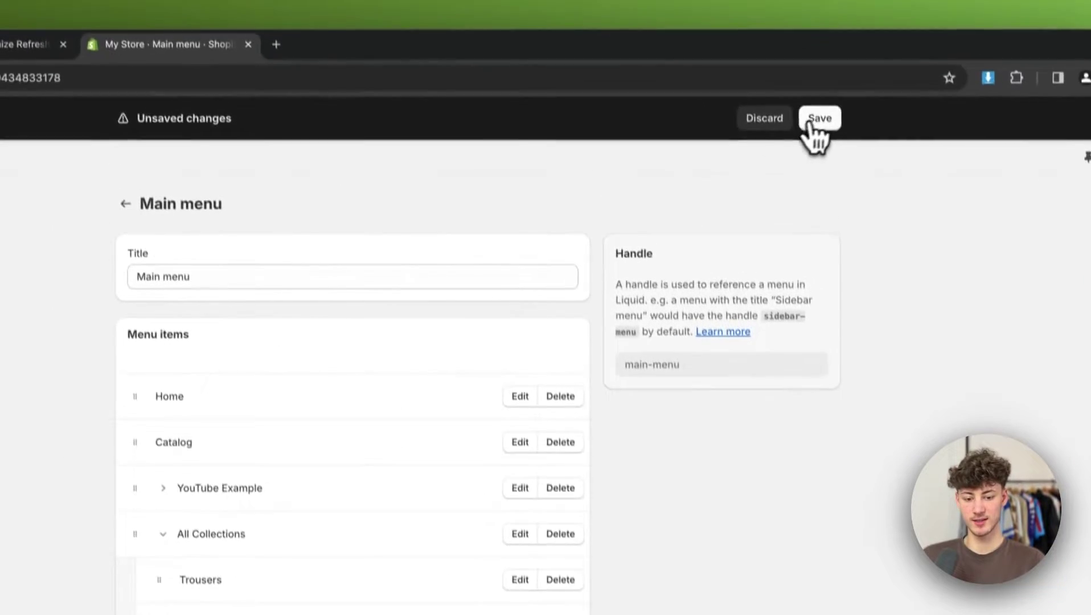
{"action": "left_click", "coordinate": [818, 117]}
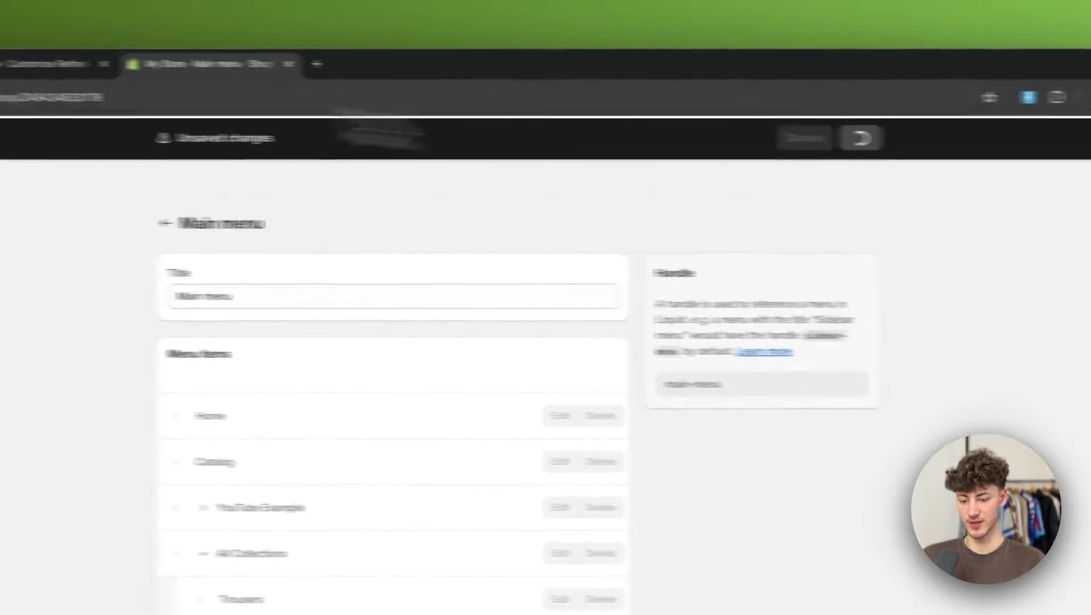
- Save the header changes in the theme editor and check the Test menu link in the preview, returning to the home page
{"action": "left_click", "coordinate": [40, 64]}
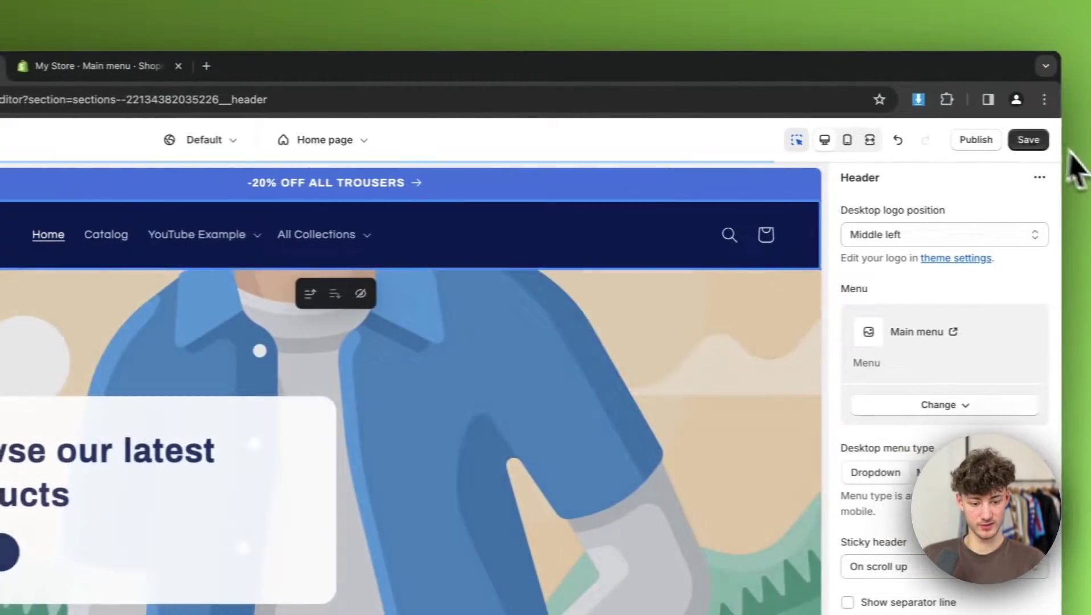
{"action": "left_click", "coordinate": [1011, 140]}
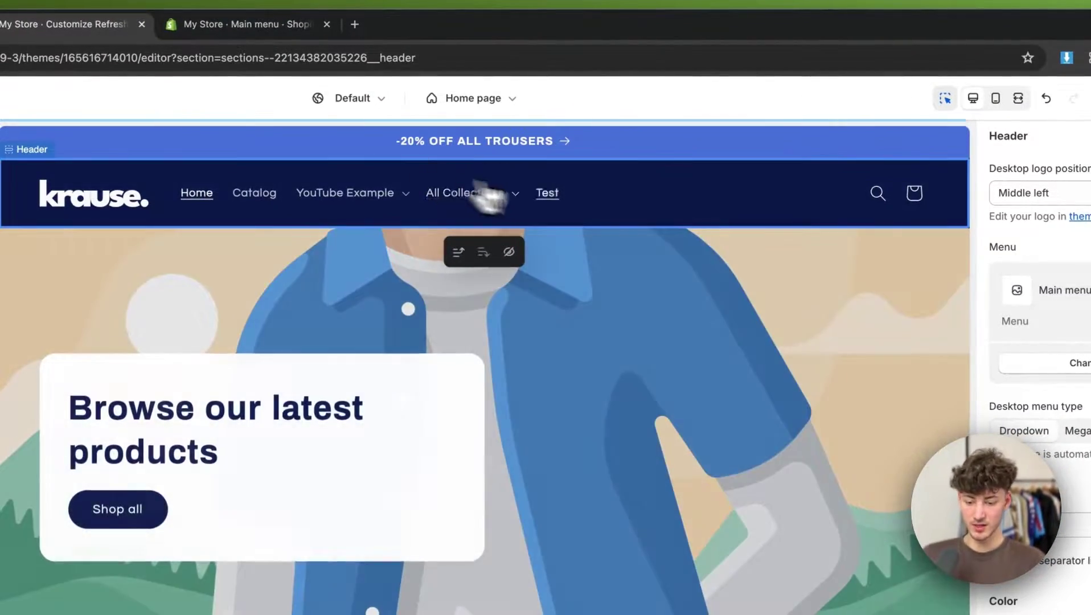
{"action": "left_click", "coordinate": [546, 197]}
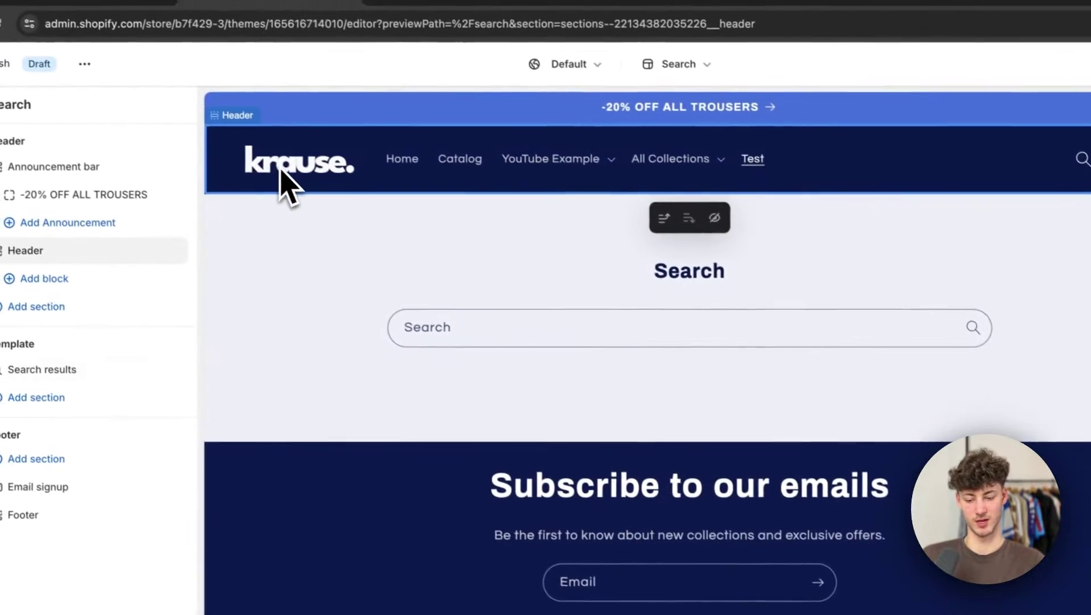
{"action": "left_click", "coordinate": [175, 76]}
{"action": "left_click", "coordinate": [848, 190]}
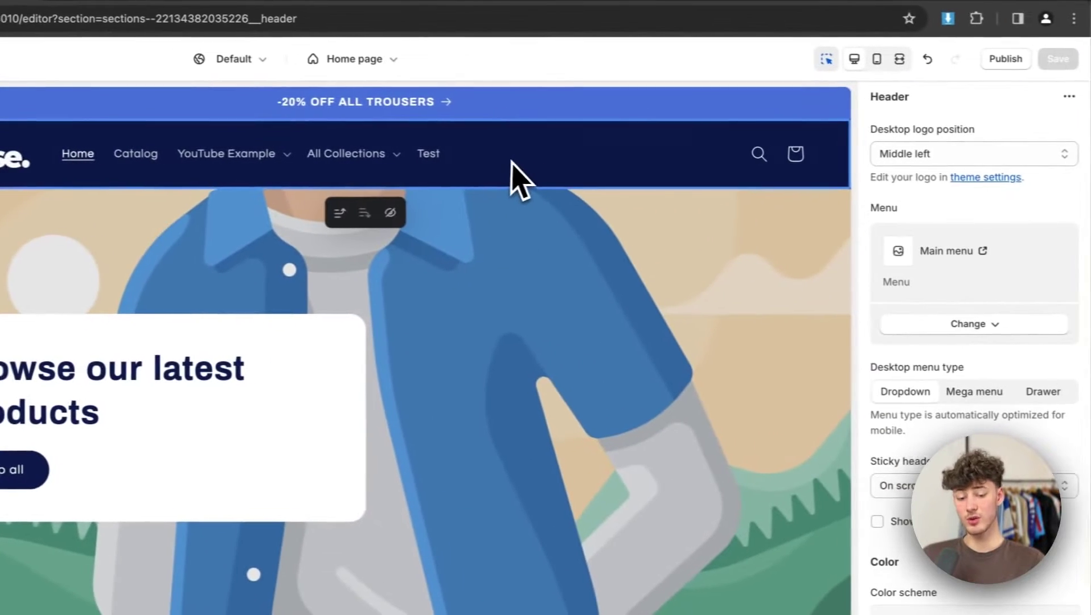
- Try the Mega menu and Drawer desktop menu types, test the drawer in the preview, and restore Dropdown
{"action": "scroll", "coordinate": [911, 438], "scroll_direction": "down", "scroll_amount": 3}
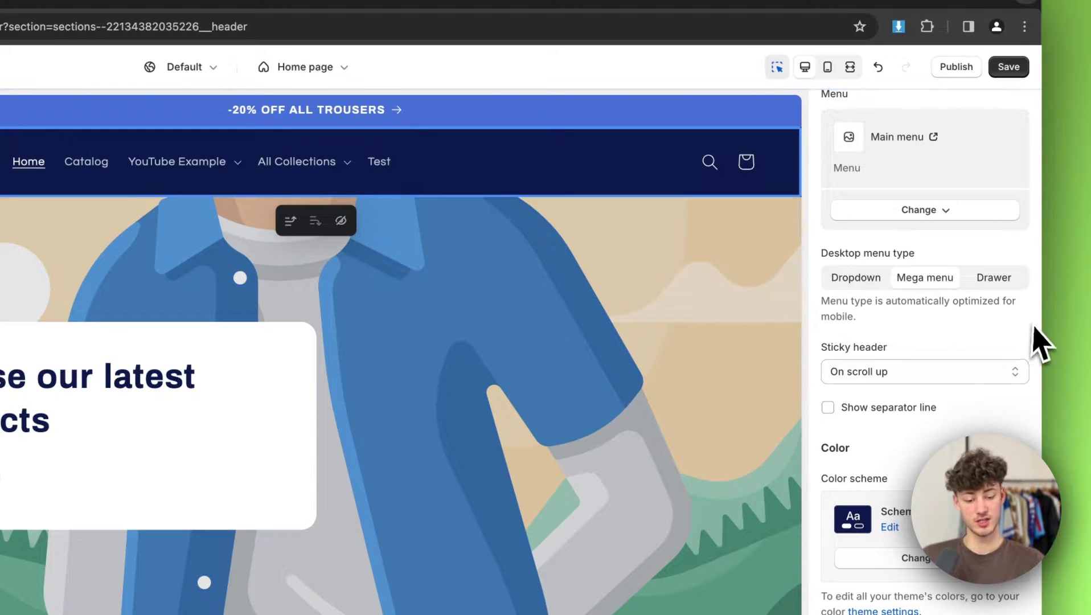
{"action": "left_click", "coordinate": [995, 279]}
{"action": "left_click", "coordinate": [310, 236]}
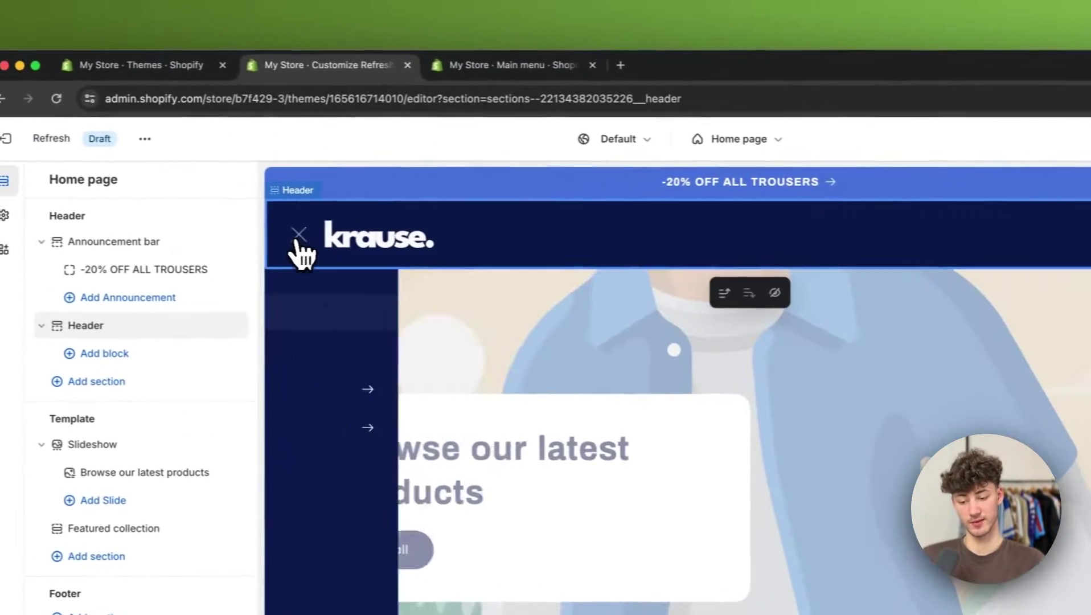
{"action": "left_click", "coordinate": [313, 235]}
{"action": "left_click", "coordinate": [925, 231]}
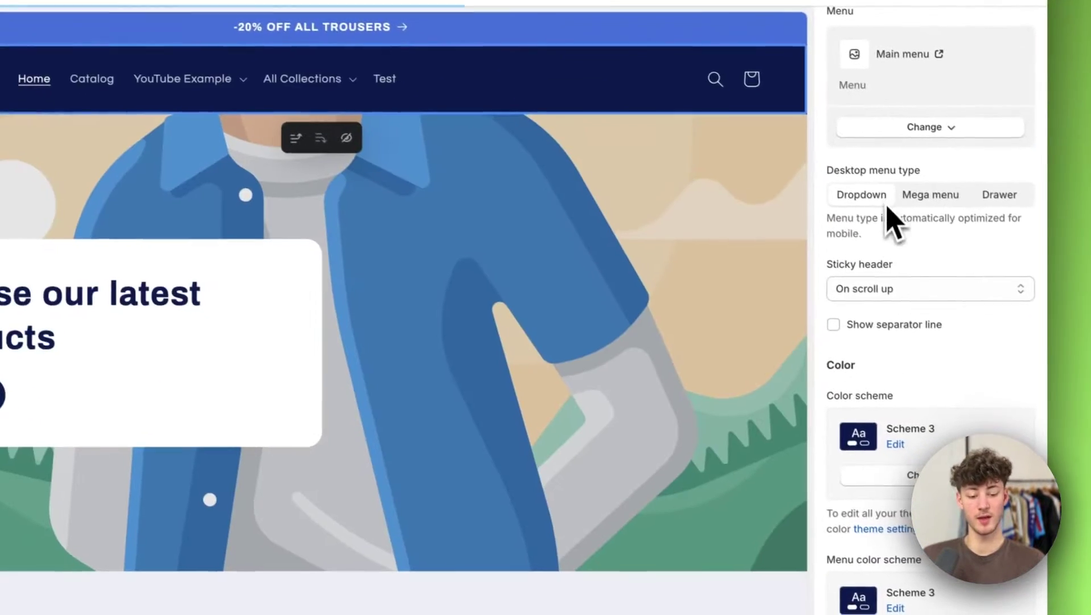
- Try the Always option for the sticky header, test it by moving through the preview, and restore On scroll up
{"action": "left_click_drag", "start_coordinate": [829, 261], "coordinate": [877, 267]}
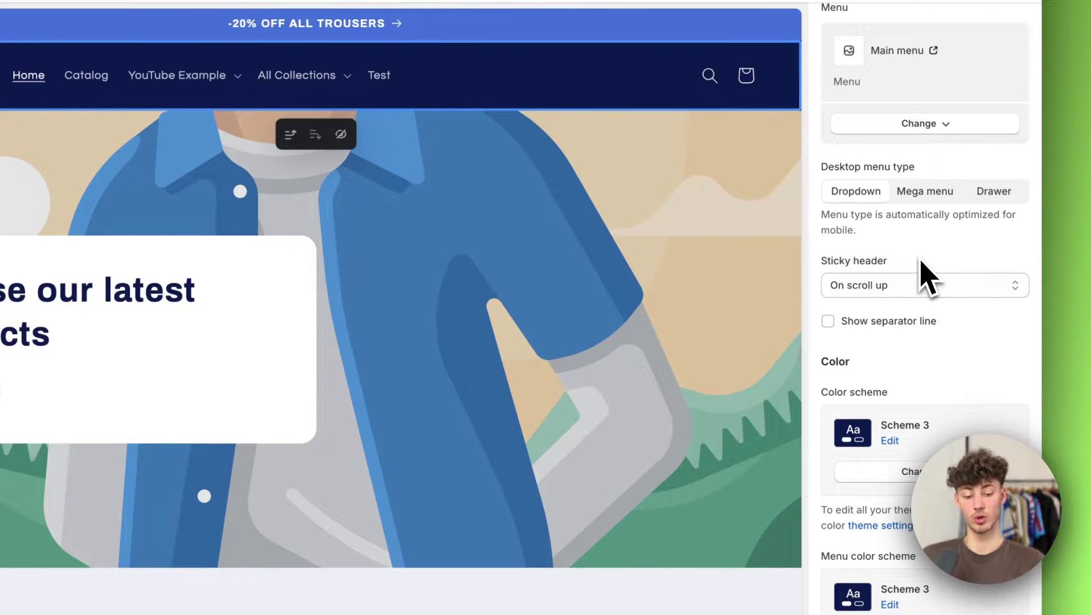
{"action": "scroll", "coordinate": [921, 260], "scroll_direction": "down", "scroll_amount": 2}
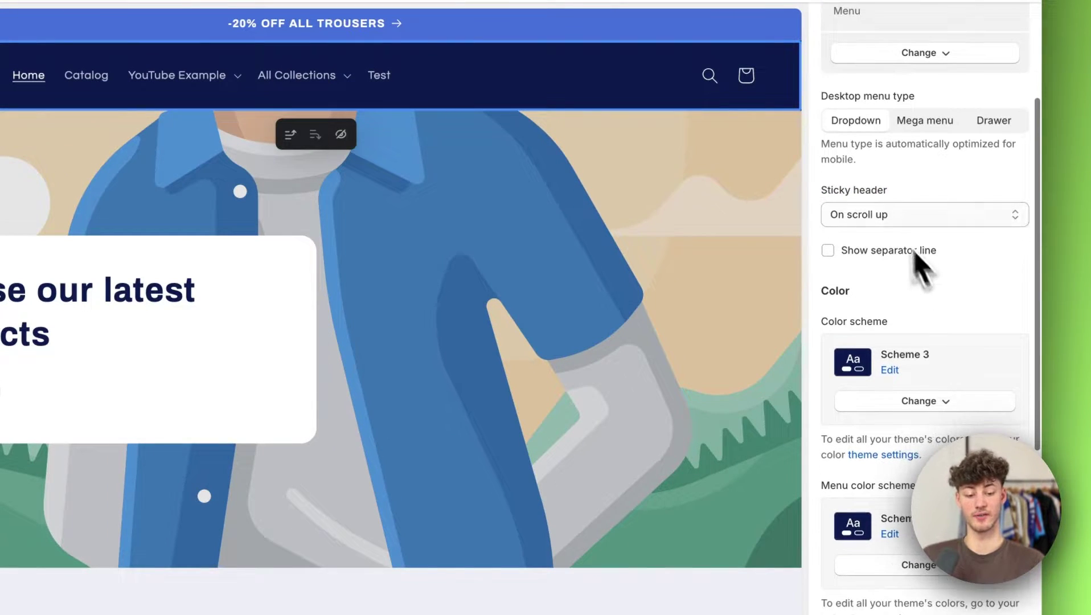
{"action": "left_click", "coordinate": [921, 217]}
{"action": "scroll", "coordinate": [519, 455], "scroll_direction": "down", "scroll_amount": 10}
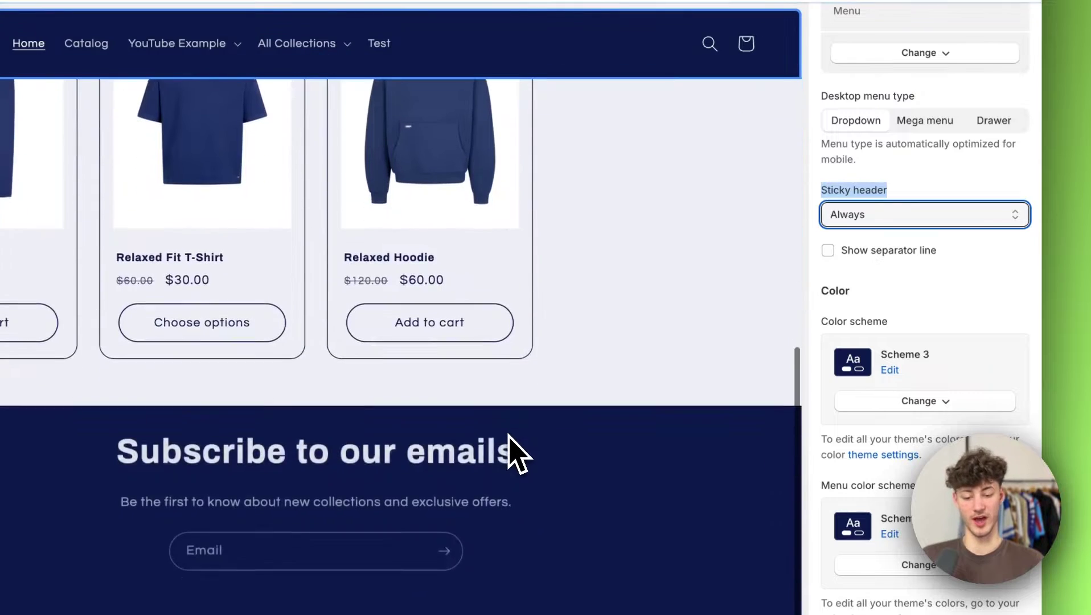
{"action": "scroll", "coordinate": [514, 455], "scroll_direction": "up", "scroll_amount": 4}
{"action": "scroll", "coordinate": [512, 454], "scroll_direction": "up", "scroll_amount": 5}
{"action": "scroll", "coordinate": [984, 282], "scroll_direction": "down", "scroll_amount": 1}
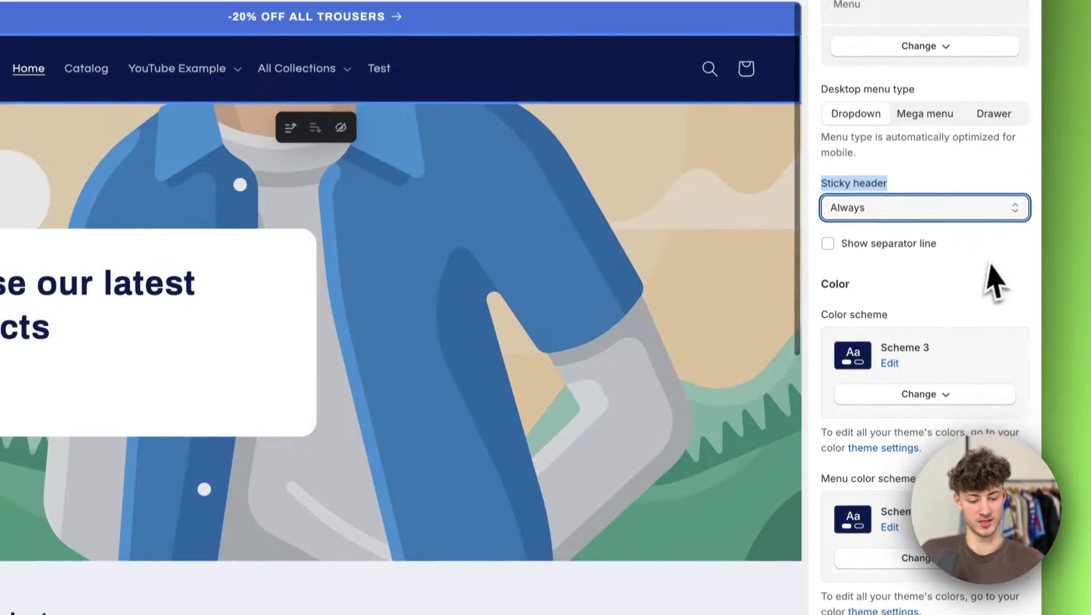
{"action": "left_click", "coordinate": [917, 194]}
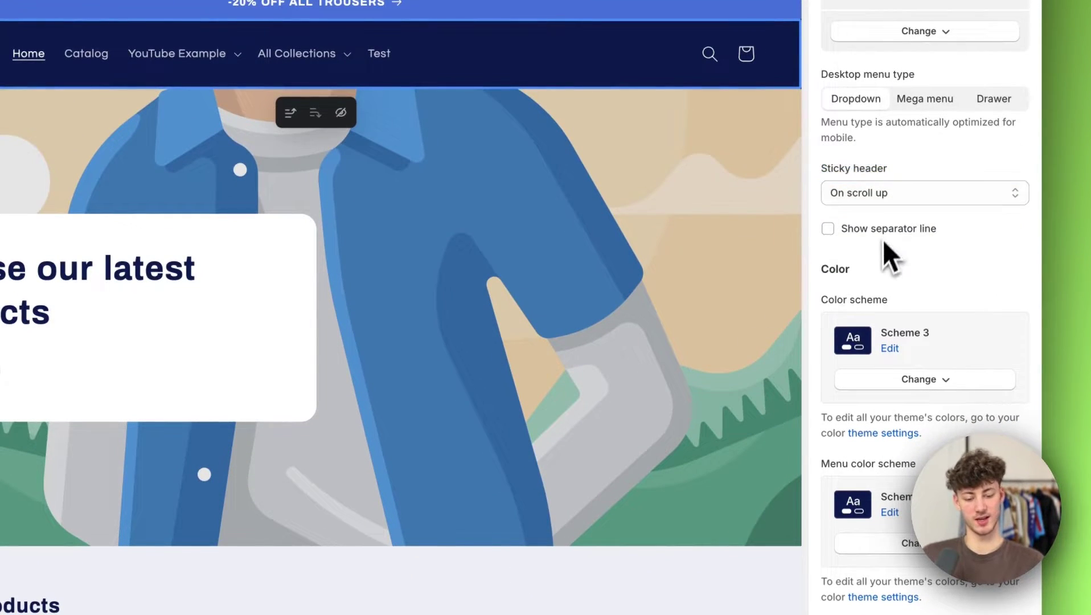
{"action": "scroll", "coordinate": [998, 381], "scroll_direction": "down", "scroll_amount": 5}
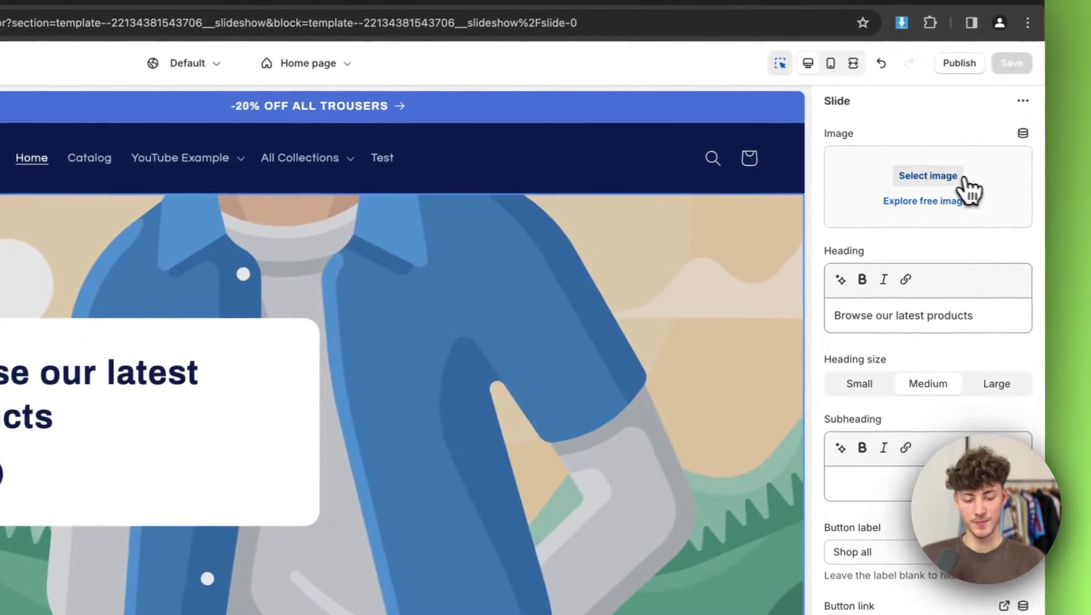
- Search the free images for "clothing" and use the minimalist-retail-clothing-display photo as the slide's image
{"action": "left_click", "coordinate": [1084, 137]}
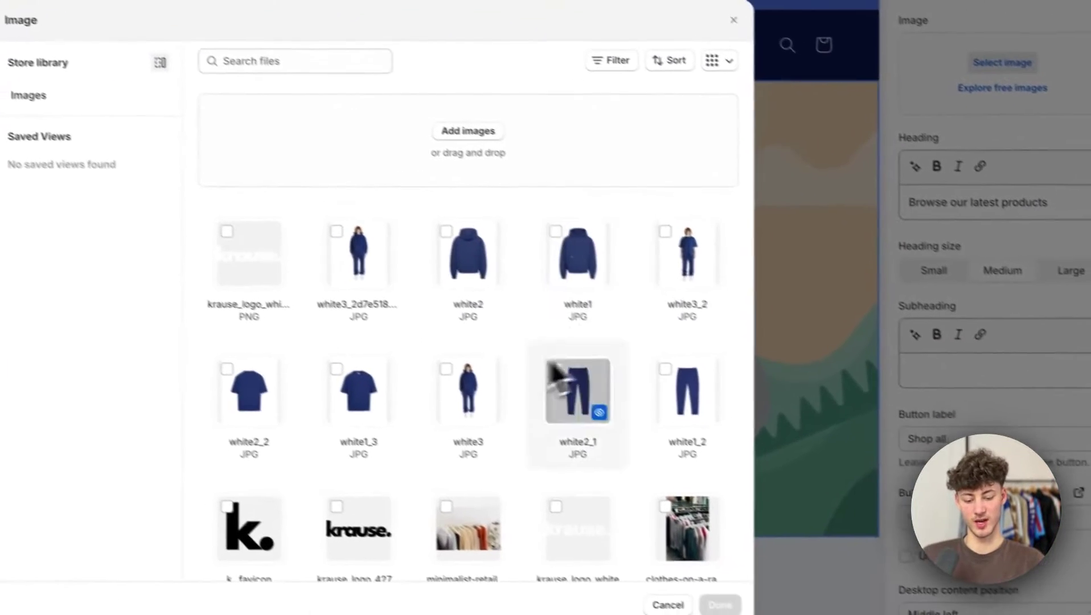
{"action": "key", "text": "Escape"}
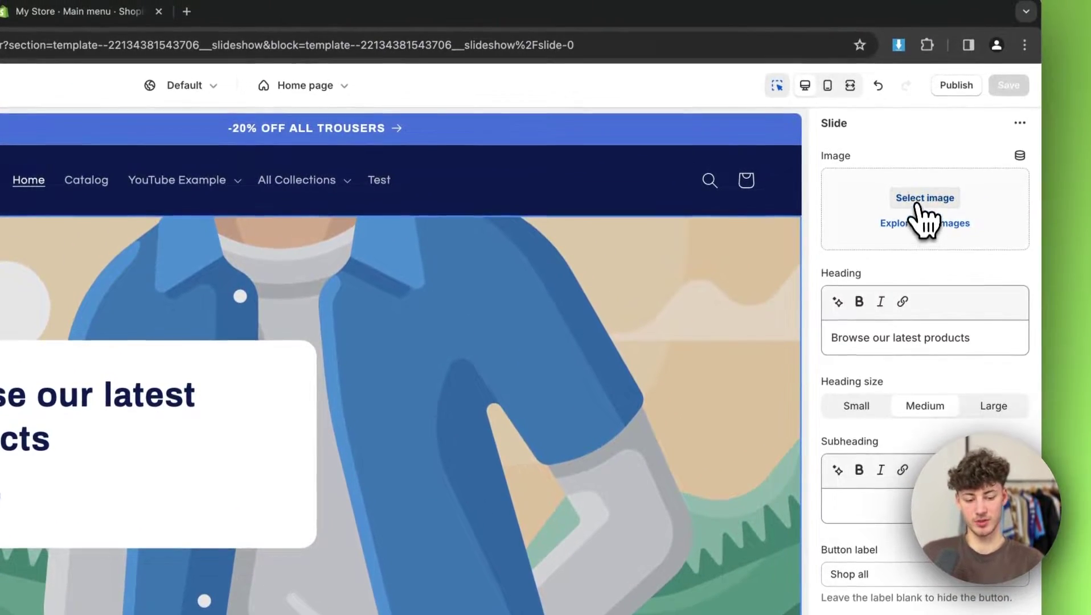
{"action": "left_click", "coordinate": [923, 222]}
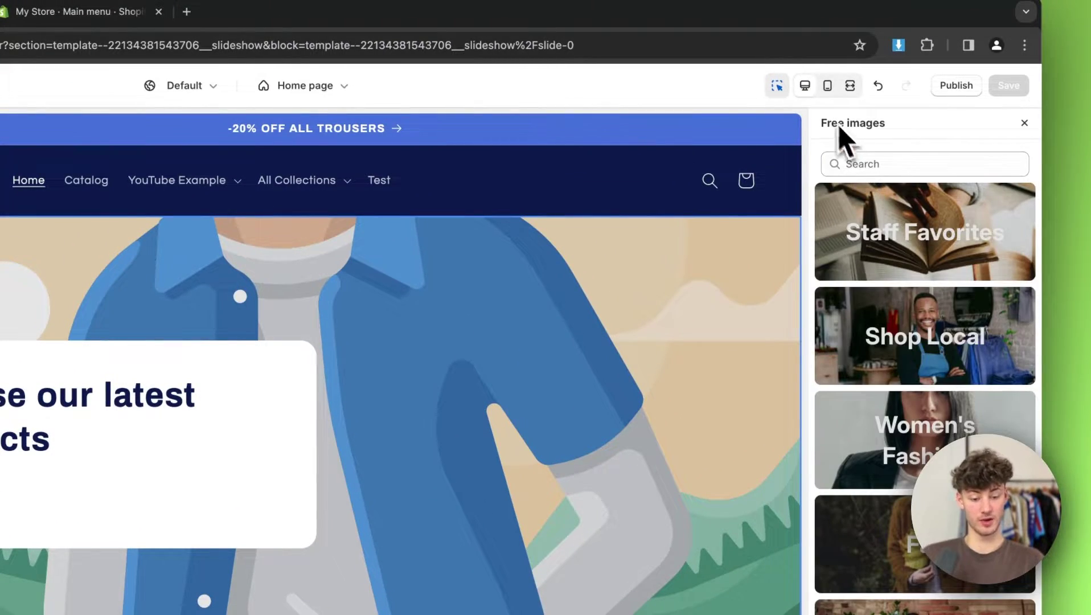
{"action": "type", "text": "clothing"}
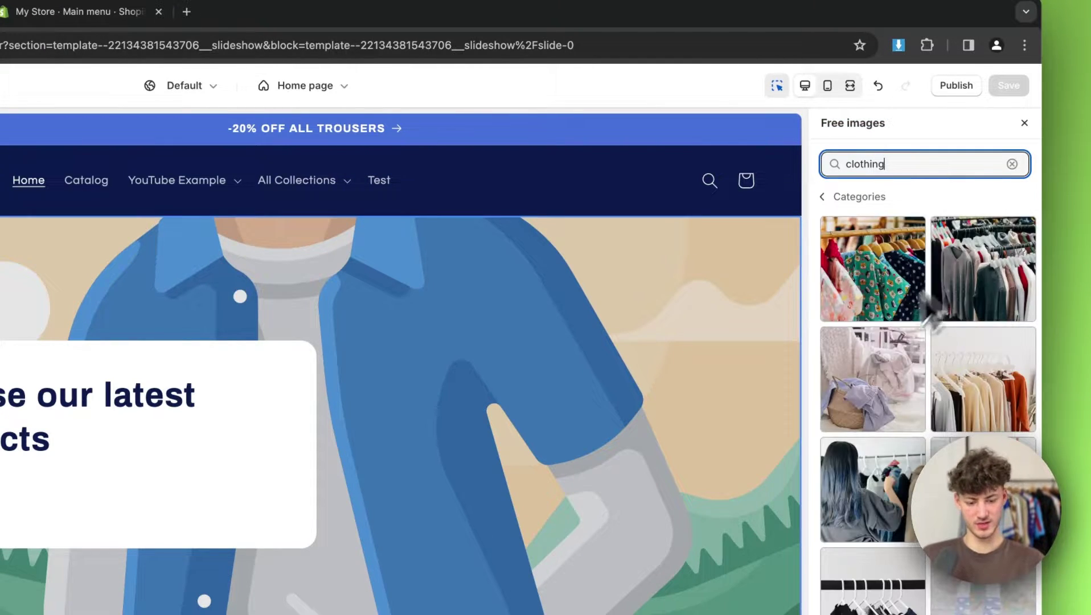
{"action": "left_click", "coordinate": [877, 318]}
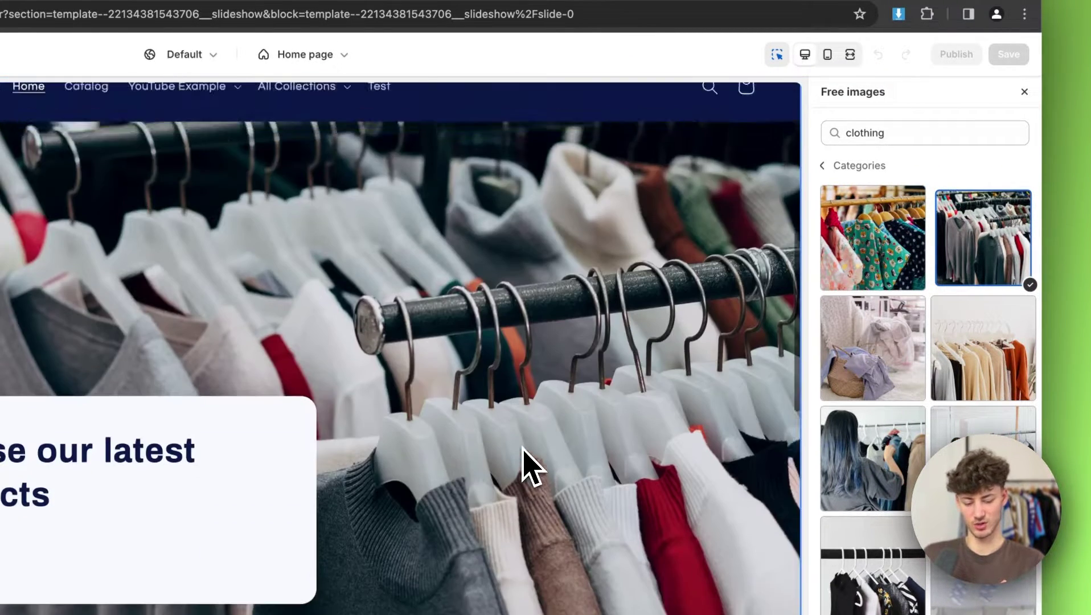
{"action": "scroll", "coordinate": [528, 464], "scroll_direction": "down", "scroll_amount": 2}
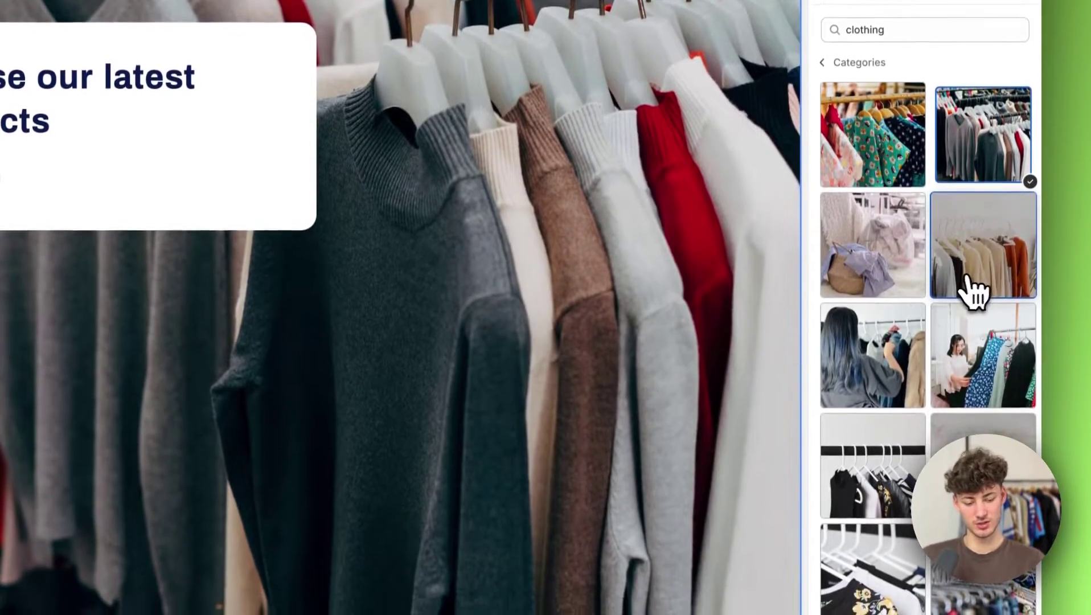
{"action": "left_click", "coordinate": [967, 374]}
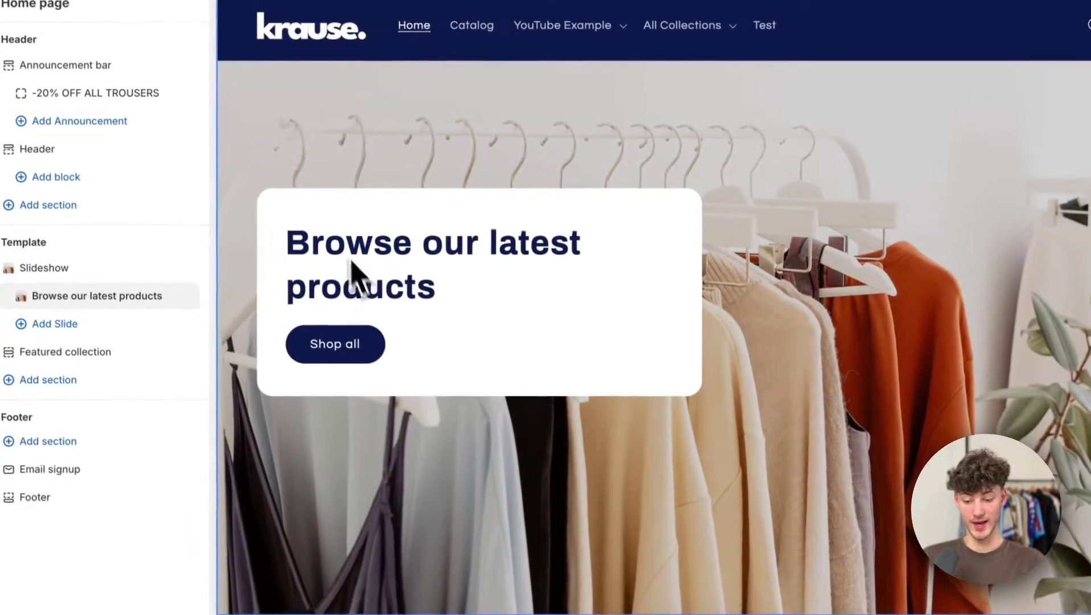
- Change the slide's heading to "Shop our newest Products."
{"action": "double_click", "coordinate": [309, 319]}
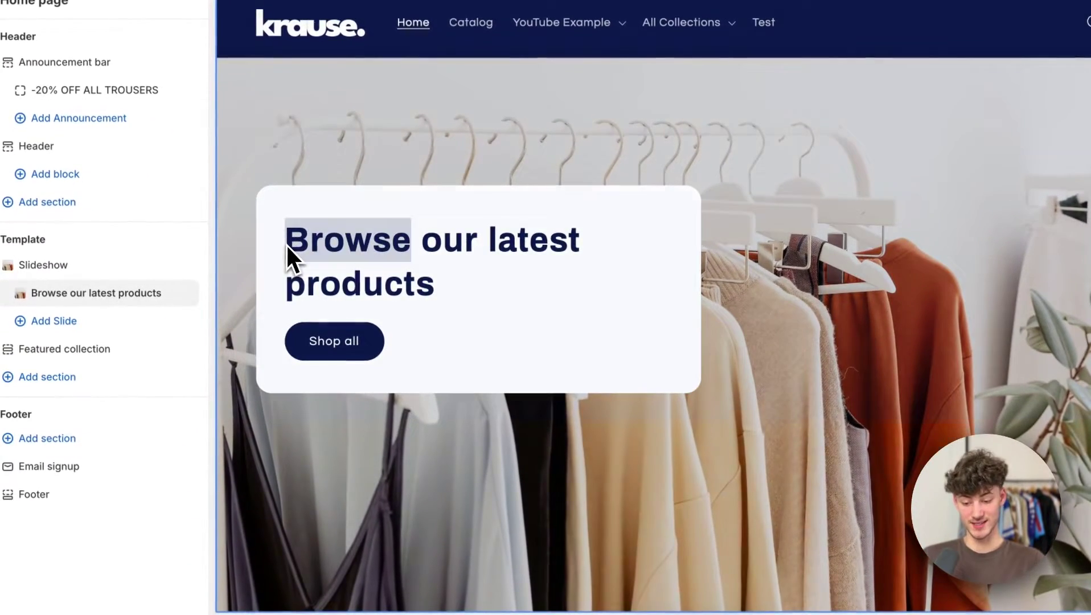
{"action": "triple_click", "coordinate": [345, 272]}
{"action": "left_click", "coordinate": [419, 273]}
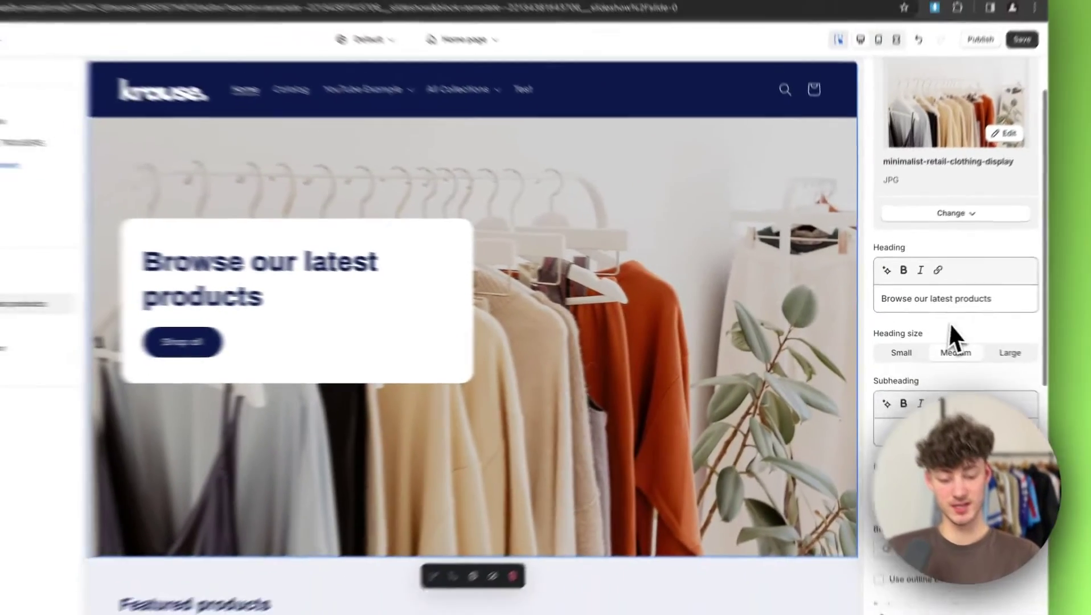
{"action": "scroll", "coordinate": [932, 257], "scroll_direction": "down", "scroll_amount": 1}
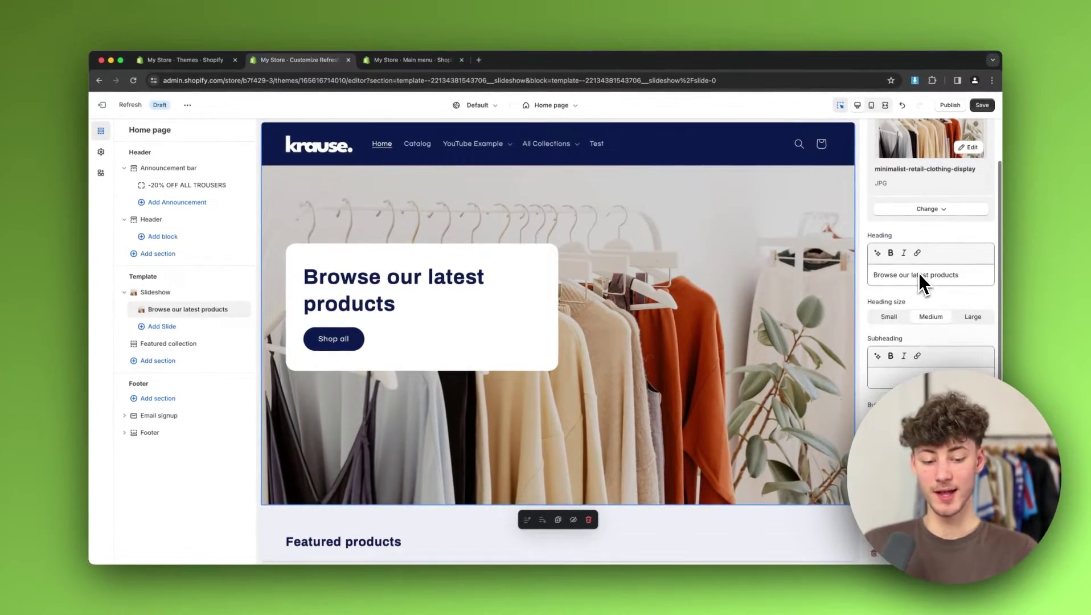
{"action": "triple_click", "coordinate": [905, 275]}
{"action": "type", "text": "Shop our newes"}
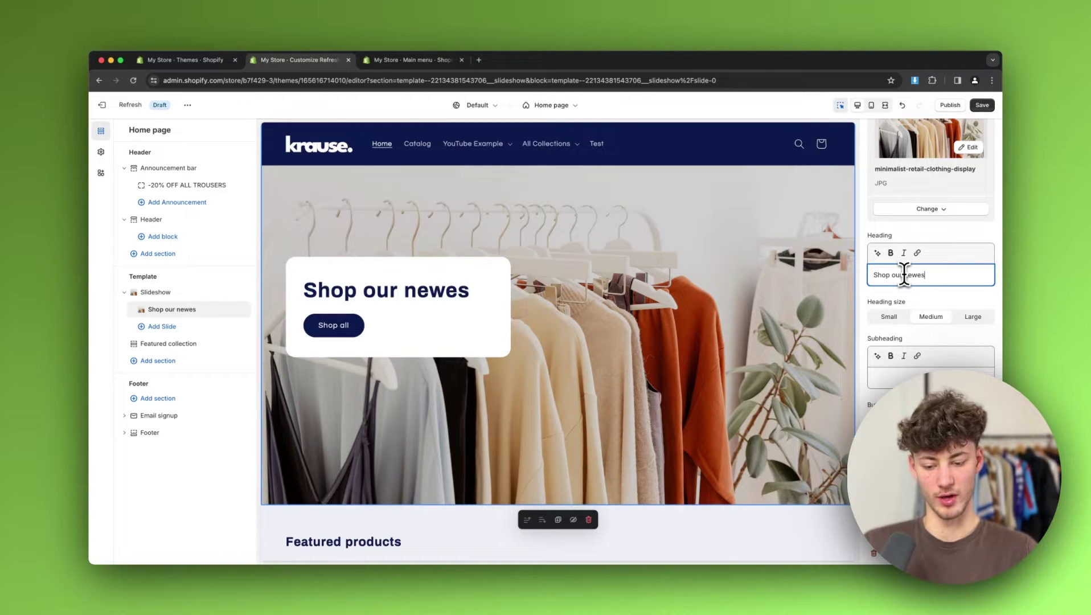
{"action": "type", "text": "t Products."}
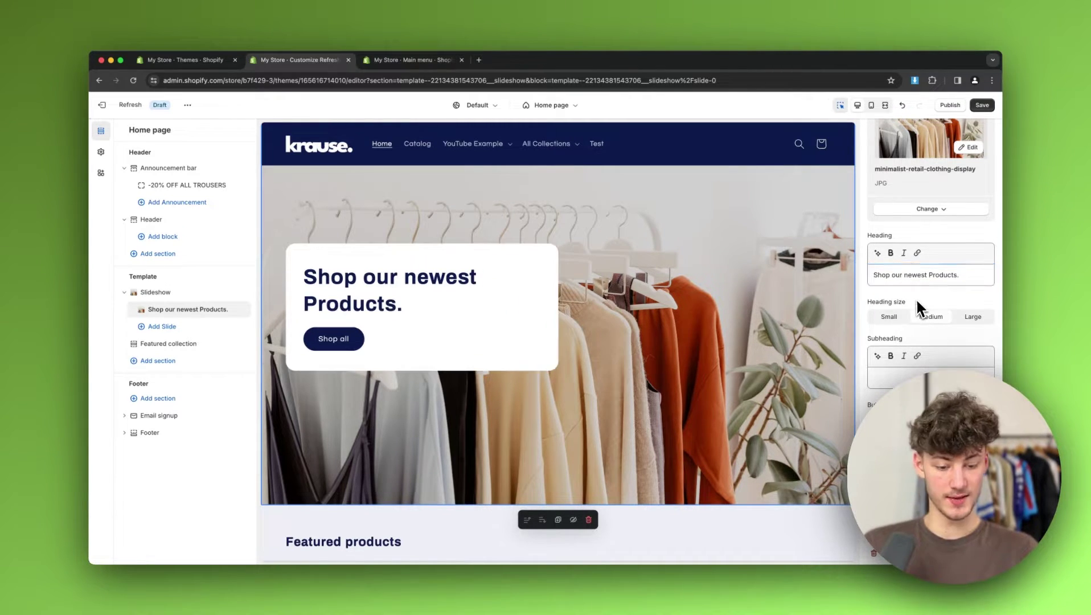
- Give the slide the subheading "fsaasdfassd" and change its button label to "Shop."
{"action": "scroll", "coordinate": [921, 311], "scroll_direction": "down", "scroll_amount": 1}
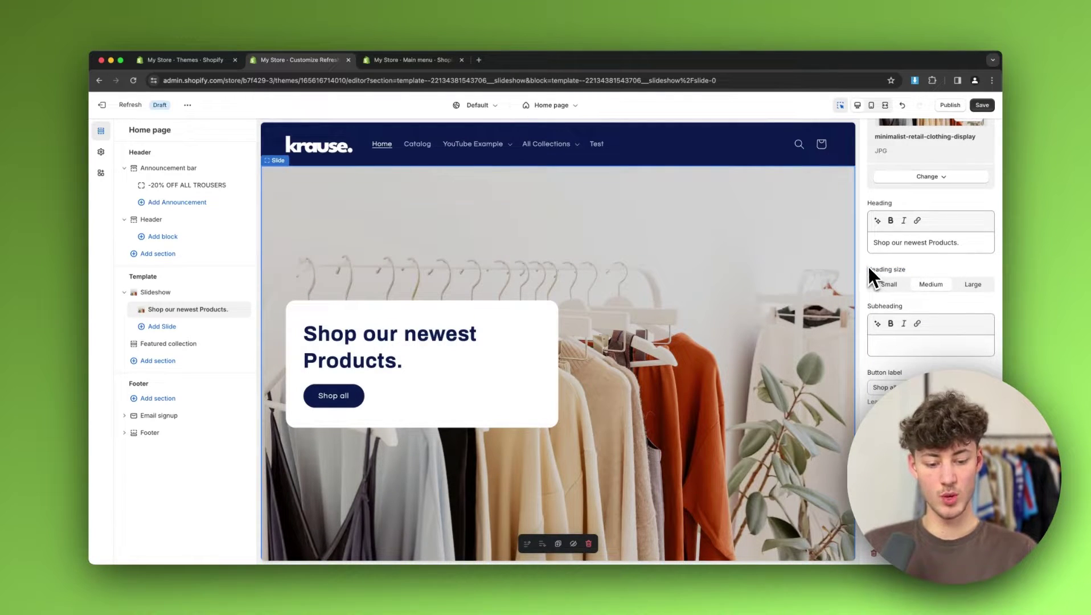
{"action": "left_click_drag", "start_coordinate": [868, 268], "coordinate": [930, 273]}
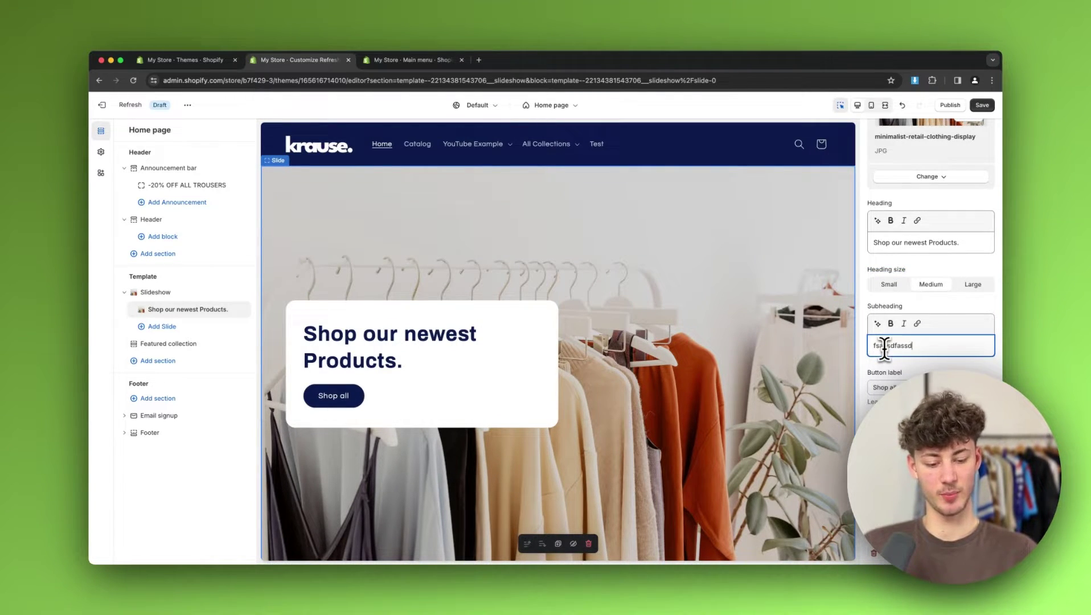
{"action": "scroll", "coordinate": [914, 373], "scroll_direction": "down", "scroll_amount": 2}
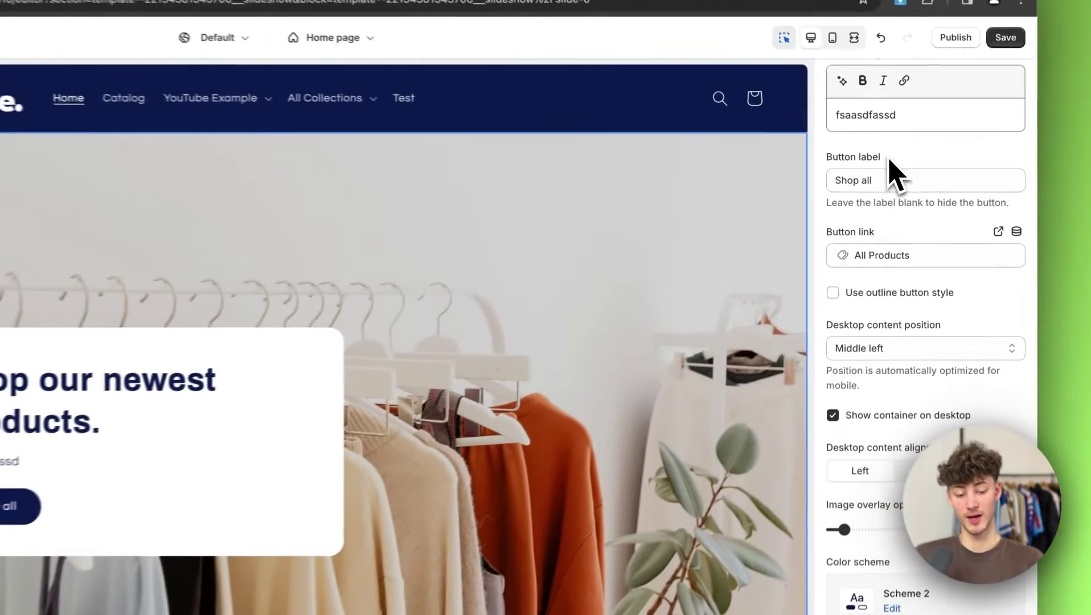
{"action": "double_click", "coordinate": [890, 195]}
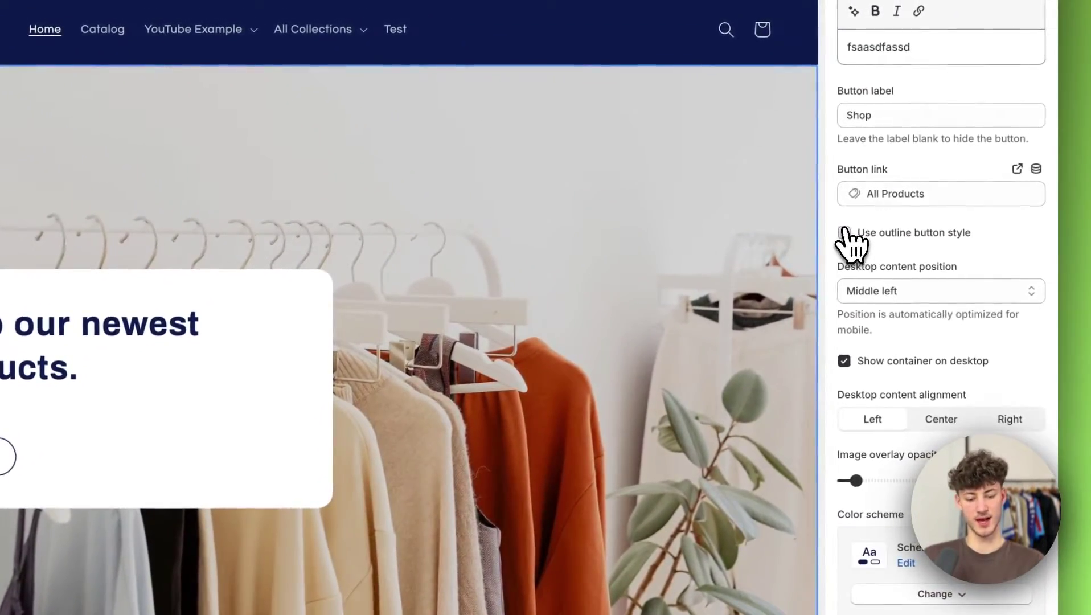
- Turn off the outline style for the slide's button, check the slide in the preview, and save the theme
{"action": "left_click", "coordinate": [843, 232]}
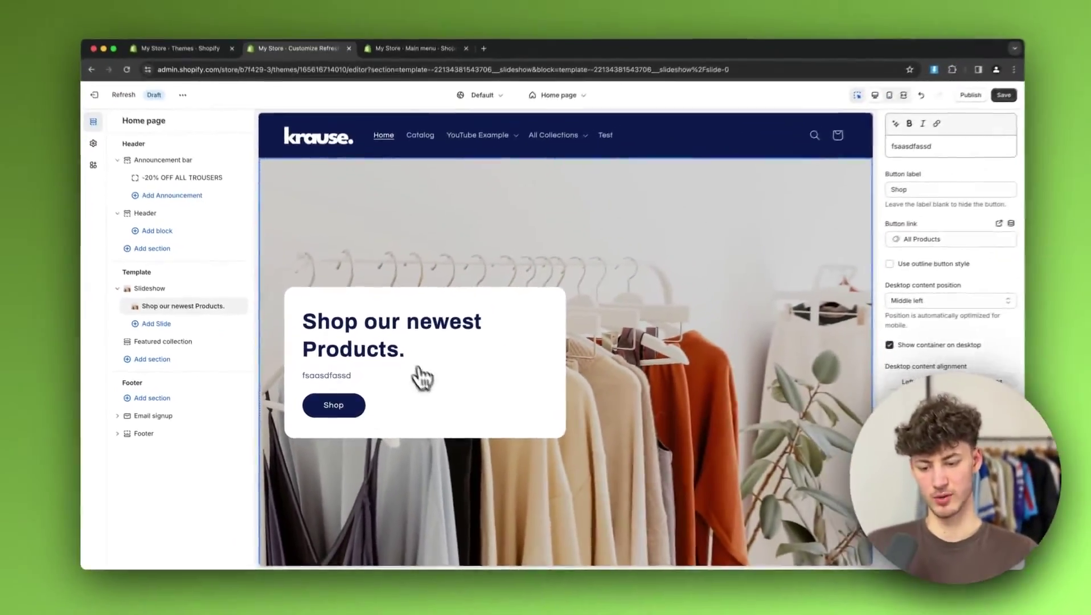
{"action": "scroll", "coordinate": [380, 386], "scroll_direction": "down", "scroll_amount": 3}
{"action": "scroll", "coordinate": [546, 305], "scroll_direction": "up", "scroll_amount": 5}
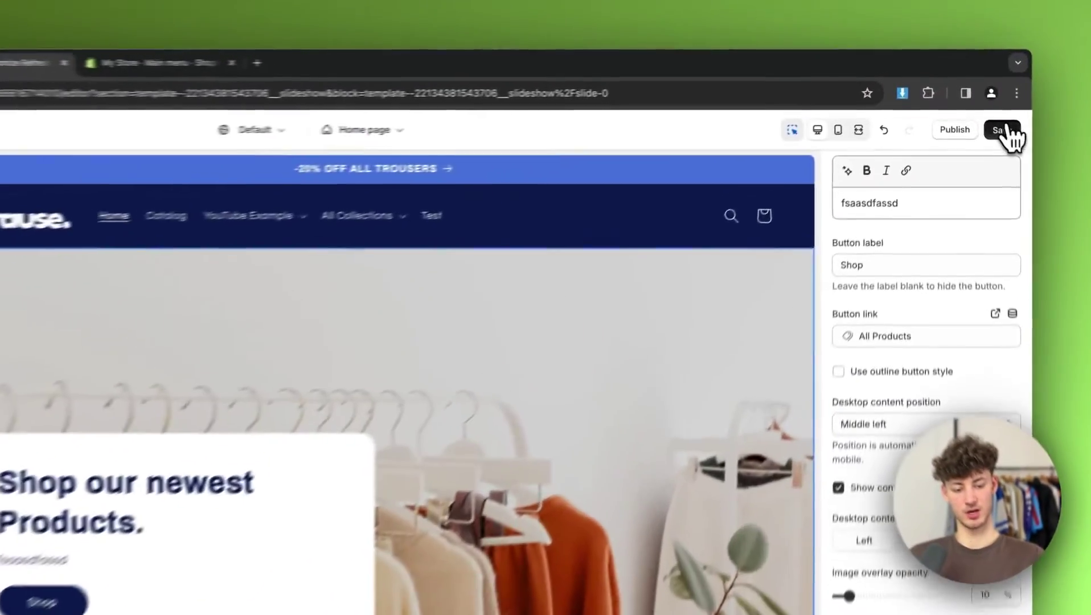
{"action": "left_click", "coordinate": [980, 105]}
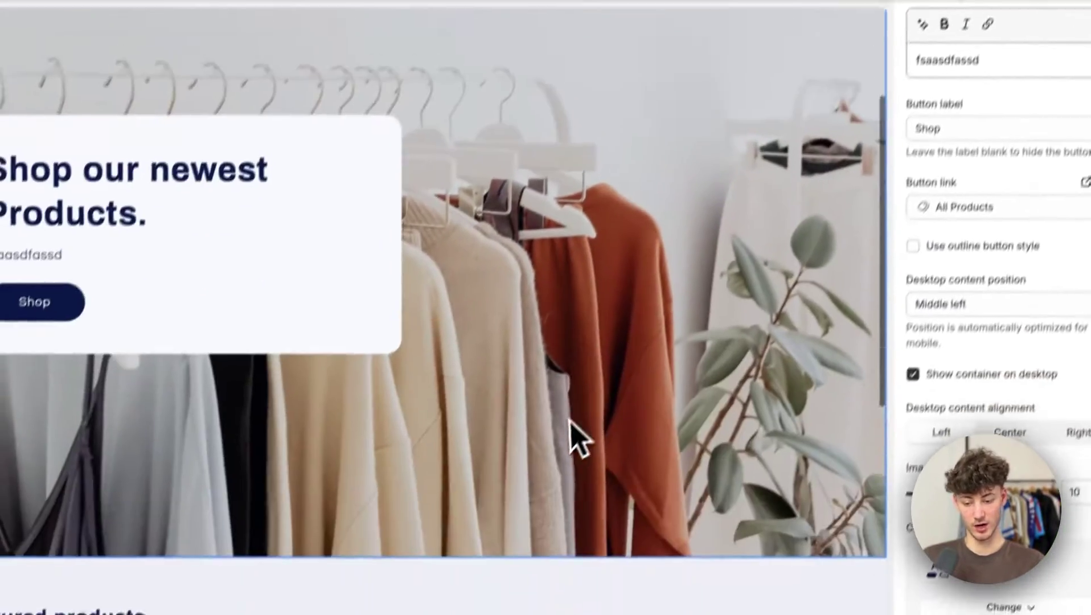
- Remove the Featured collection section from the home page template
{"action": "scroll", "coordinate": [575, 439], "scroll_direction": "down", "scroll_amount": 5}
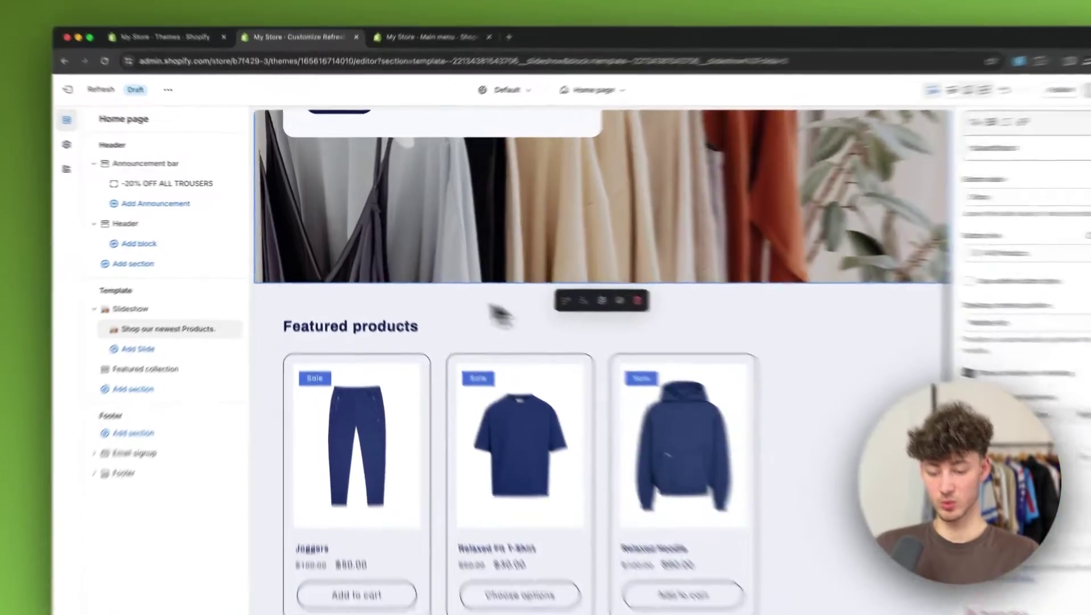
{"action": "left_click", "coordinate": [500, 315]}
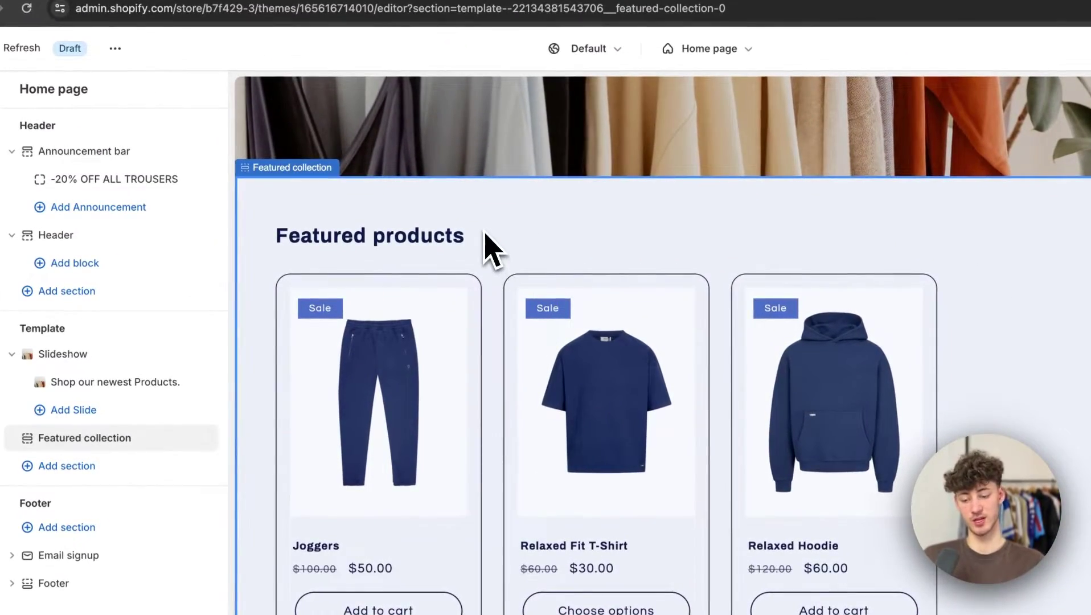
{"action": "scroll", "coordinate": [490, 249], "scroll_direction": "up", "scroll_amount": 5}
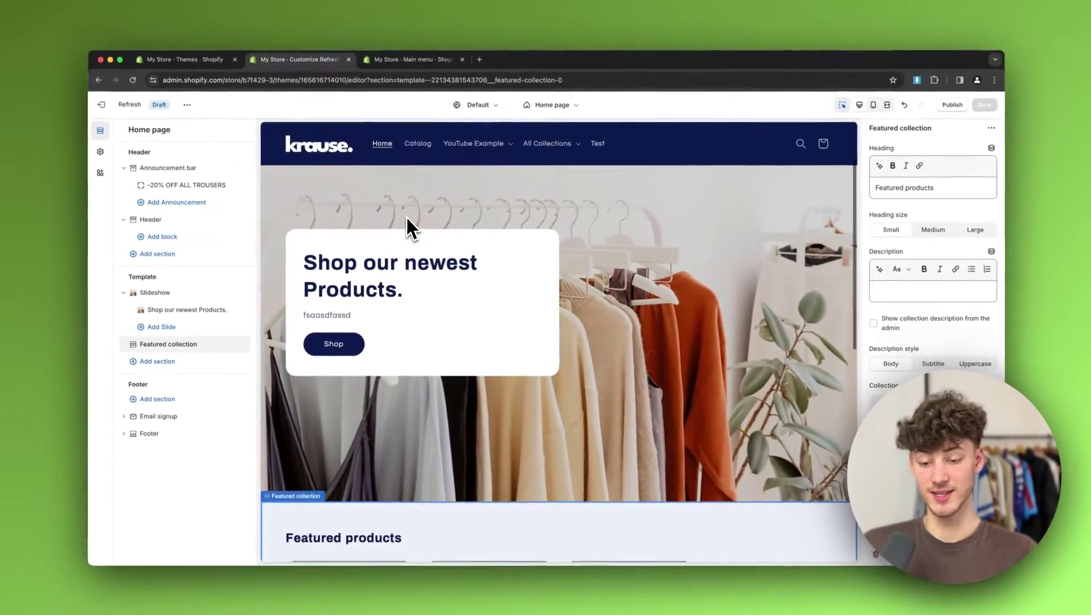
{"action": "scroll", "coordinate": [555, 273], "scroll_direction": "down", "scroll_amount": 5}
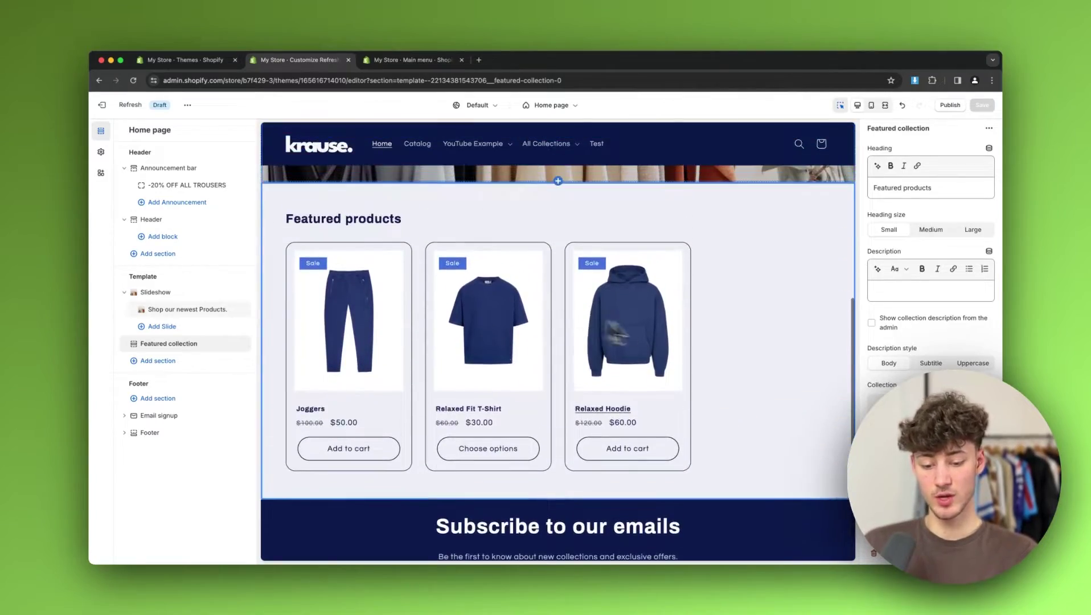
{"action": "left_click_drag", "start_coordinate": [488, 342], "coordinate": [515, 239]}
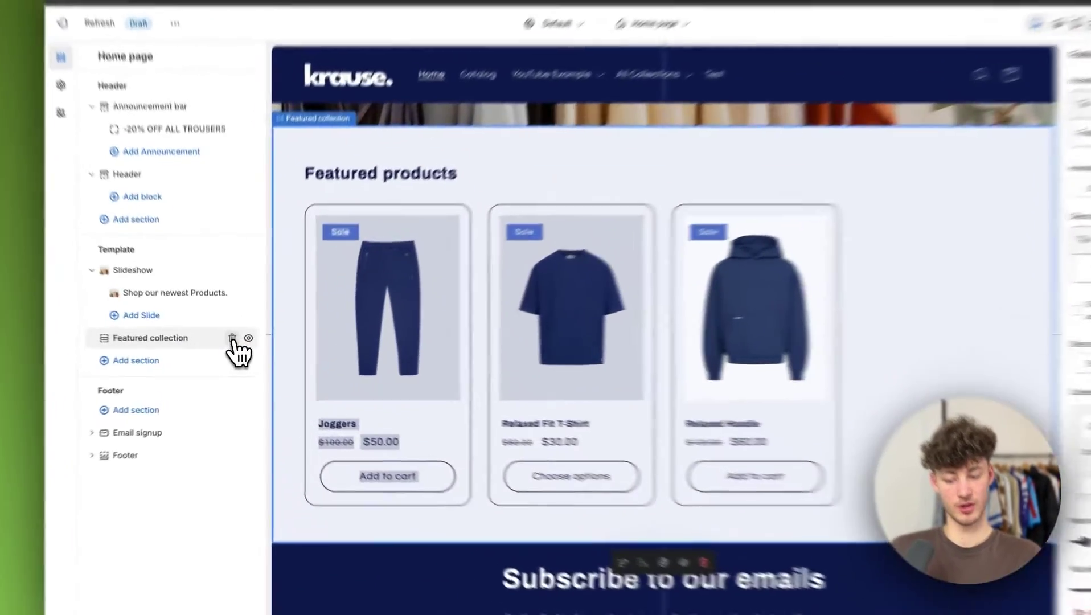
{"action": "left_click", "coordinate": [230, 344]}
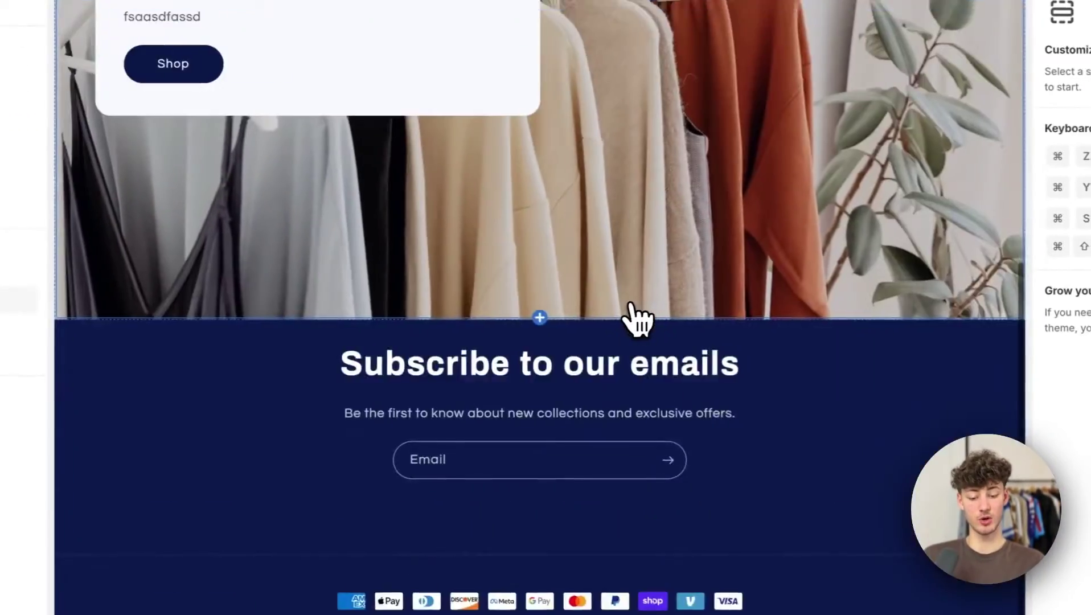
- Try adding an Email signup section below the slideshow and remove it again
{"action": "scroll", "coordinate": [636, 319], "scroll_direction": "up", "scroll_amount": 3}
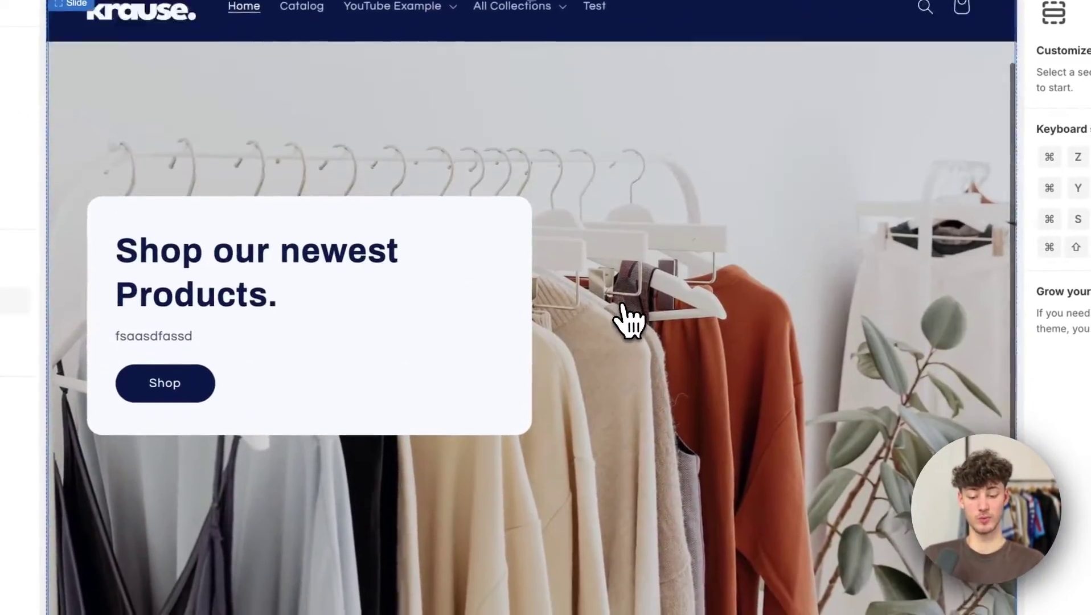
{"action": "scroll", "coordinate": [511, 363], "scroll_direction": "down", "scroll_amount": 2}
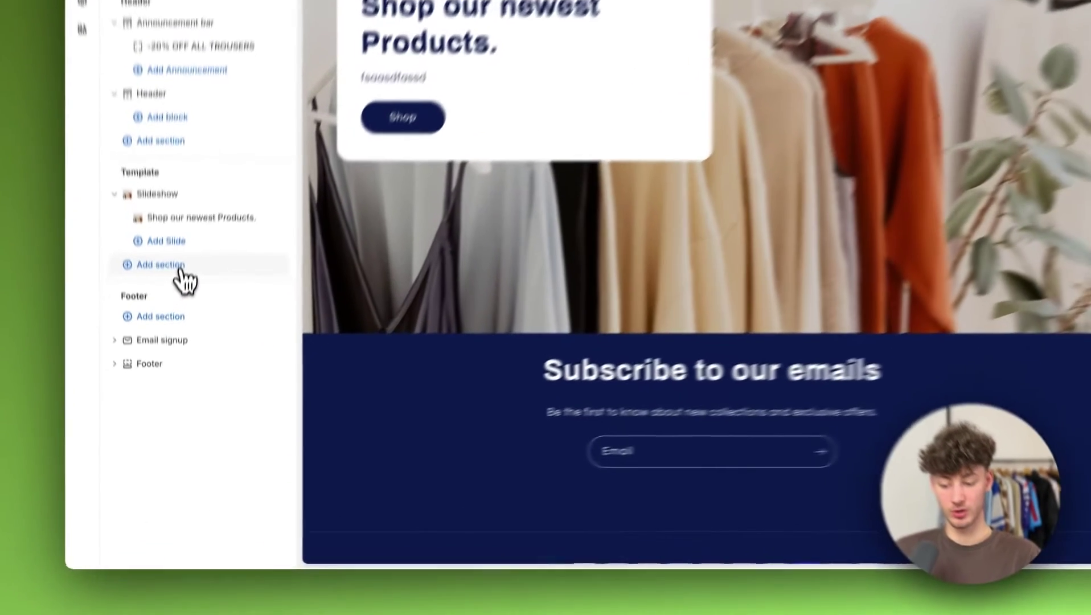
{"action": "left_click", "coordinate": [171, 346]}
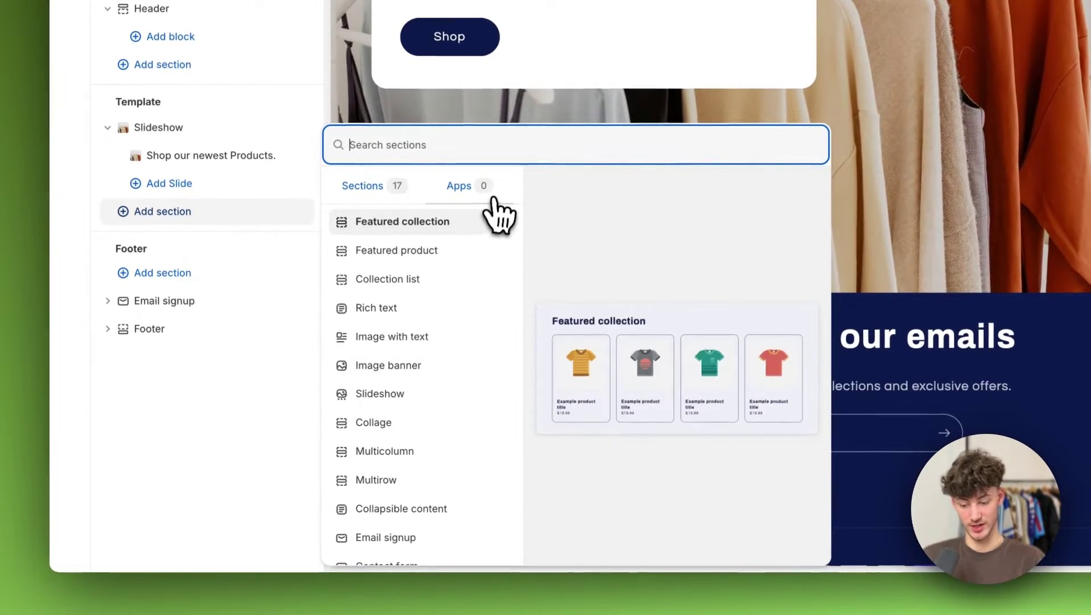
{"action": "scroll", "coordinate": [463, 419], "scroll_direction": "down", "scroll_amount": 3}
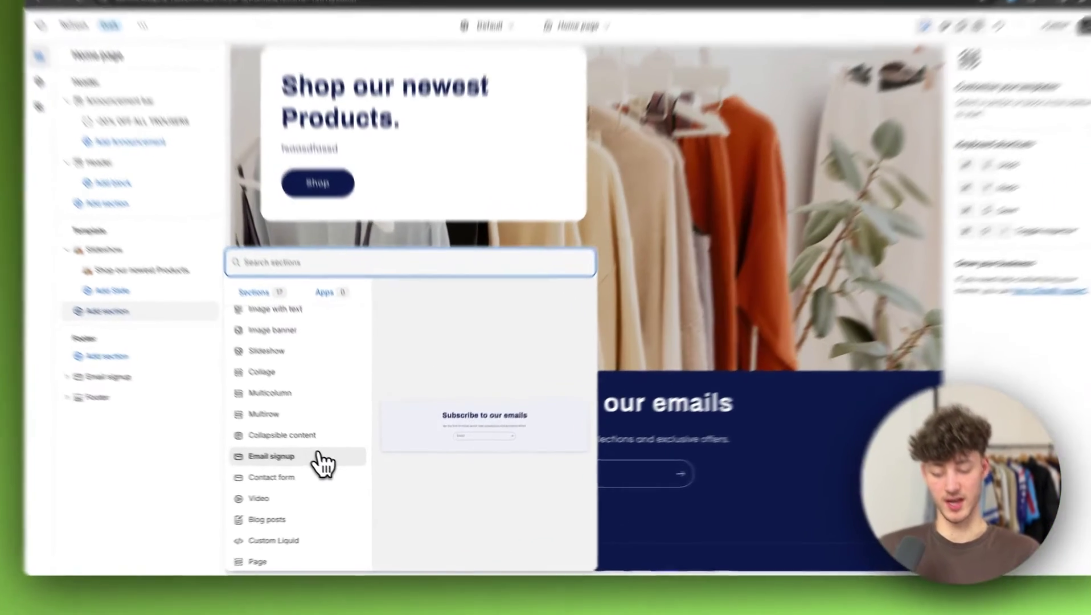
{"action": "left_click", "coordinate": [338, 467]}
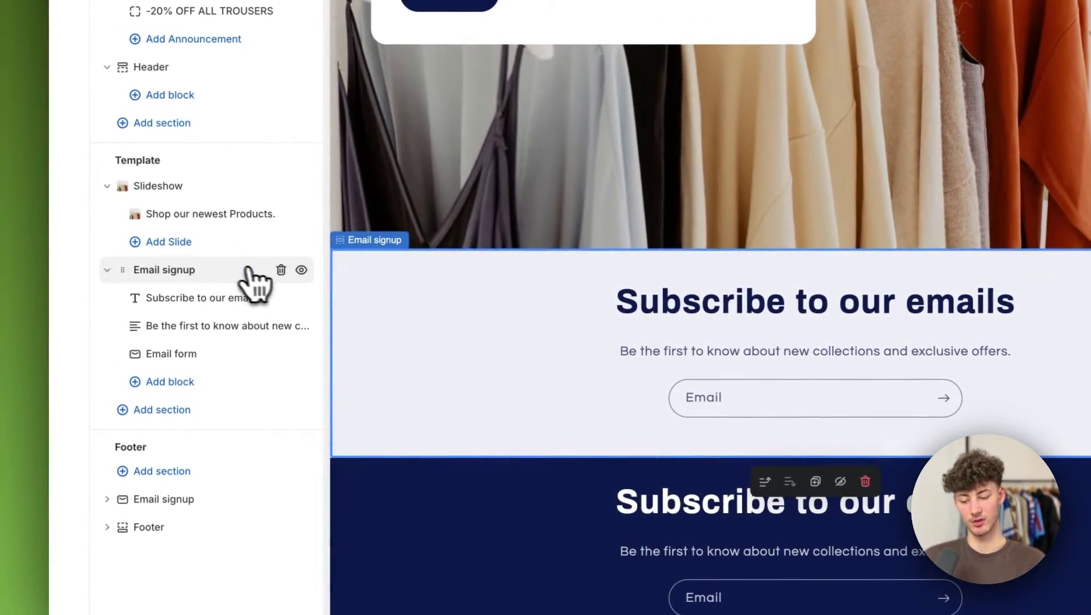
{"action": "left_click", "coordinate": [281, 270]}
- Add a Collection list section below the slideshow in the home page template
{"action": "left_click", "coordinate": [259, 271]}
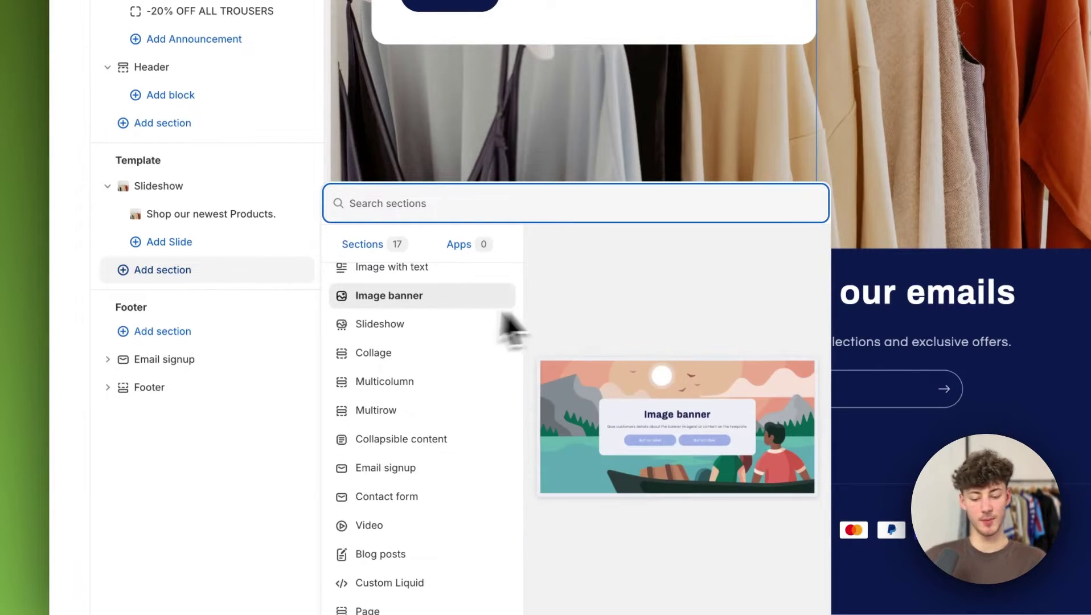
{"action": "scroll", "coordinate": [455, 316], "scroll_direction": "up", "scroll_amount": 3}
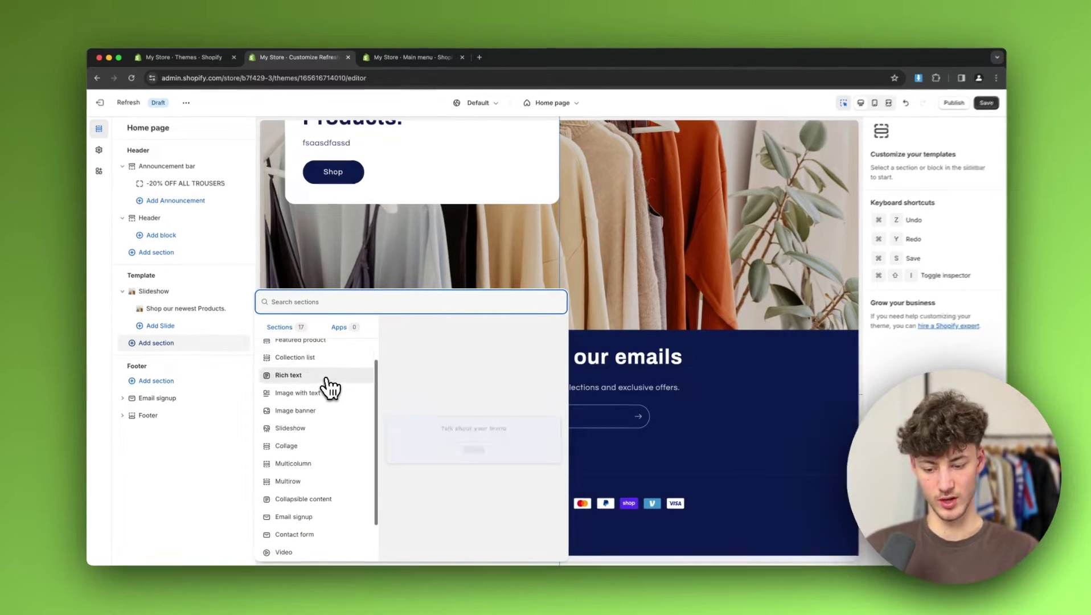
{"action": "left_click", "coordinate": [327, 364]}
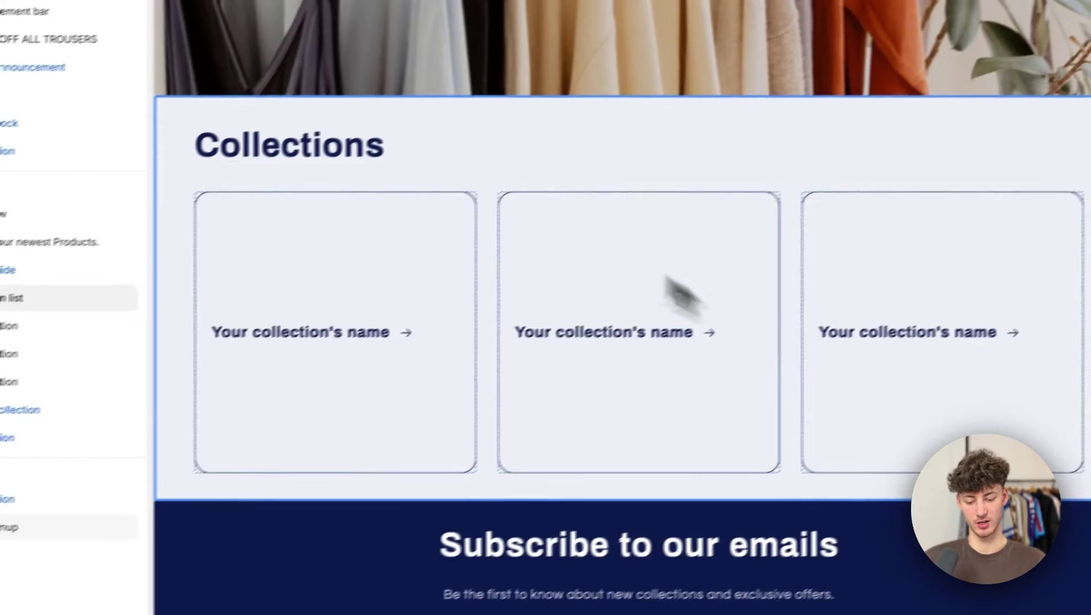
- Assign the Bottoms collection to the collection list's first card and the Tops collection to its second card
{"action": "left_click", "coordinate": [381, 306]}
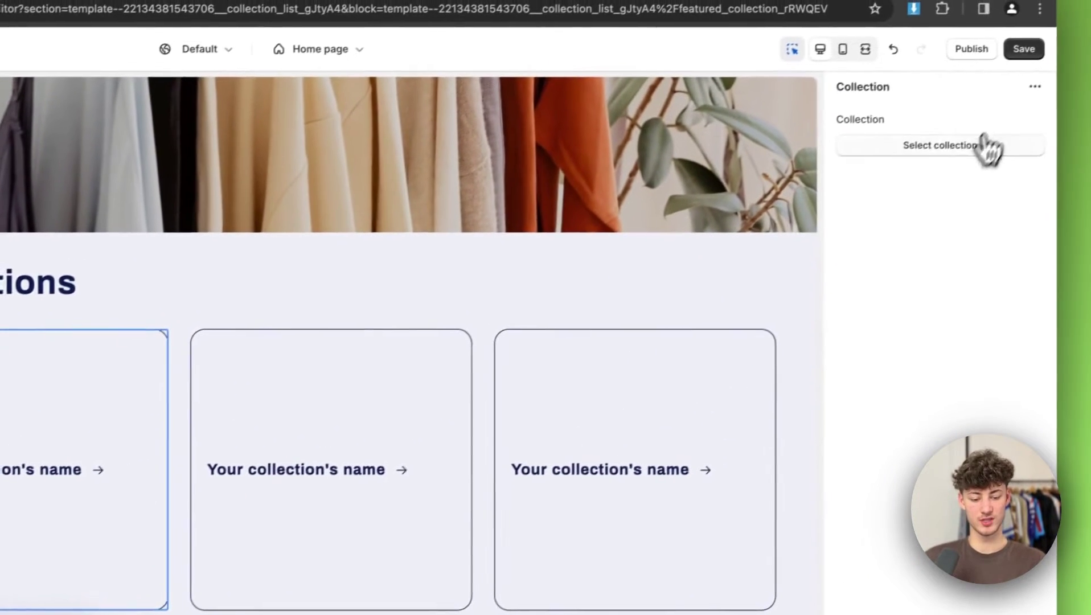
{"action": "left_click", "coordinate": [986, 149]}
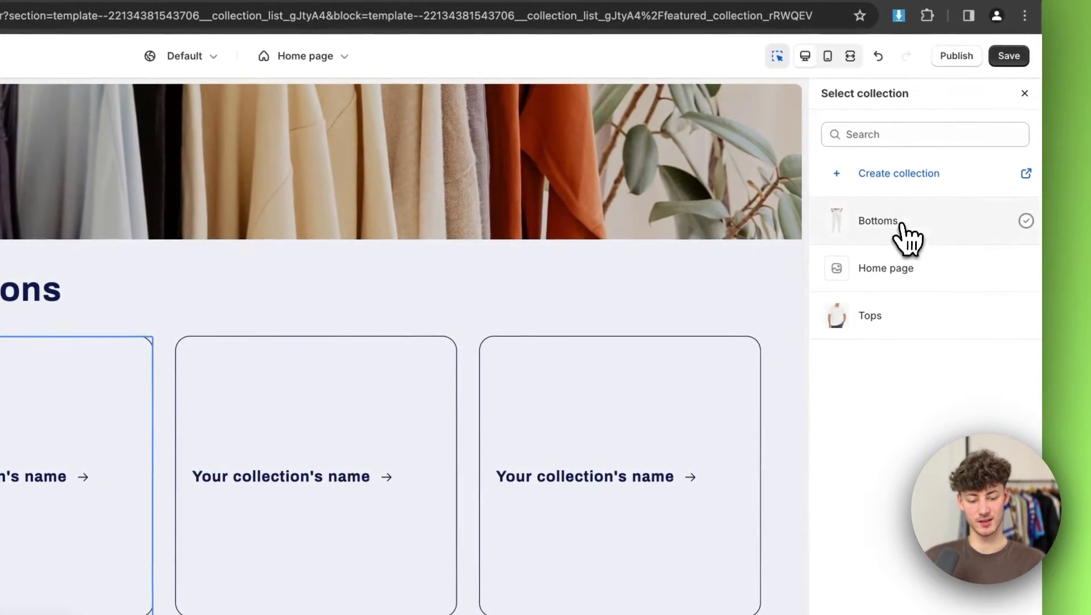
{"action": "left_click", "coordinate": [897, 224]}
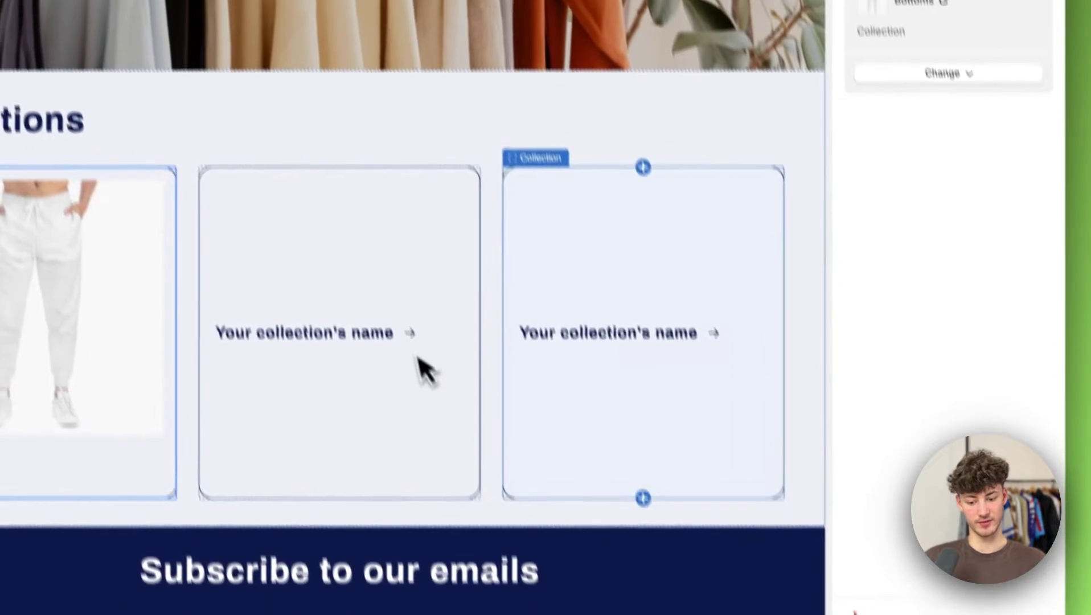
{"action": "left_click", "coordinate": [395, 294]}
{"action": "left_click", "coordinate": [964, 53]}
{"action": "left_click_drag", "start_coordinate": [822, 89], "coordinate": [888, 313]}
{"action": "left_click", "coordinate": [918, 337]}
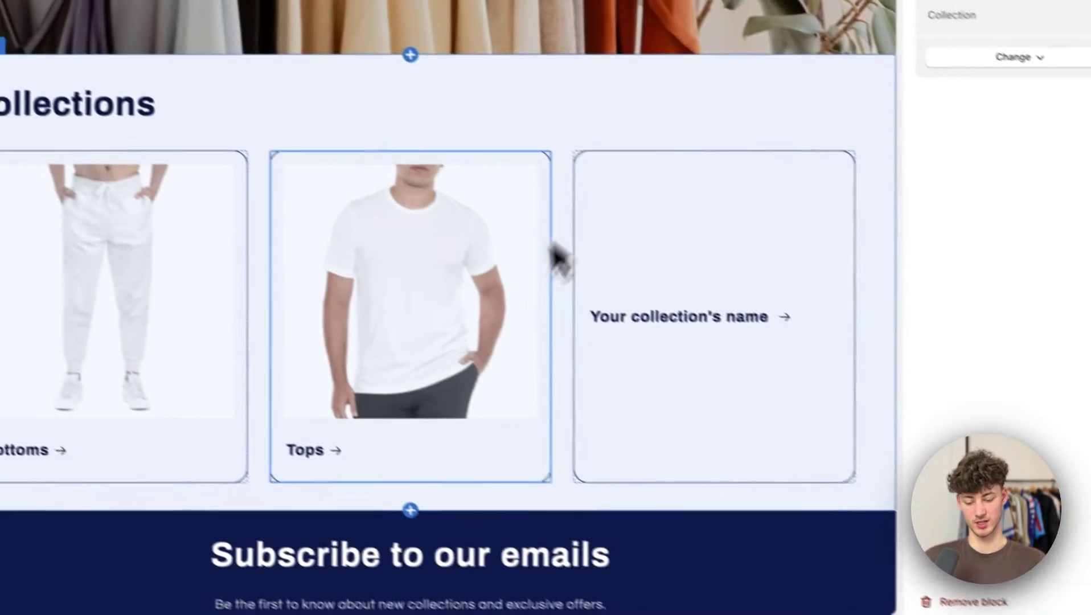
- Add a Collage section to the template between the collection list and the footer
{"action": "scroll", "coordinate": [449, 227], "scroll_direction": "down", "scroll_amount": 3}
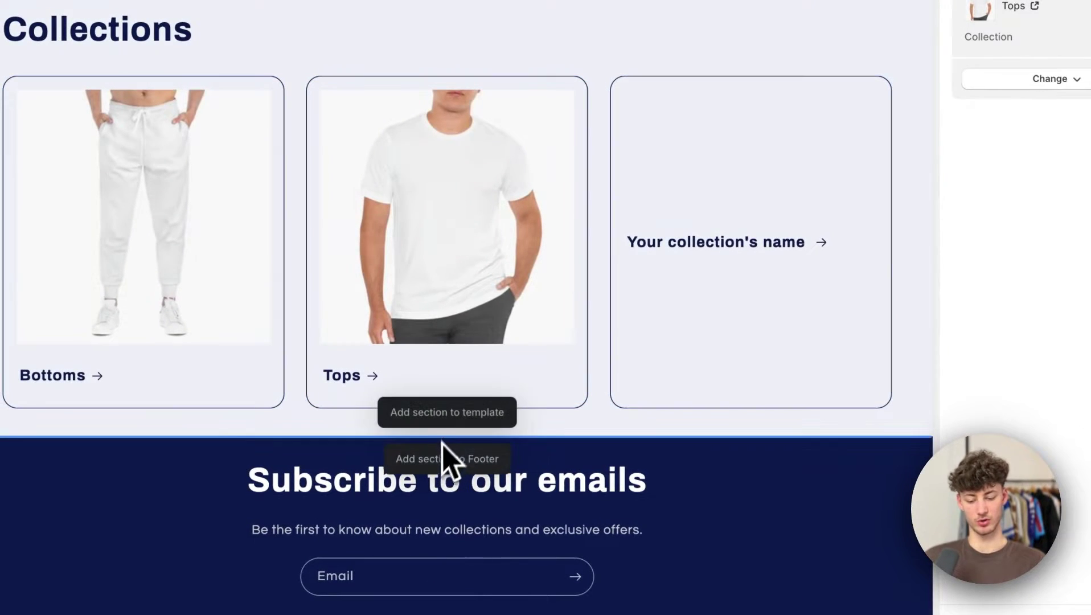
{"action": "left_click", "coordinate": [451, 418]}
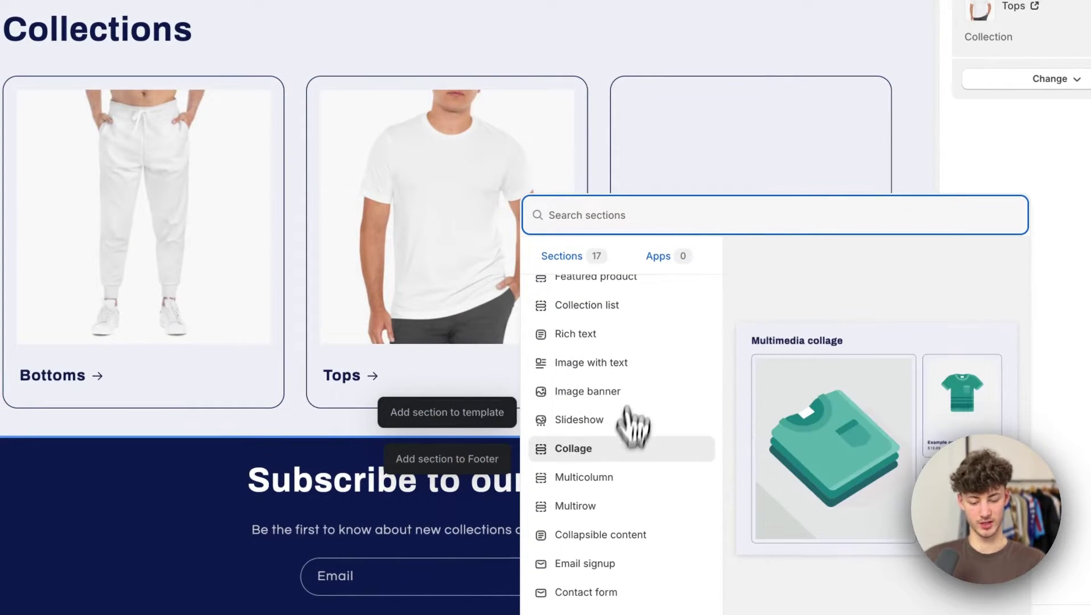
{"action": "left_click", "coordinate": [573, 448]}
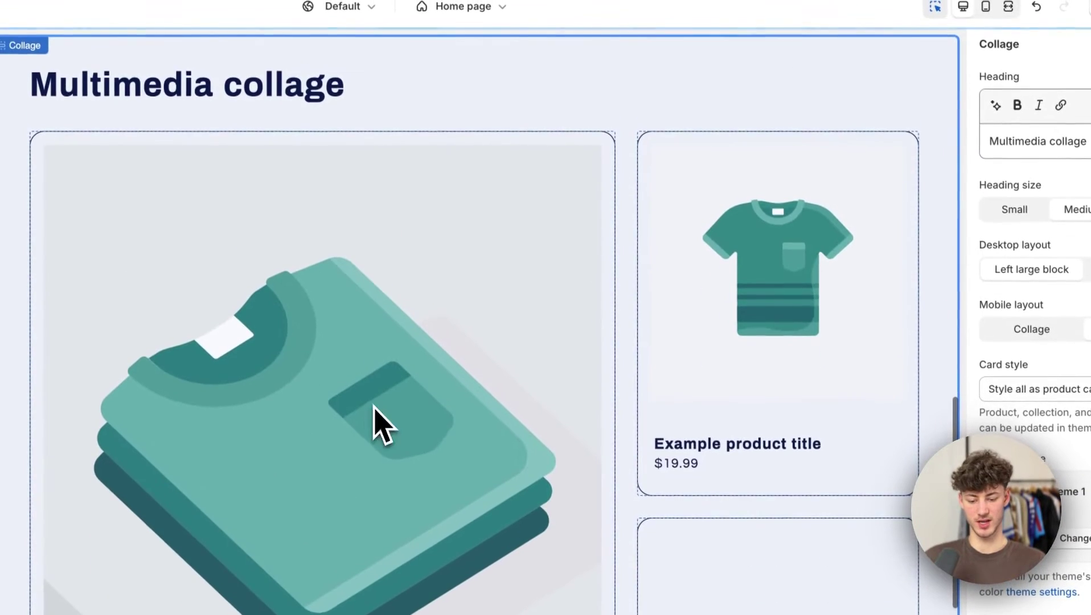
- Set the collage's product block to the Relaxed Fit T-Shirt
{"action": "left_click", "coordinate": [378, 426]}
{"action": "left_click", "coordinate": [694, 236]}
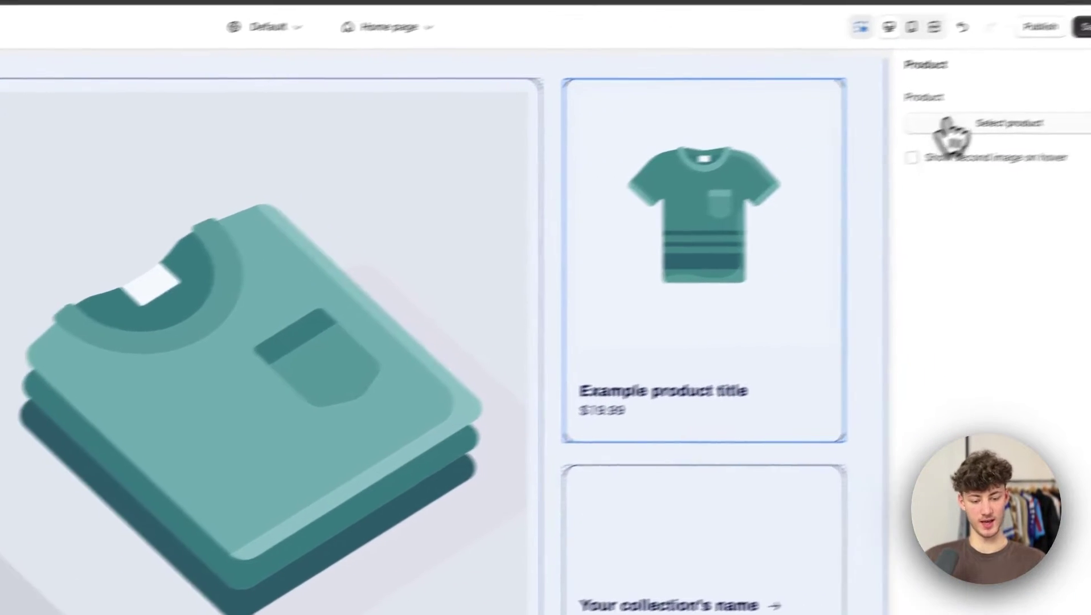
{"action": "left_click", "coordinate": [1059, 109]}
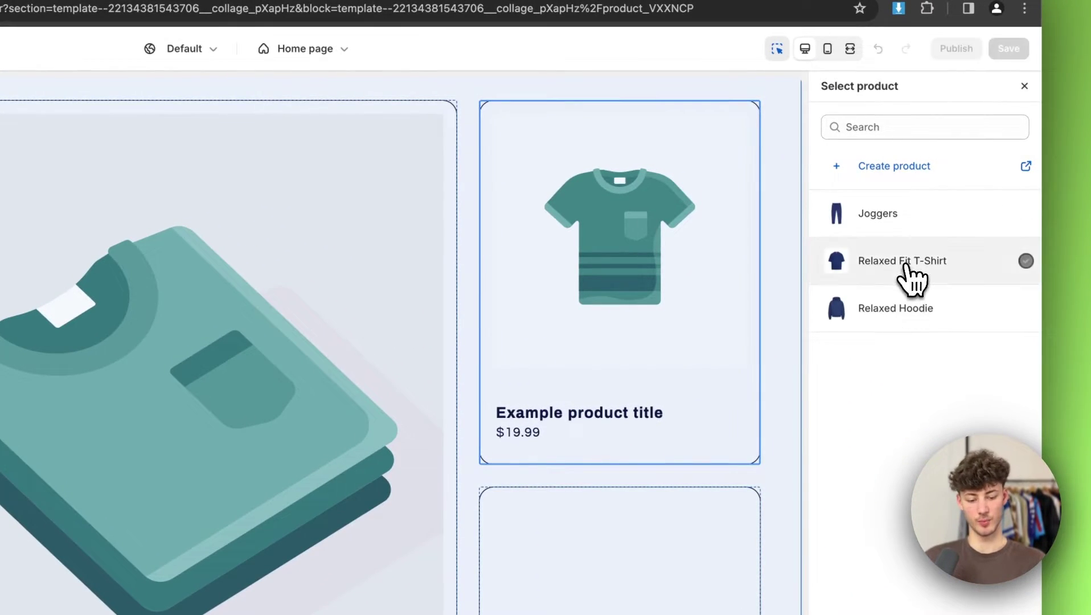
{"action": "left_click", "coordinate": [908, 265]}
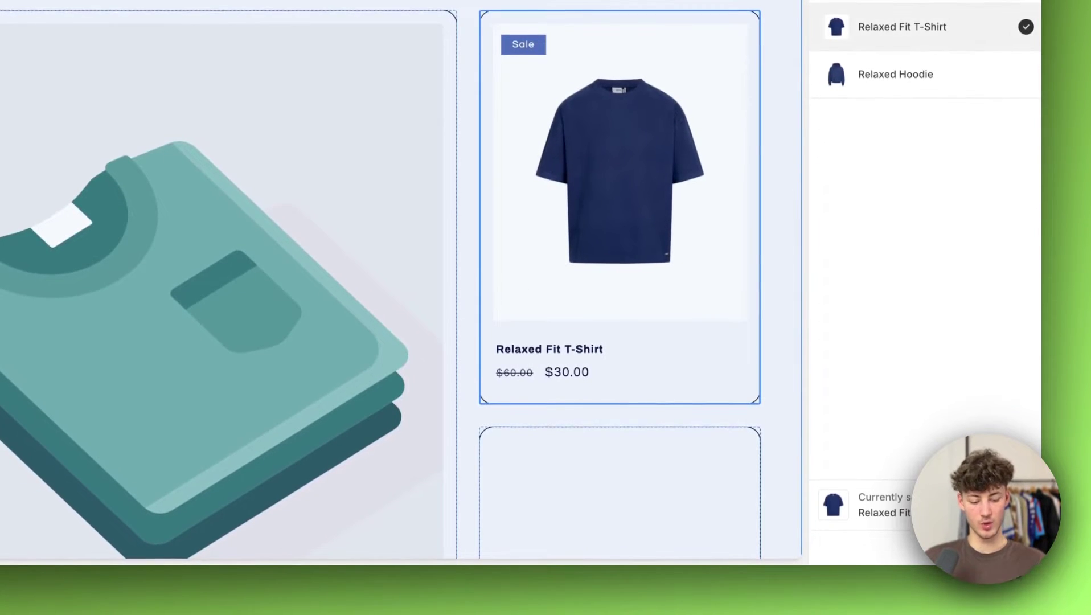
{"action": "scroll", "coordinate": [597, 378], "scroll_direction": "down", "scroll_amount": 5}
{"action": "left_click", "coordinate": [655, 374]}
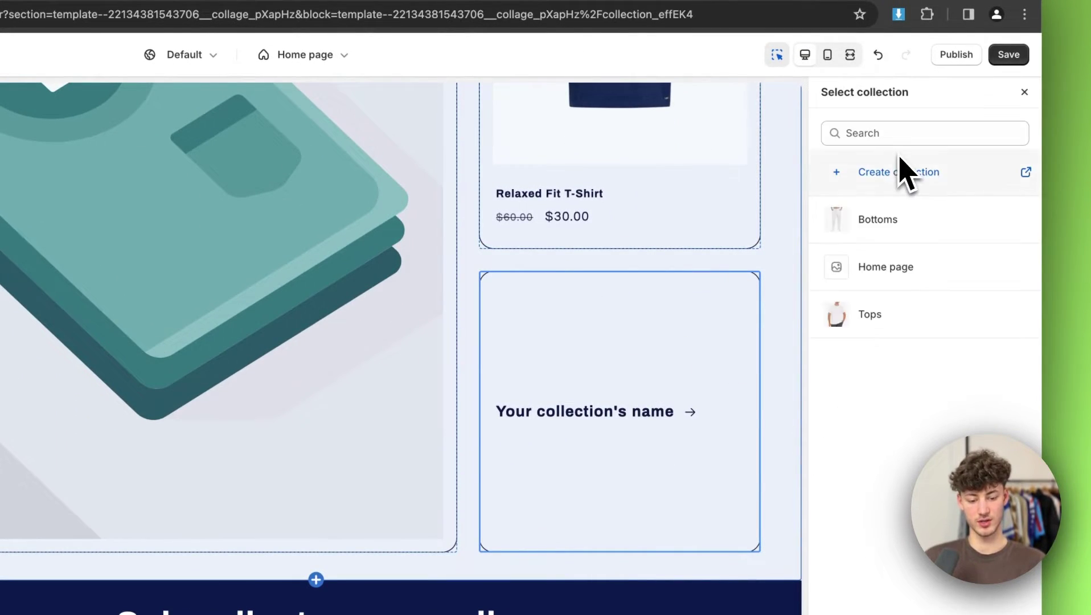
{"action": "left_click", "coordinate": [1024, 92]}
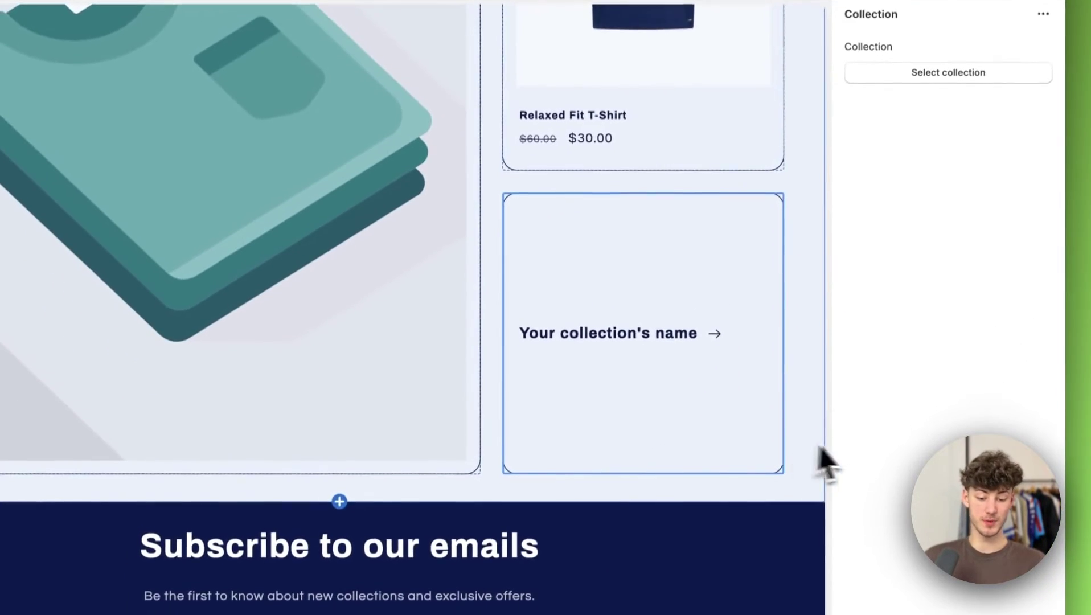
- Review the home page preview from the collection list through the collage down to the footer
{"action": "scroll", "coordinate": [546, 280], "scroll_direction": "up", "scroll_amount": 10}
{"action": "right_click", "coordinate": [393, 293]}
{"action": "key", "text": "Escape"}
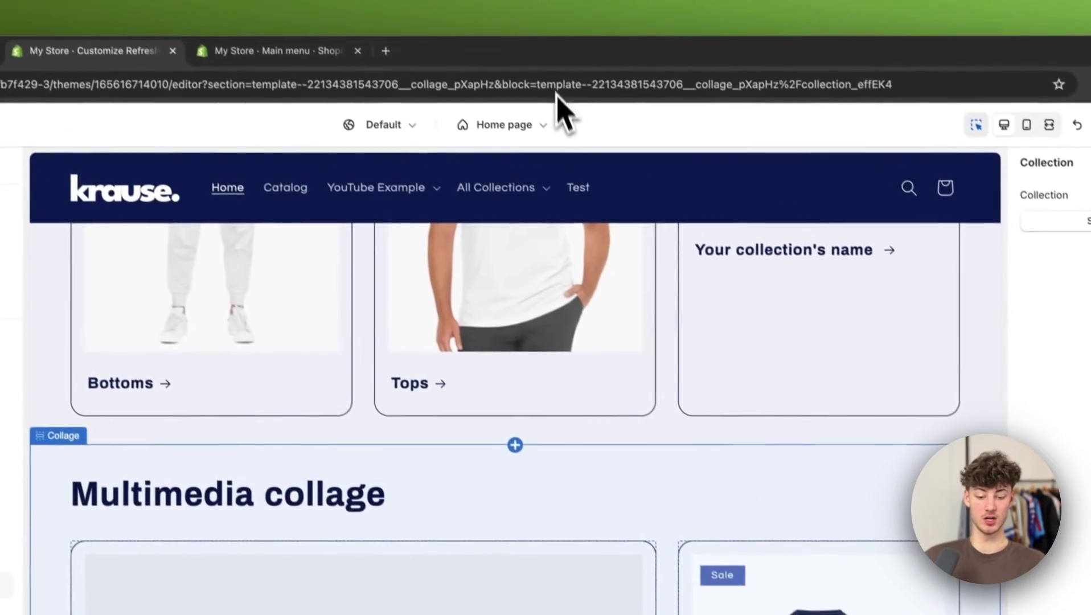
{"action": "scroll", "coordinate": [564, 193], "scroll_direction": "down", "scroll_amount": 10}
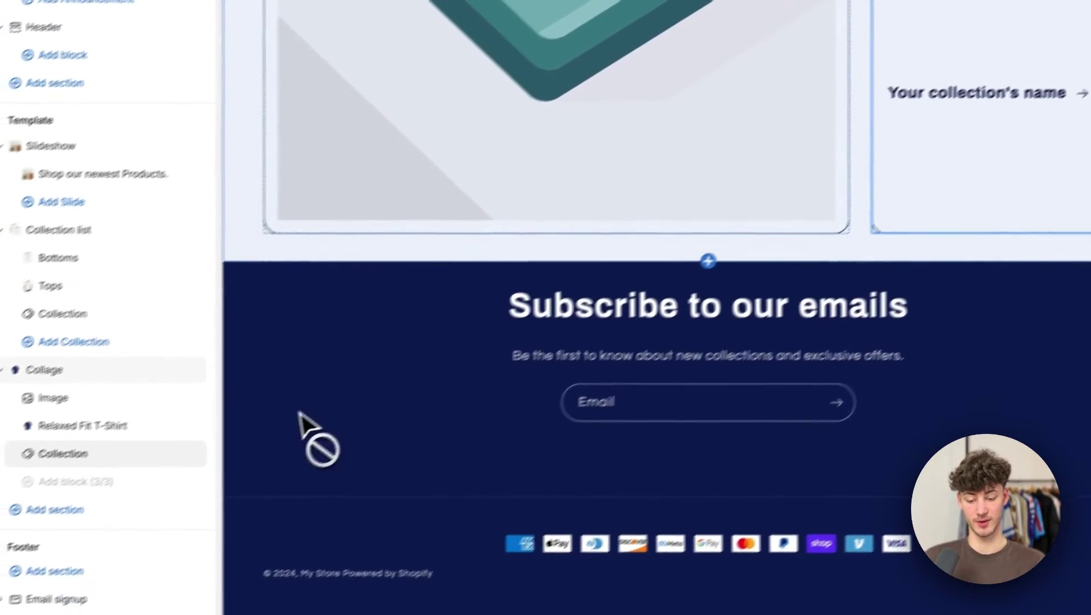
- Delete the Email signup section from the footer group and check which section types can be added there
{"action": "left_click", "coordinate": [410, 404]}
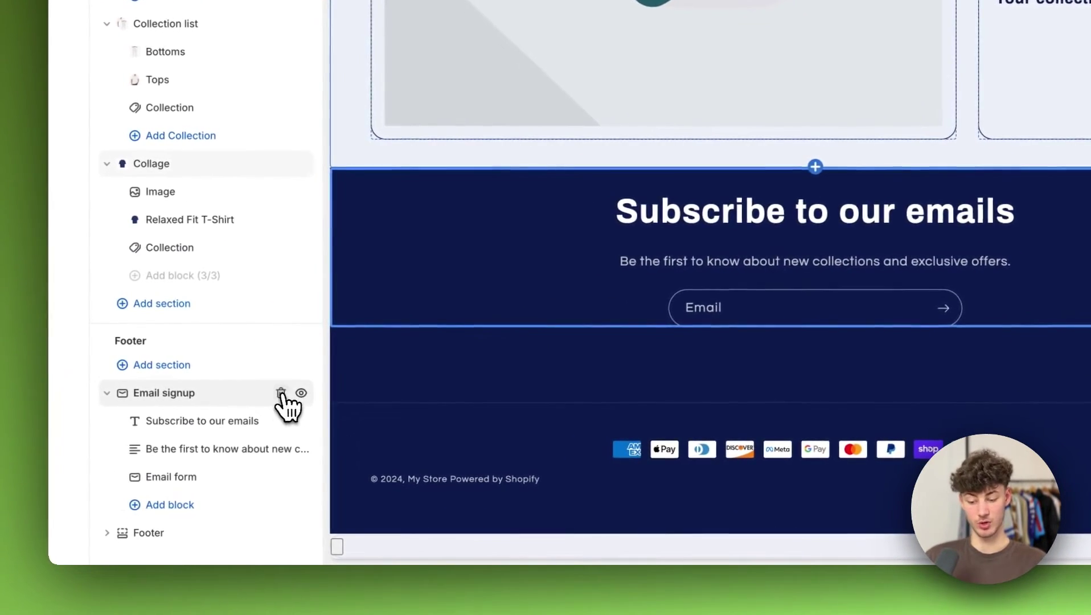
{"action": "left_click", "coordinate": [281, 393]}
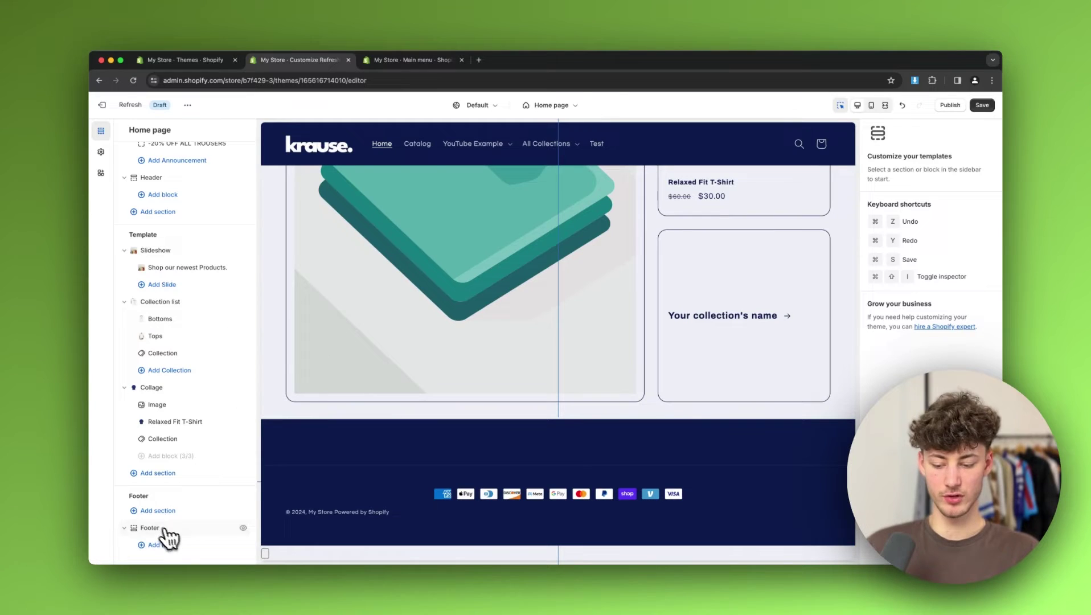
{"action": "left_click", "coordinate": [158, 505]}
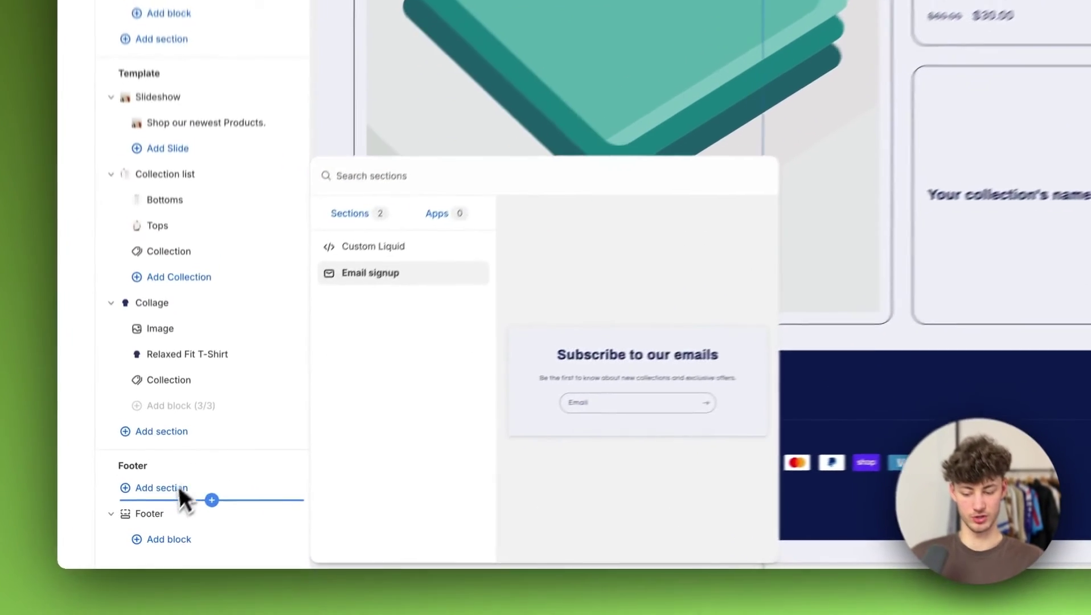
{"action": "left_click", "coordinate": [158, 510]}
{"action": "left_click", "coordinate": [158, 510]}
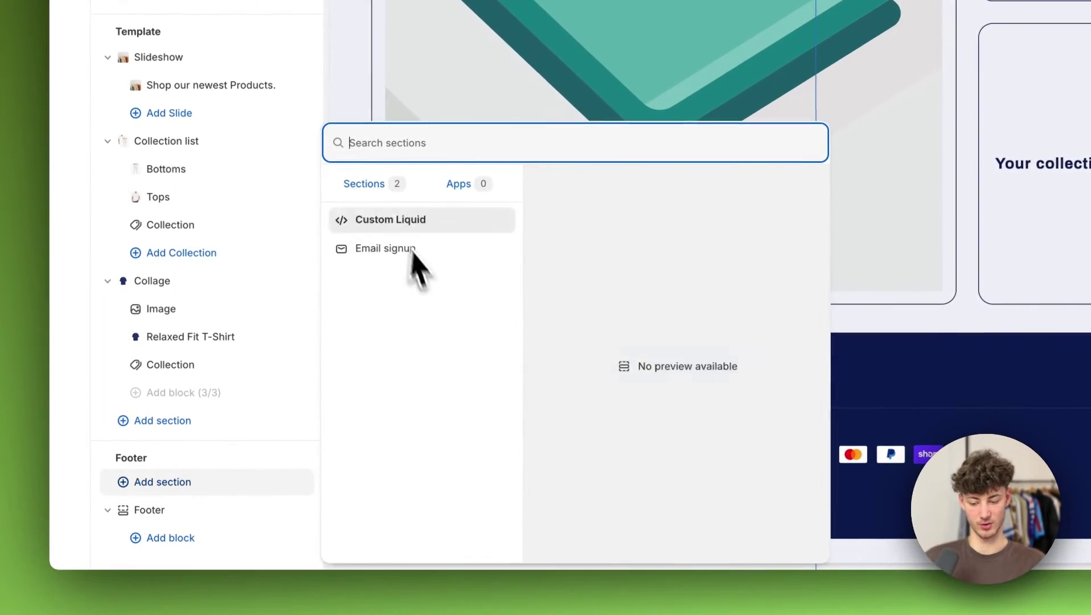
{"action": "left_click", "coordinate": [219, 555]}
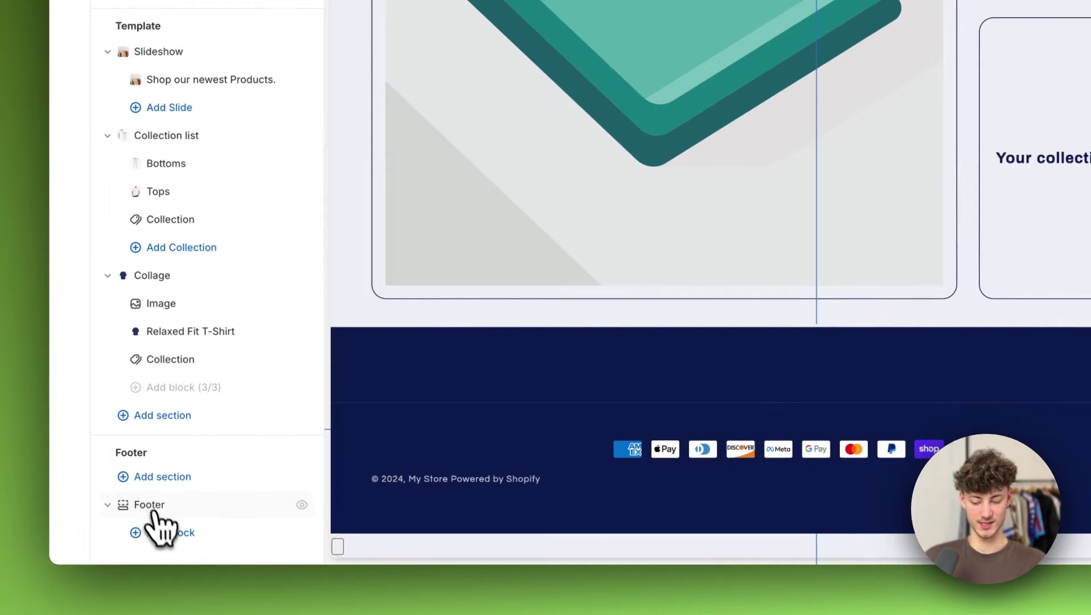
- Add a Menu block, a Brand information block and an Image block to the footer
{"action": "left_click", "coordinate": [165, 533]}
{"action": "left_click", "coordinate": [405, 468]}
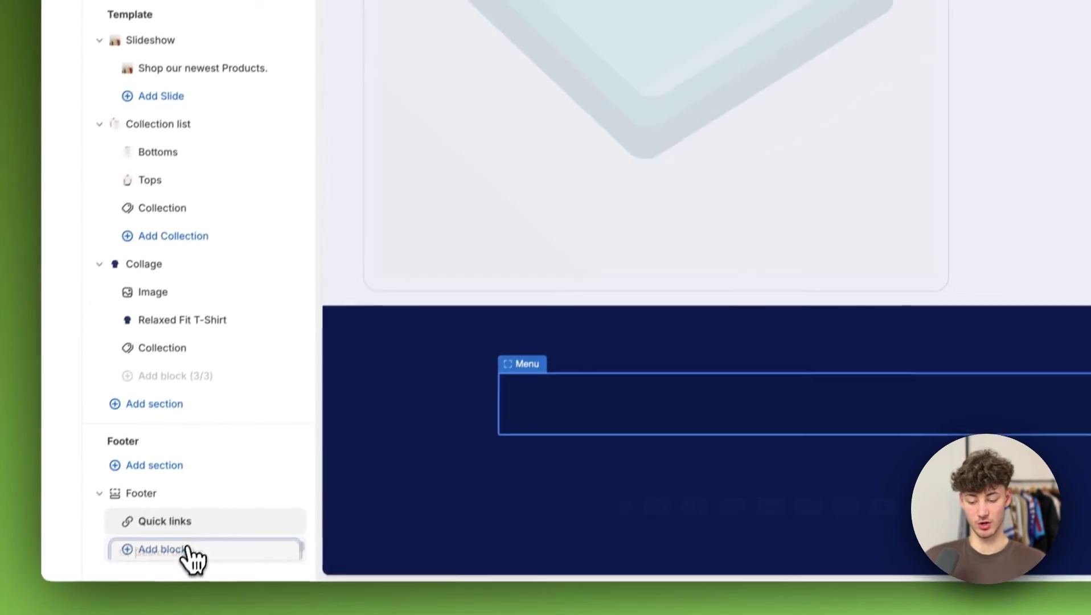
{"action": "left_click", "coordinate": [191, 558]}
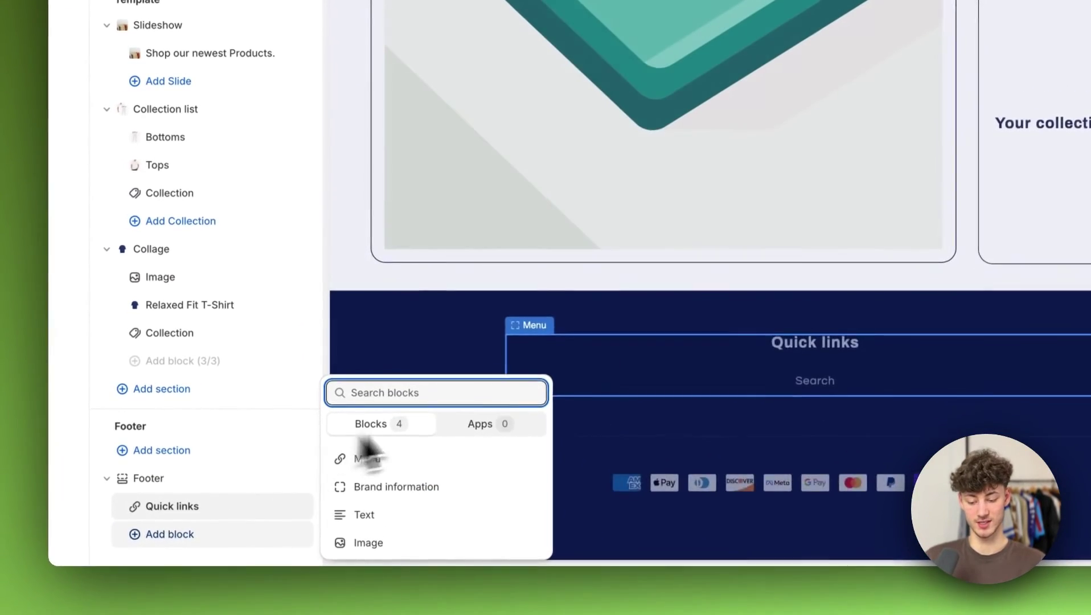
{"action": "left_click", "coordinate": [389, 486]}
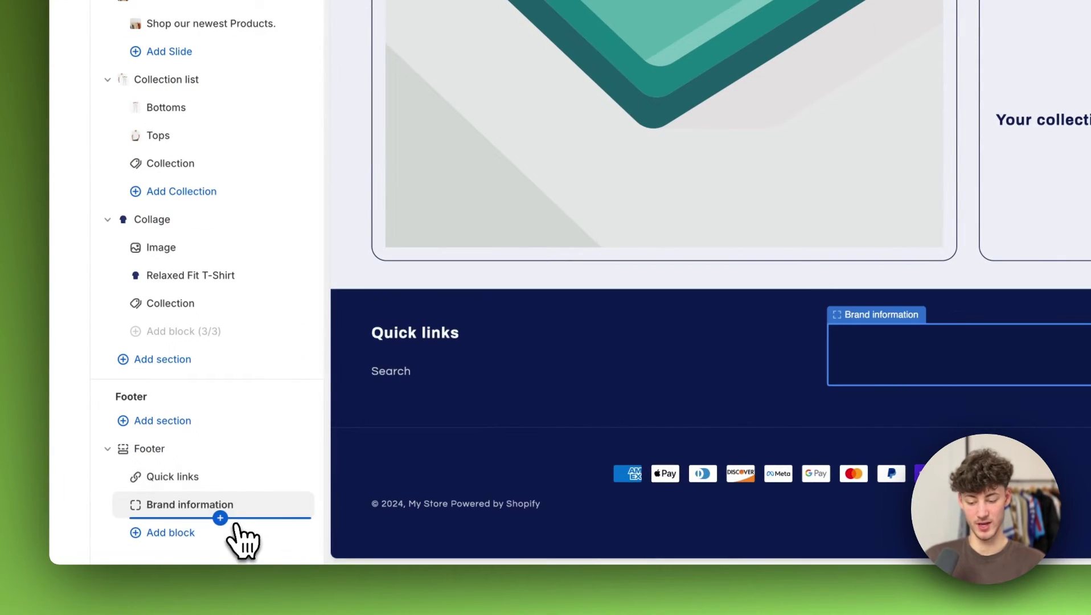
{"action": "left_click", "coordinate": [227, 540]}
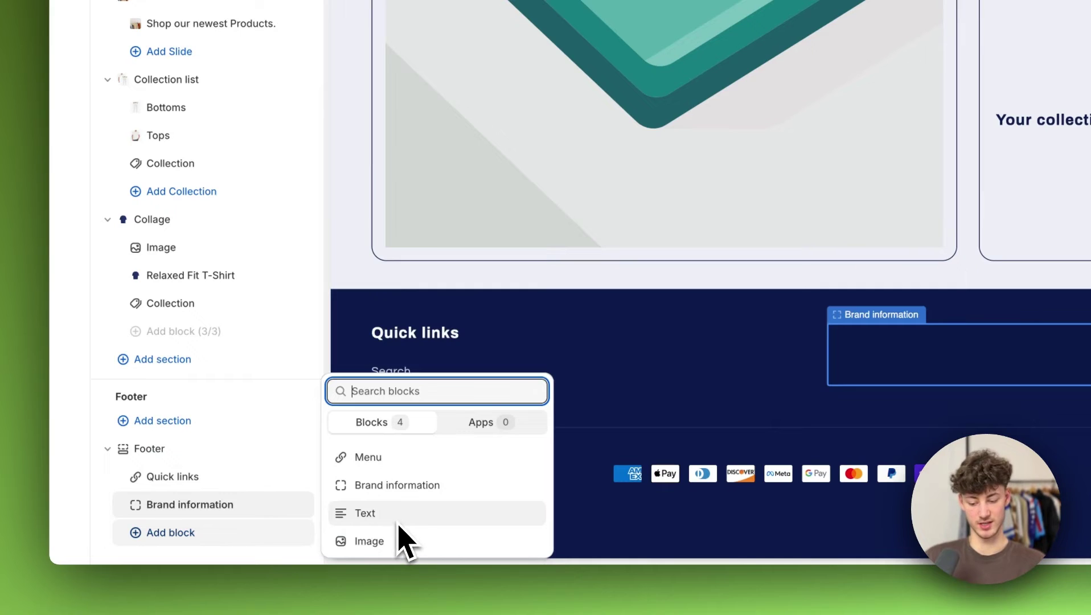
{"action": "left_click", "coordinate": [378, 533]}
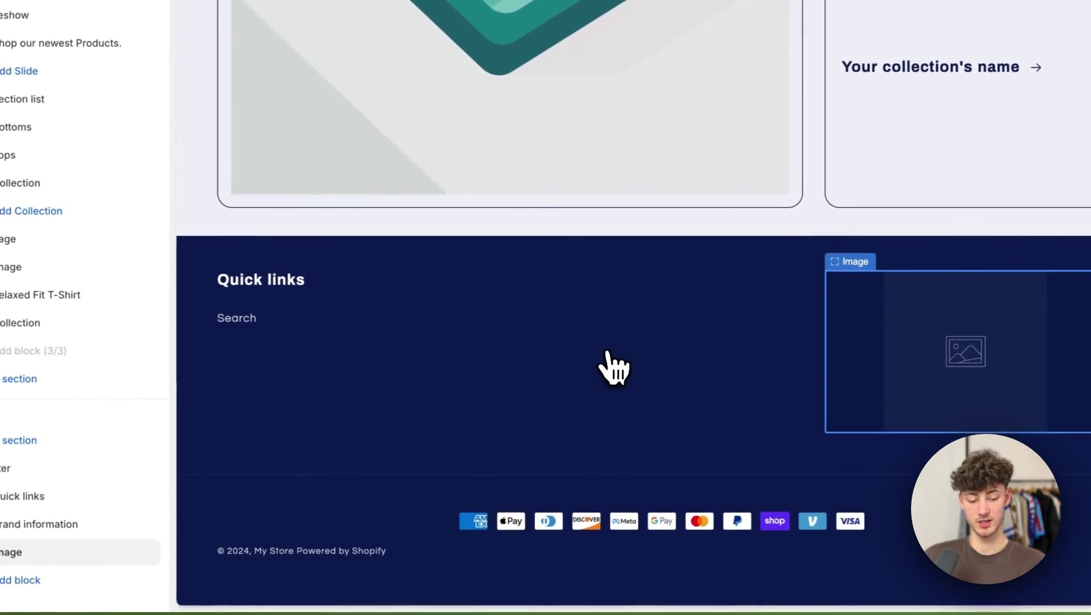
- Switch the theme editor from the home page to the Default product template
{"action": "scroll", "coordinate": [735, 254], "scroll_direction": "up", "scroll_amount": 15}
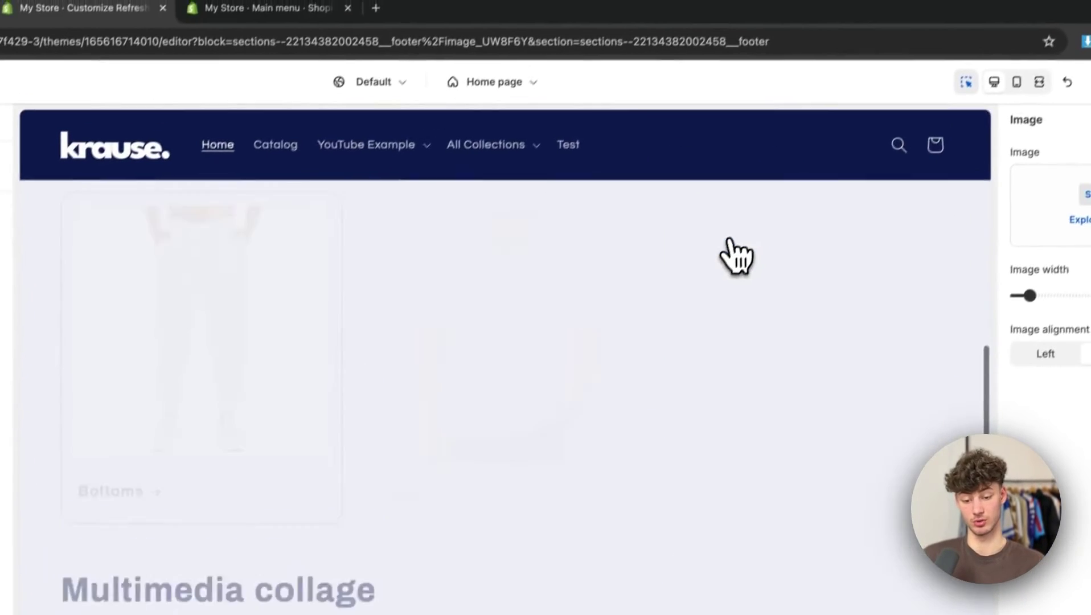
{"action": "left_click", "coordinate": [480, 98]}
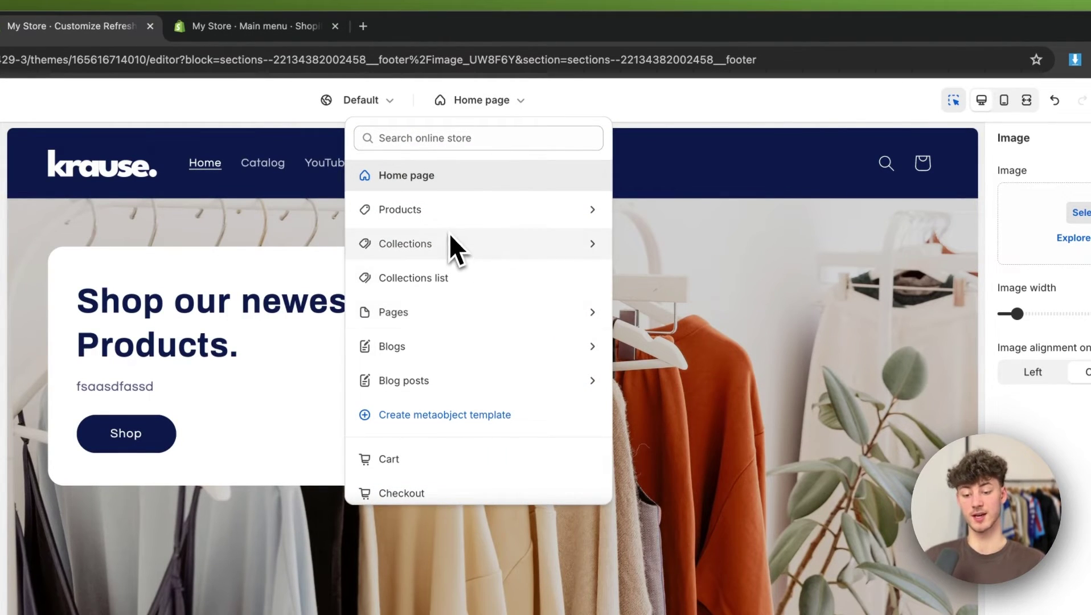
{"action": "left_click", "coordinate": [453, 210]}
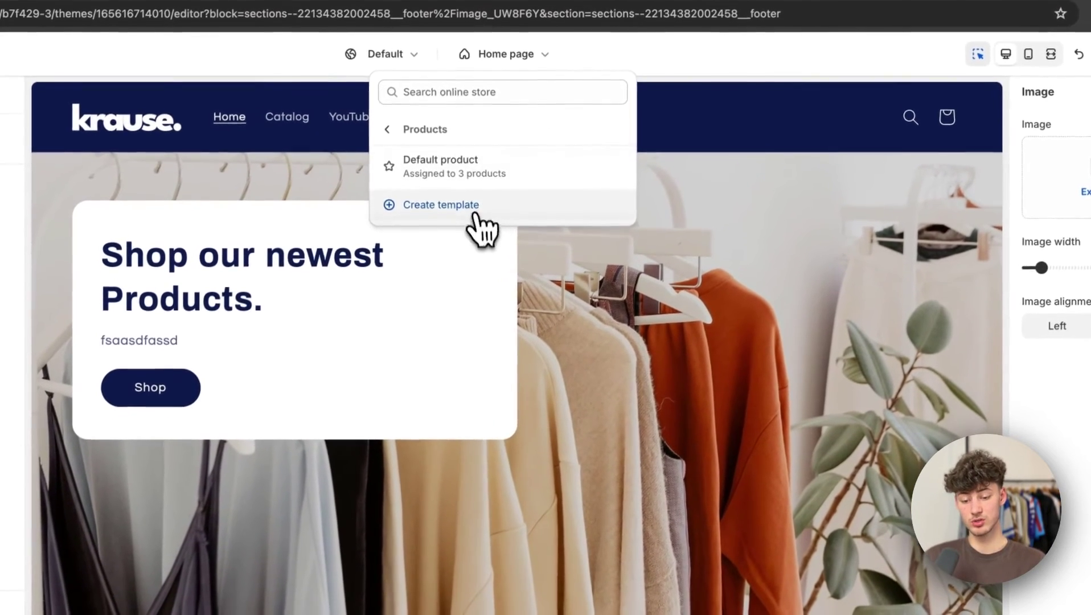
{"action": "left_click", "coordinate": [450, 214]}
- Add a Collapsible content section below the related products on the product template and select its first row
{"action": "scroll", "coordinate": [490, 478], "scroll_direction": "down", "scroll_amount": 10}
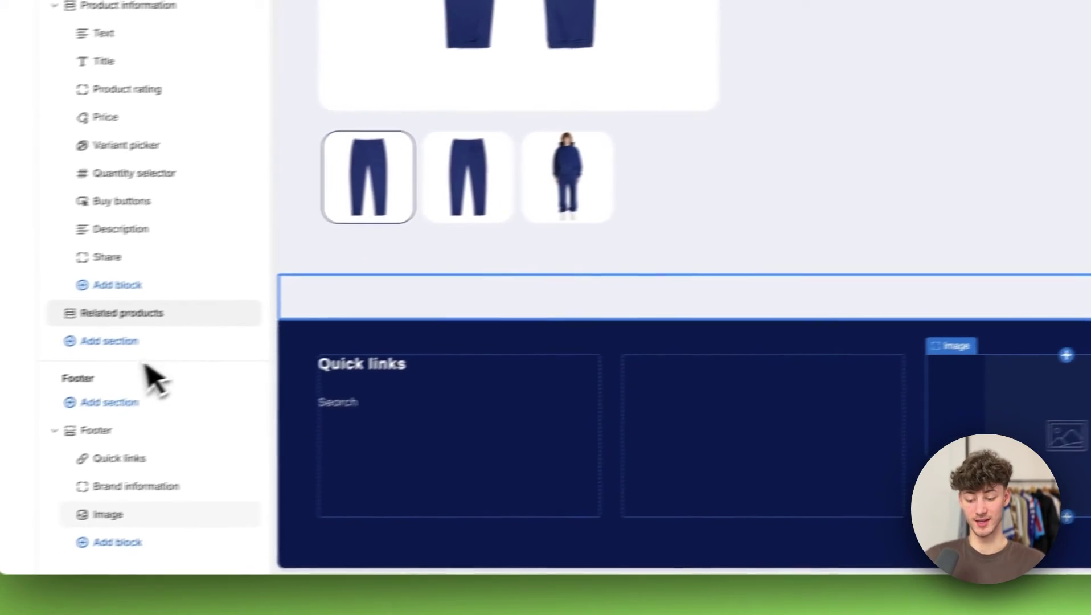
{"action": "left_click", "coordinate": [110, 341]}
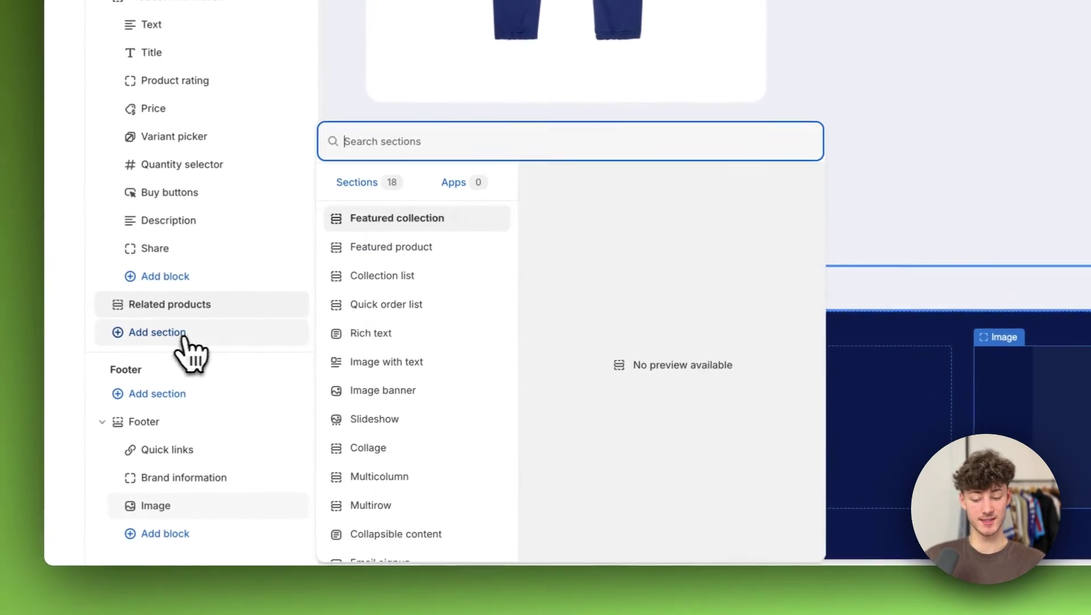
{"action": "scroll", "coordinate": [419, 511], "scroll_direction": "down", "scroll_amount": 3}
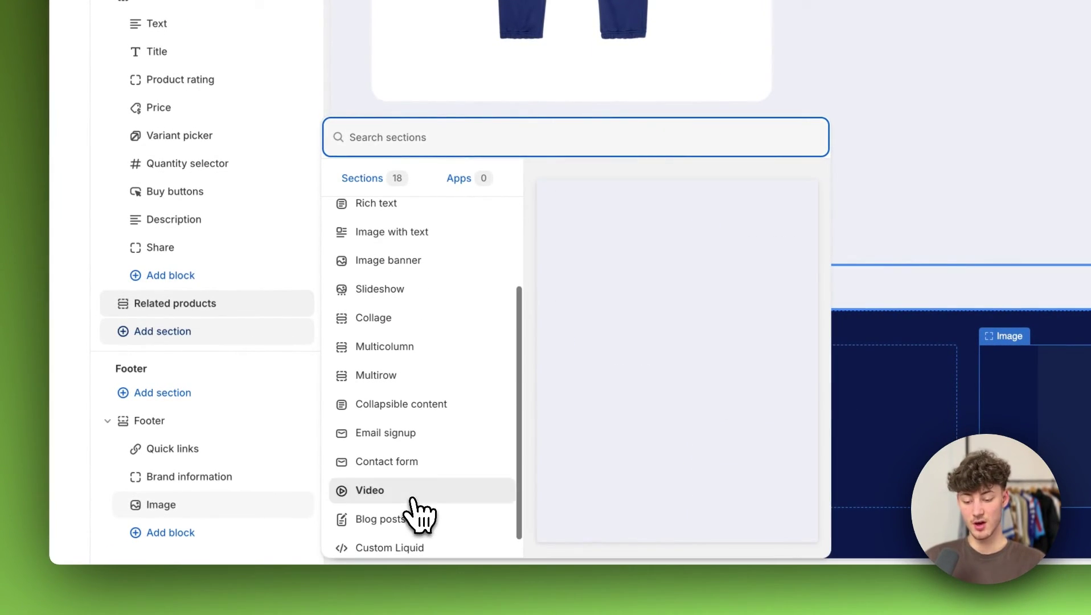
{"action": "left_click", "coordinate": [470, 418]}
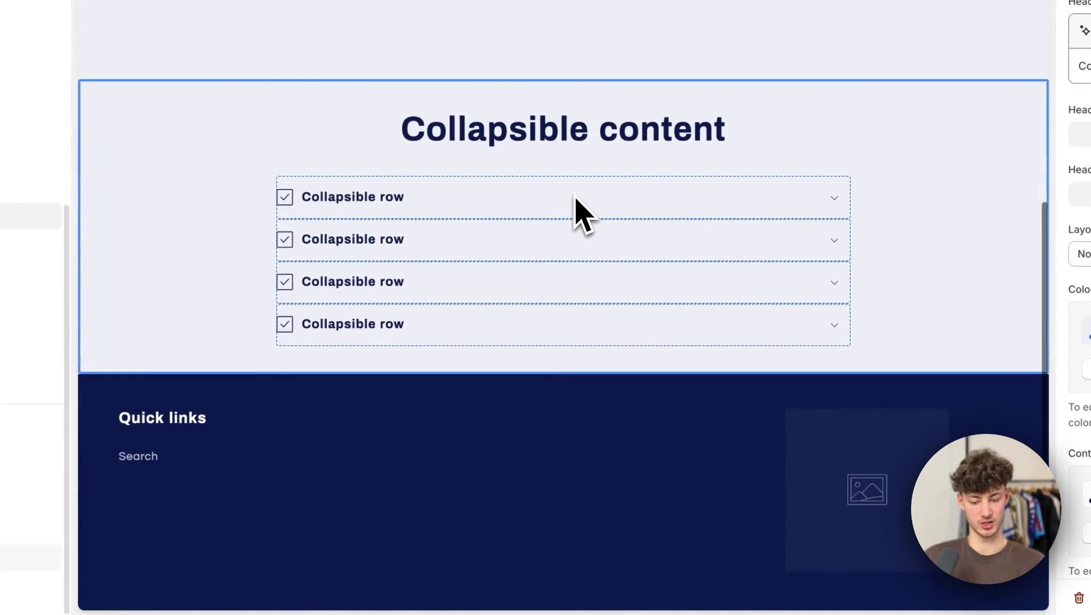
{"action": "scroll", "coordinate": [690, 378], "scroll_direction": "down", "scroll_amount": 2}
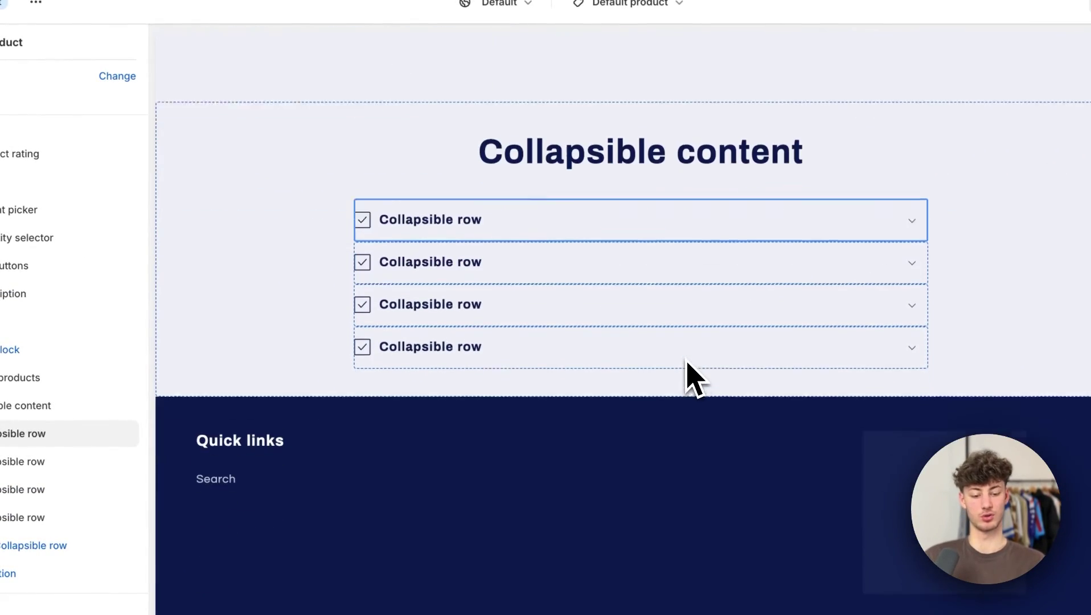
{"action": "scroll", "coordinate": [691, 376], "scroll_direction": "up", "scroll_amount": 1}
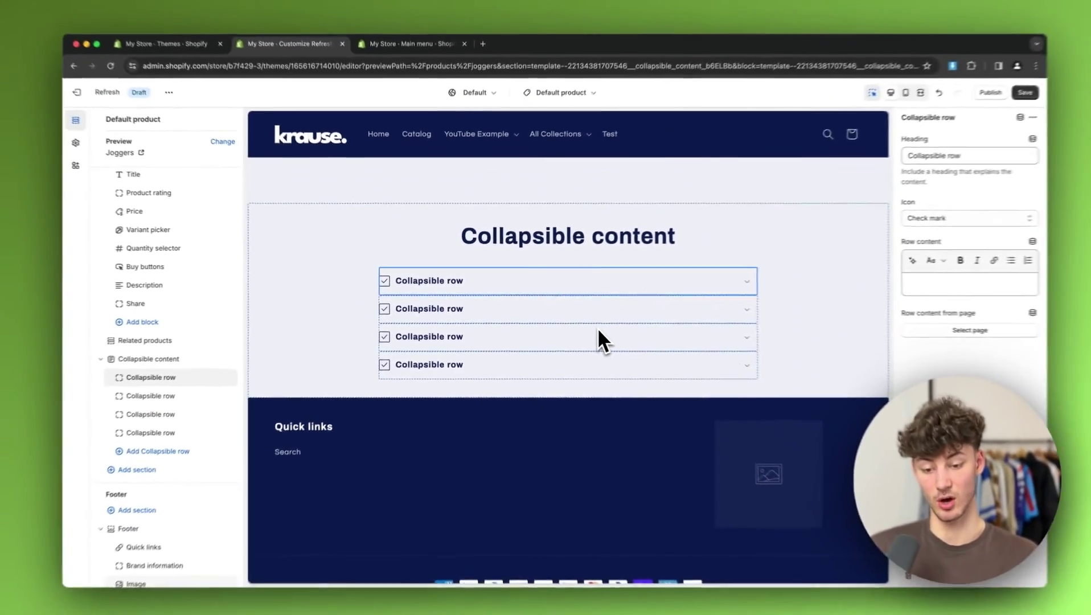